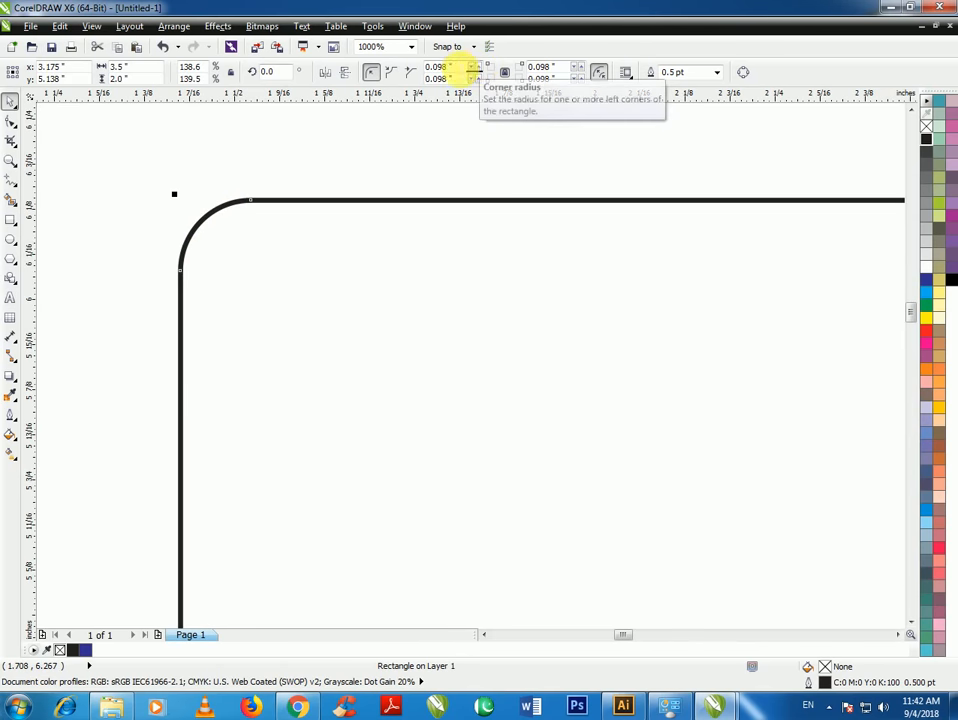
Try corner radii of 0.01 and then 0.5 inch on the 3.5 × 2 inch card rectangle
drag(458, 68, 371, 69)
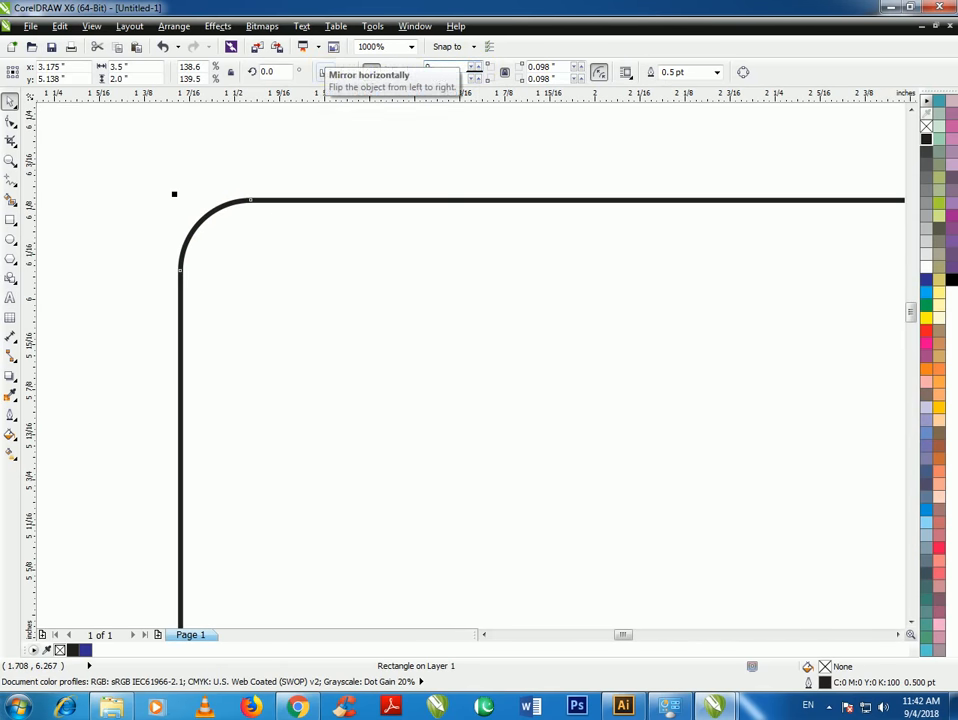
text(0.01)
key(Return)
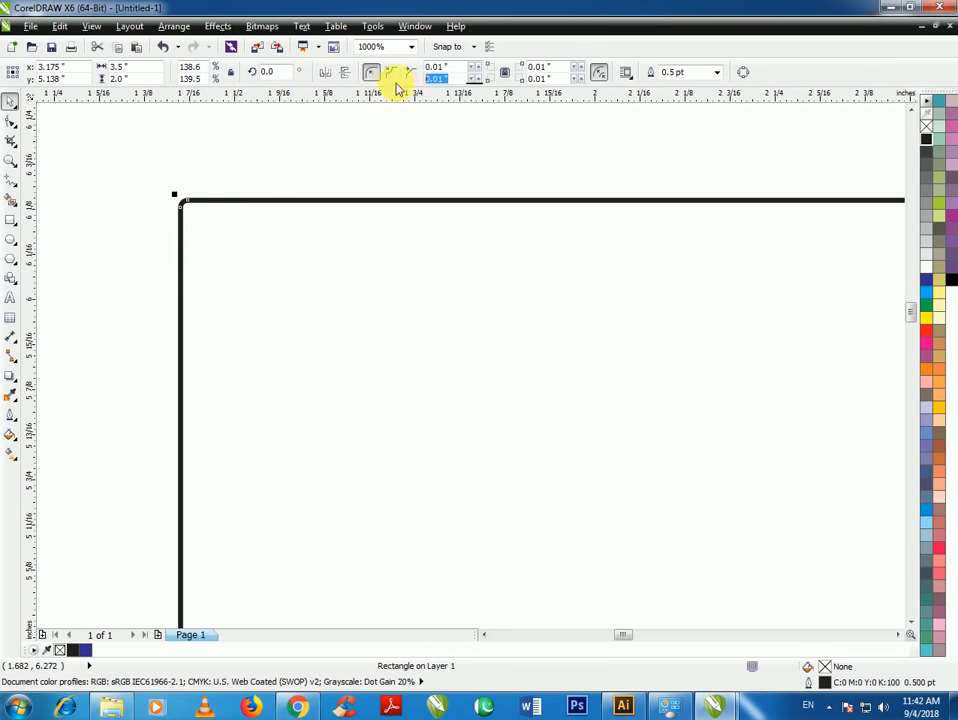
key(Return)
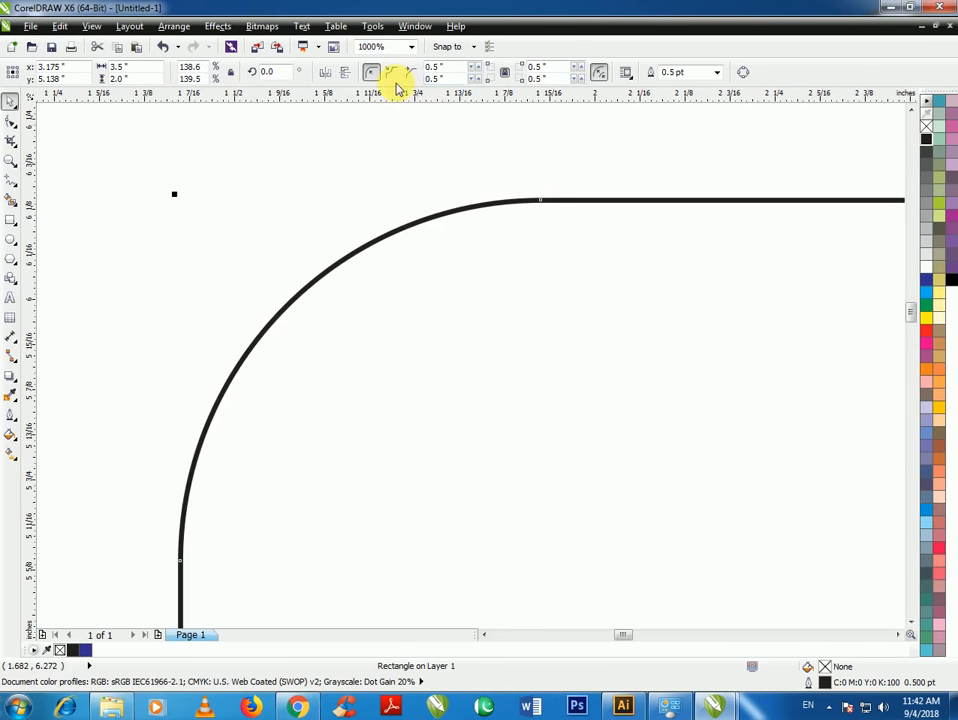
scroll(188, 252, down, 5)
Set the rectangle's corner radius back to 0 for square corners
click(348, 218)
scroll(365, 296, down, 5)
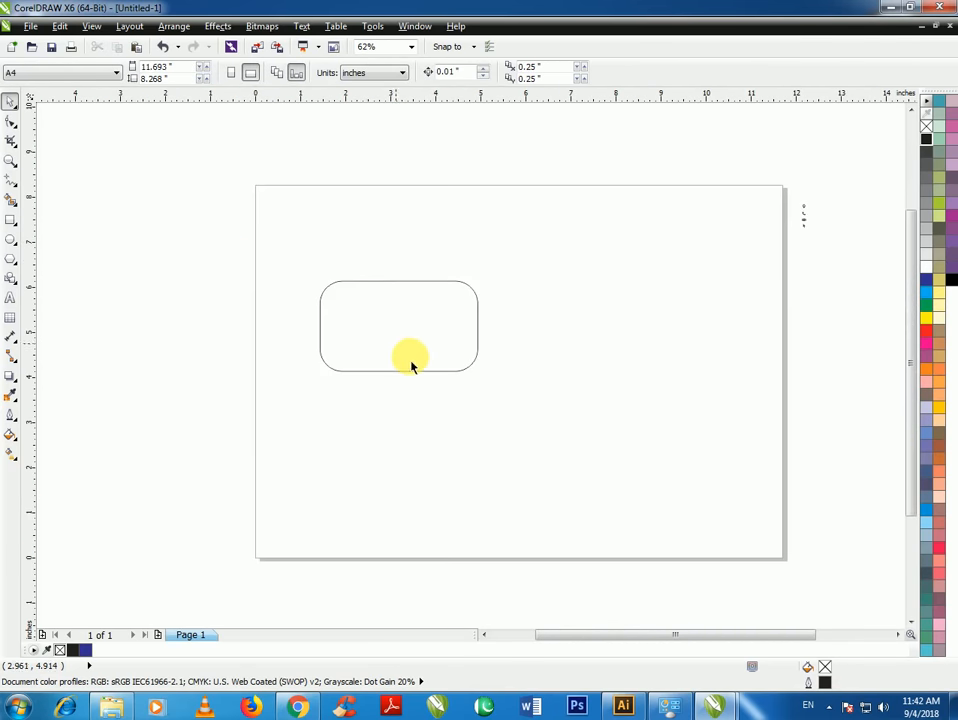
scroll(410, 365, up, 3)
click(388, 336)
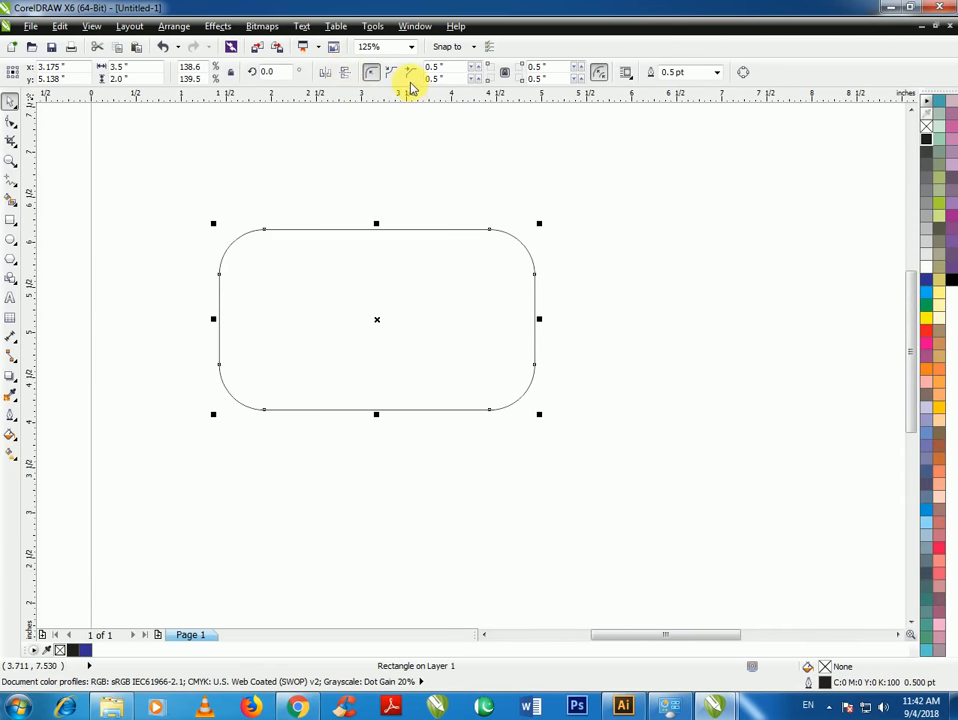
text(0)
key(Return)
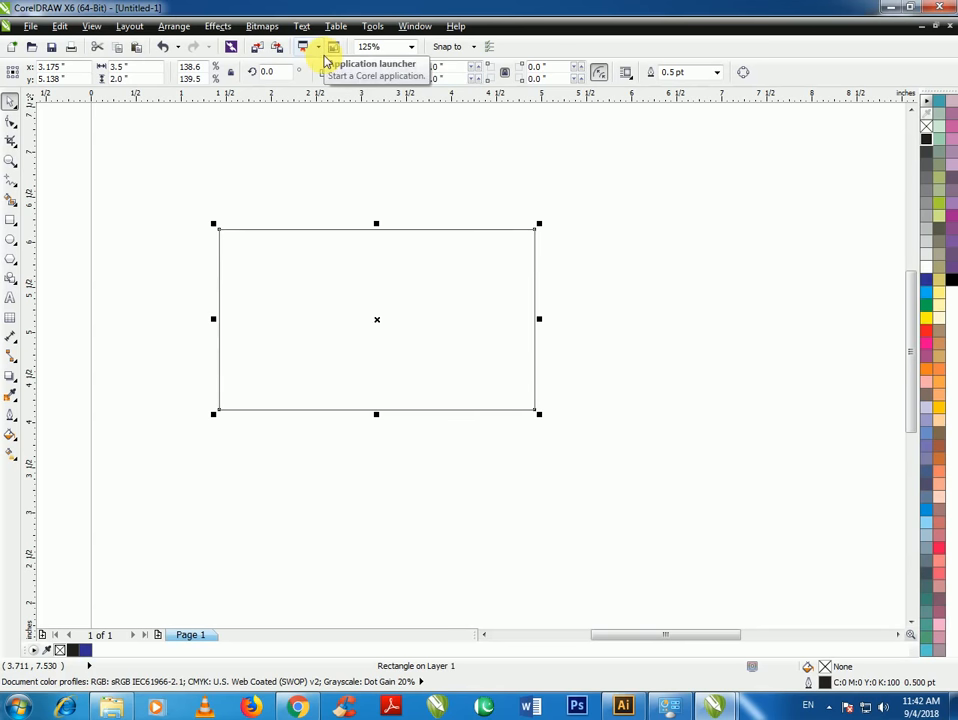
click(322, 157)
click(284, 325)
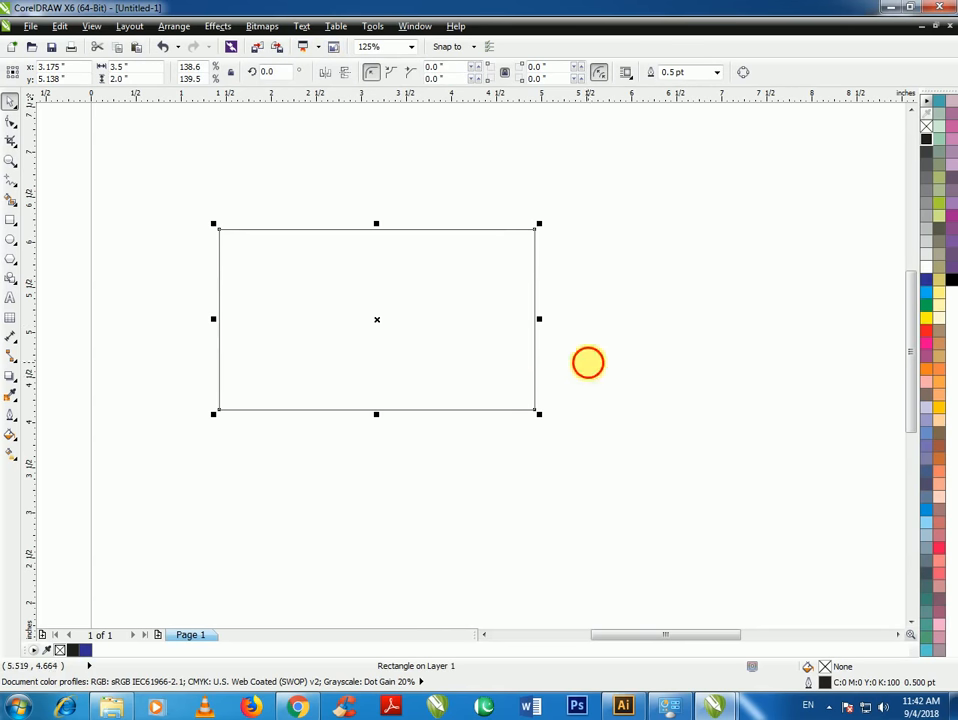
click(588, 361)
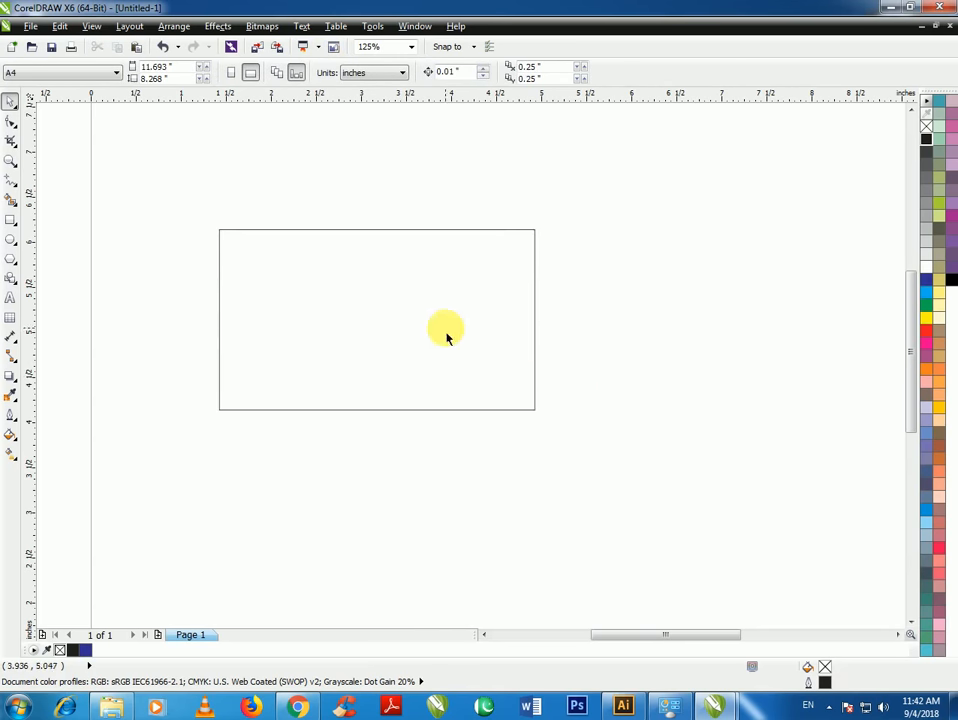
click(9, 180)
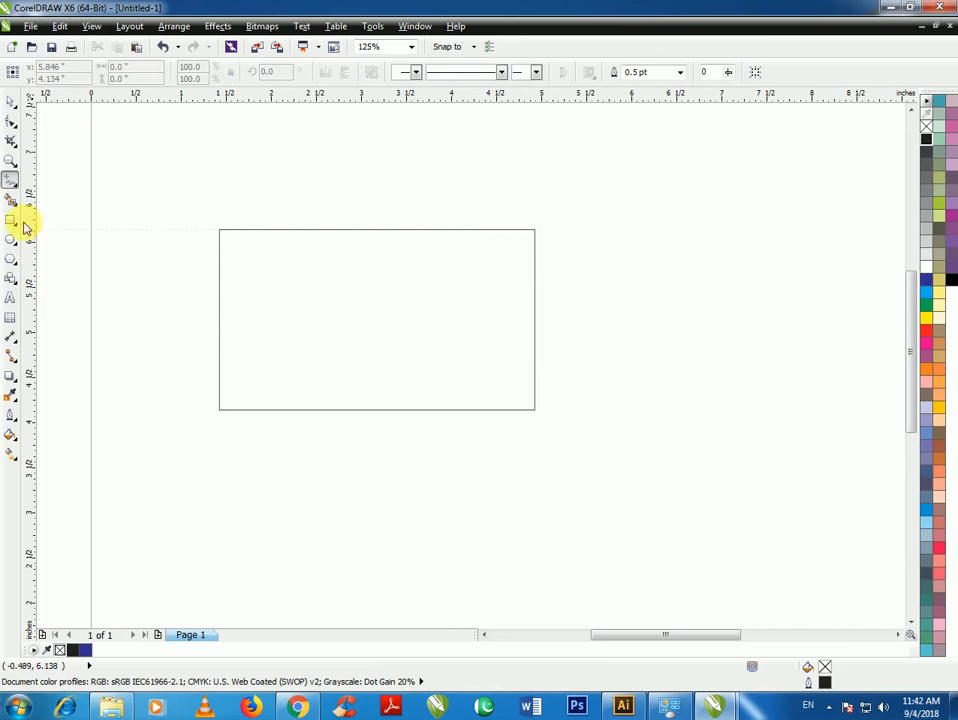
Draw a tall narrow rectangle and move it onto the card's left side
click(9, 222)
drag(253, 449, 293, 587)
click(371, 72)
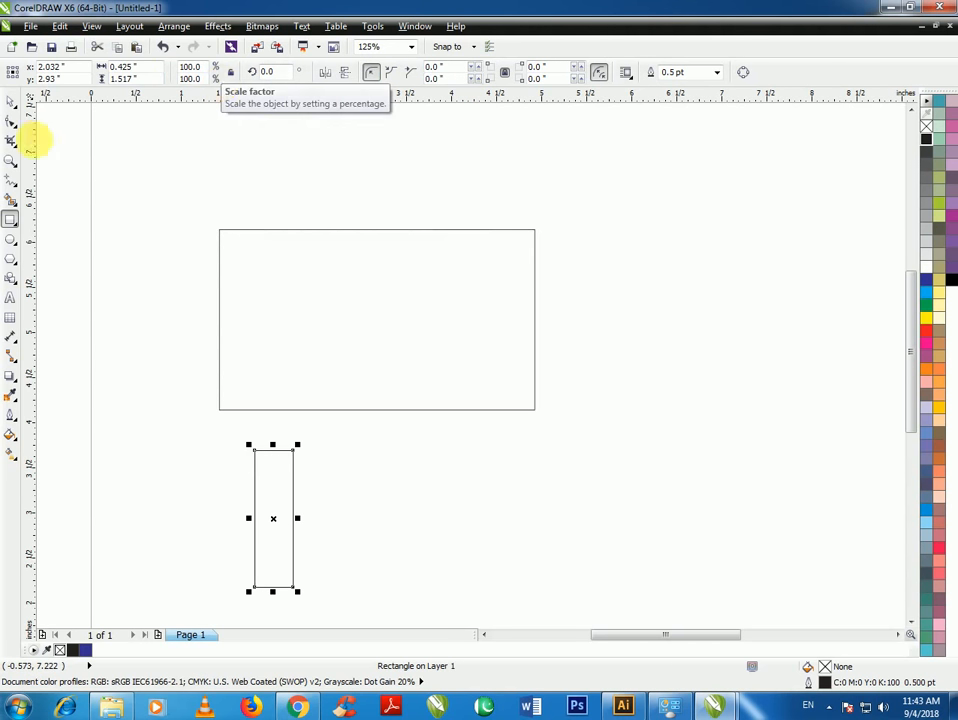
click(10, 101)
click(213, 393)
drag(292, 510, 305, 340)
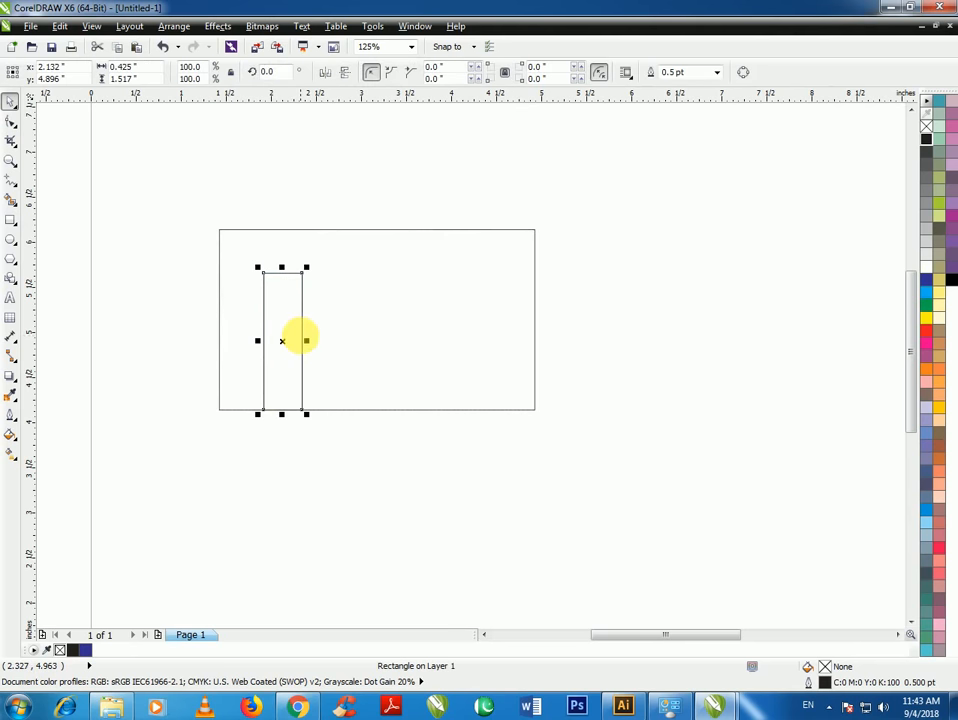
Convert the narrow rectangle to curves and drag its nodes into a slanted diagonal strip
click(11, 129)
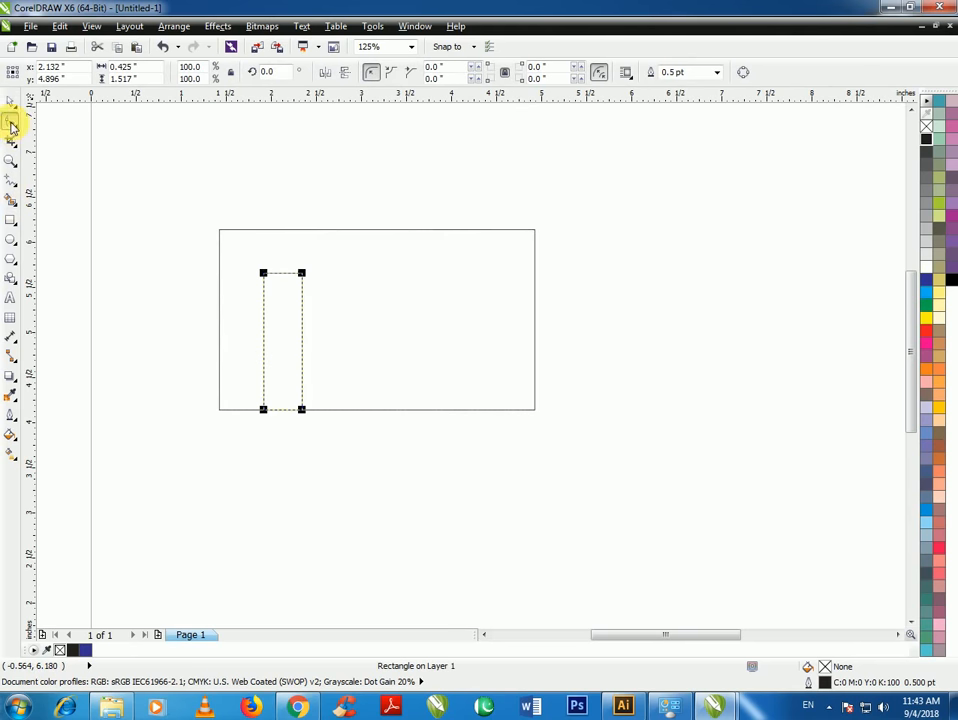
right_click(280, 296)
click(318, 343)
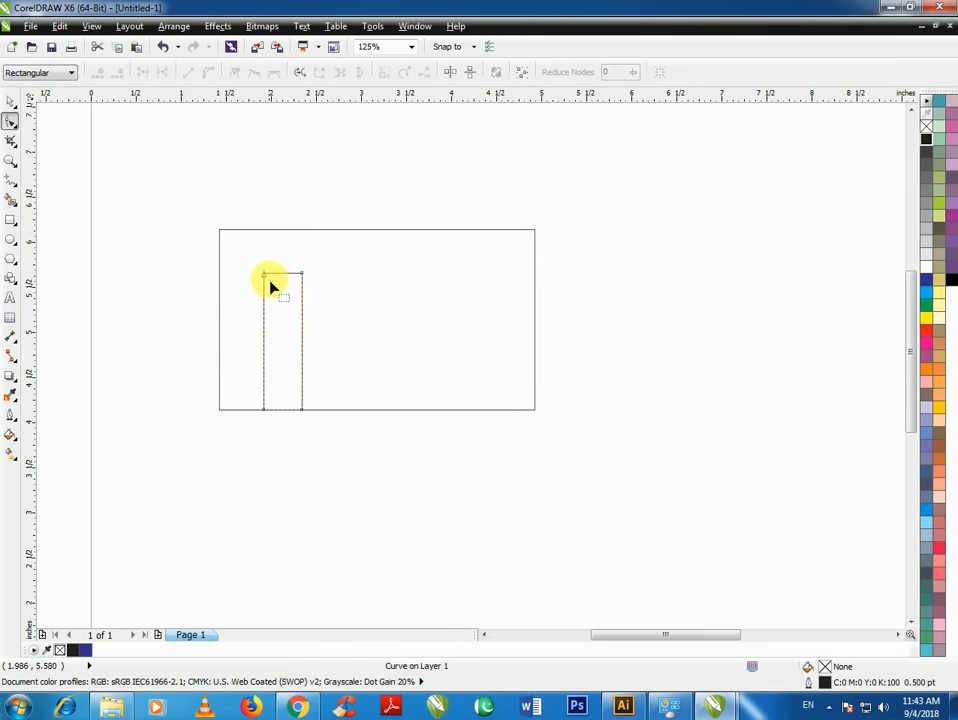
scroll(268, 280, up, 3)
scroll(276, 290, down, 2)
drag(265, 276, 179, 282)
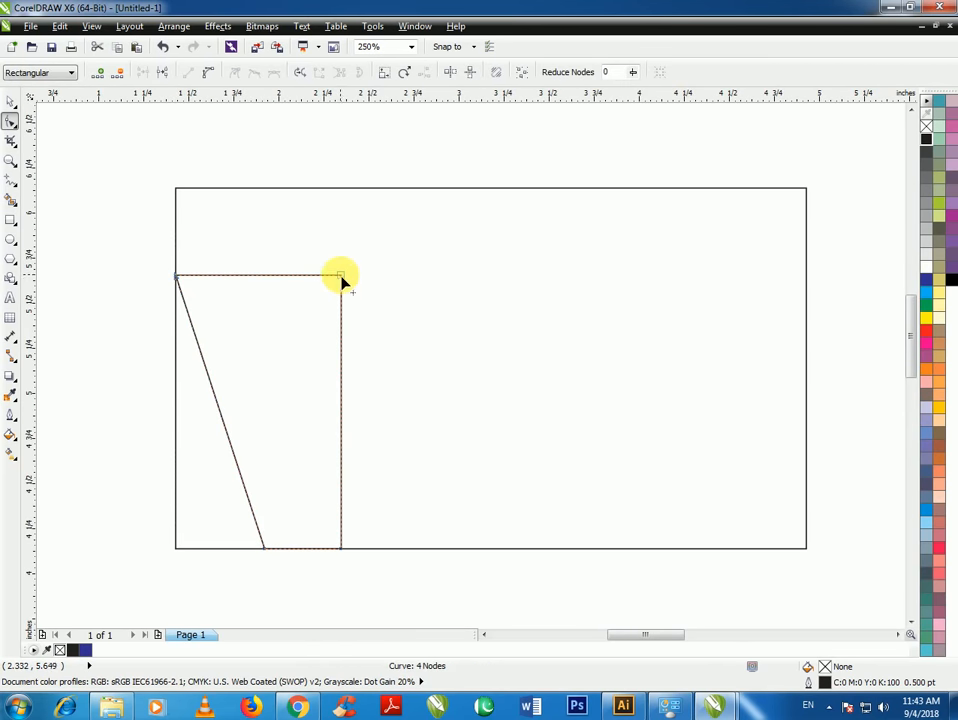
drag(341, 278, 175, 189)
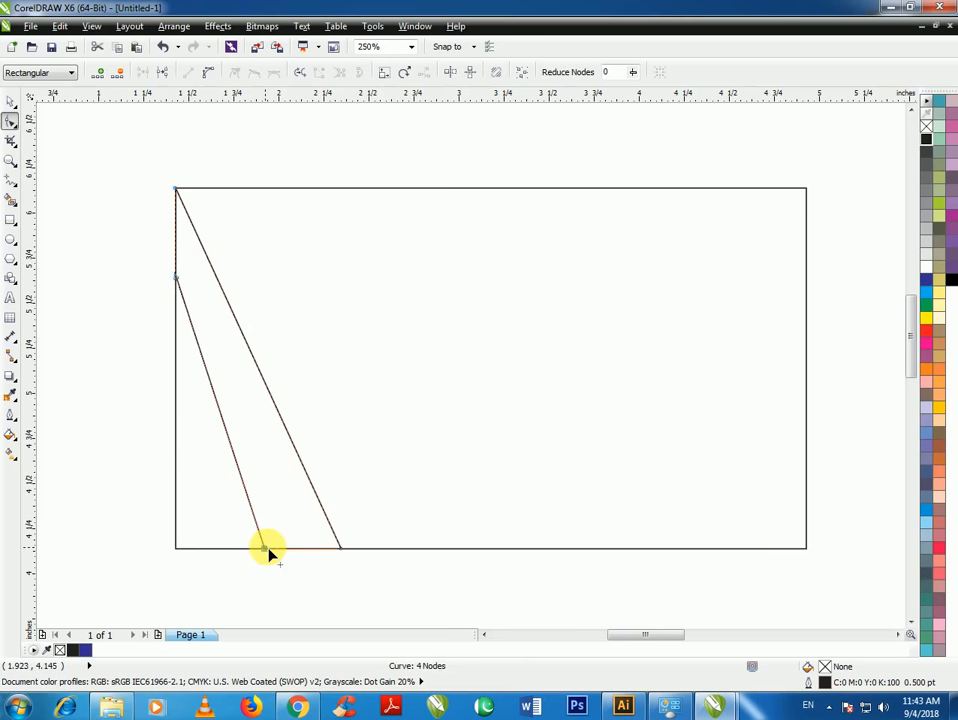
drag(265, 549, 295, 550)
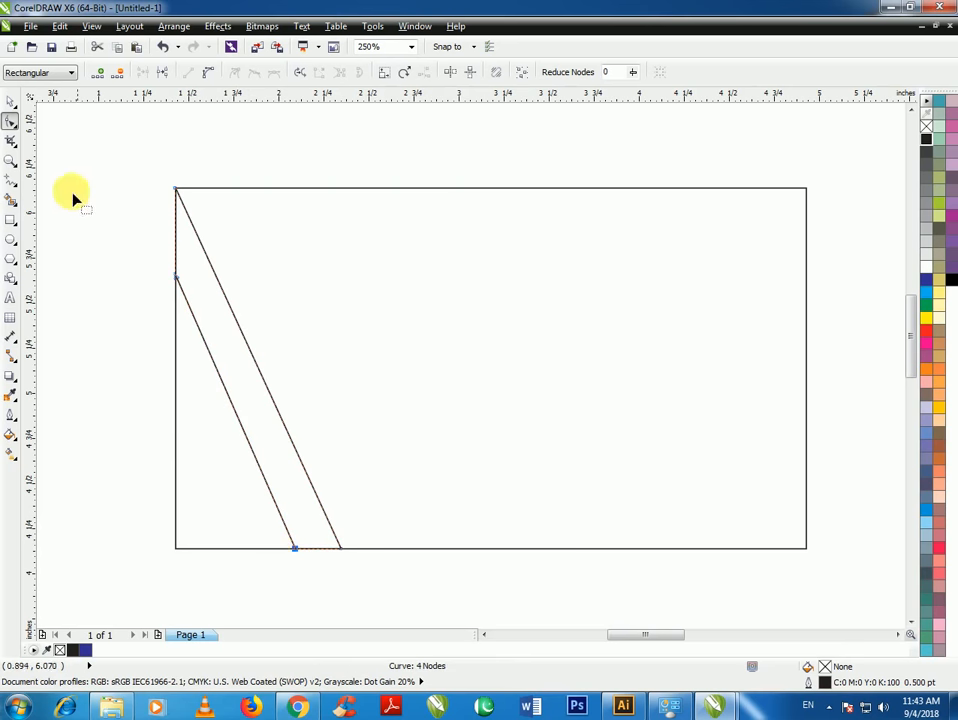
Place a horizontally mirrored copy of the ribbon at the card's right edge
click(10, 101)
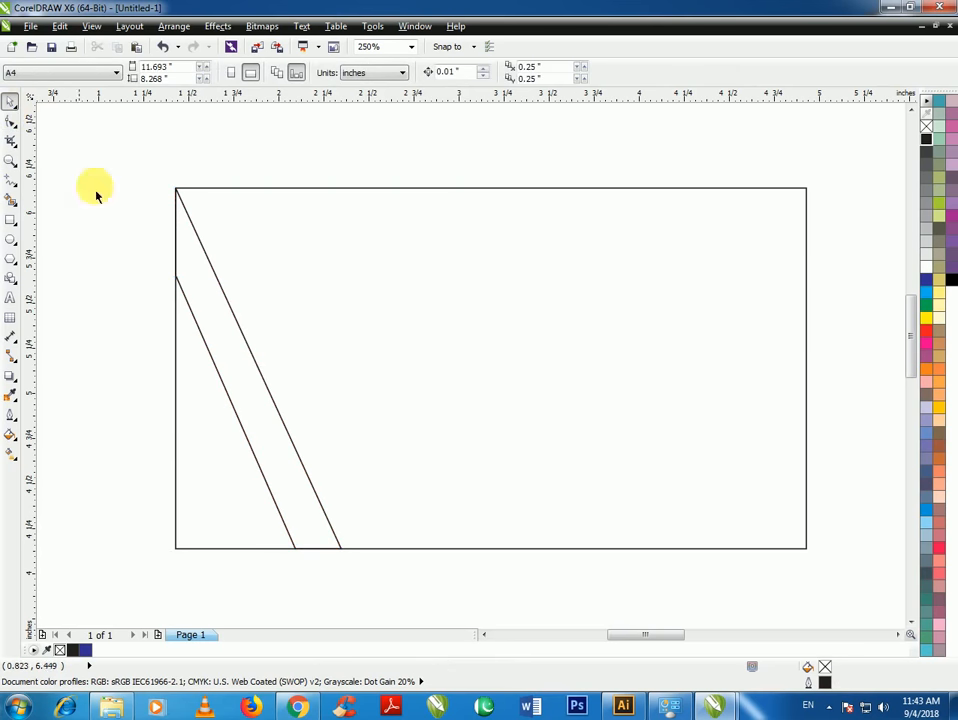
click(255, 400)
drag(263, 381, 639, 375)
click(325, 72)
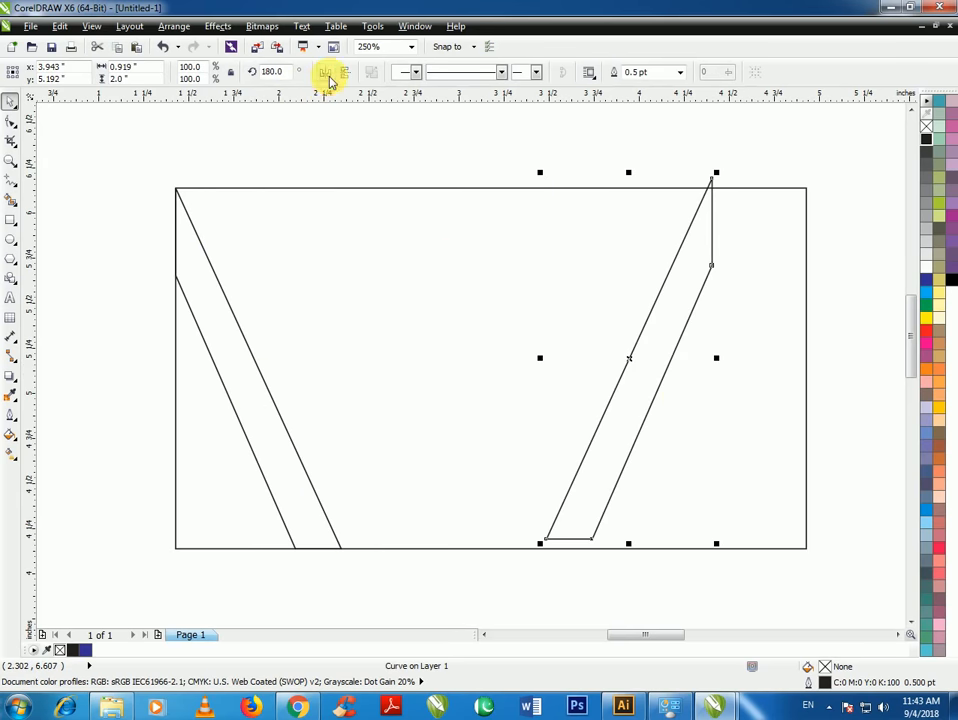
drag(637, 369, 720, 374)
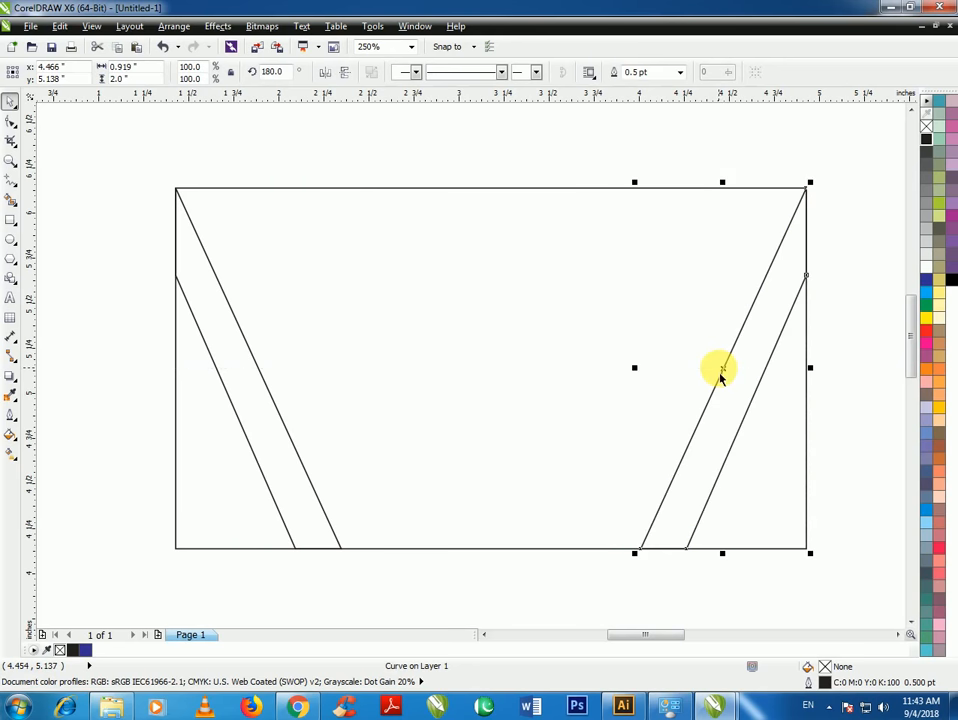
click(466, 577)
Shorten both ribbons together to about 95% height
scroll(321, 440, down, 2)
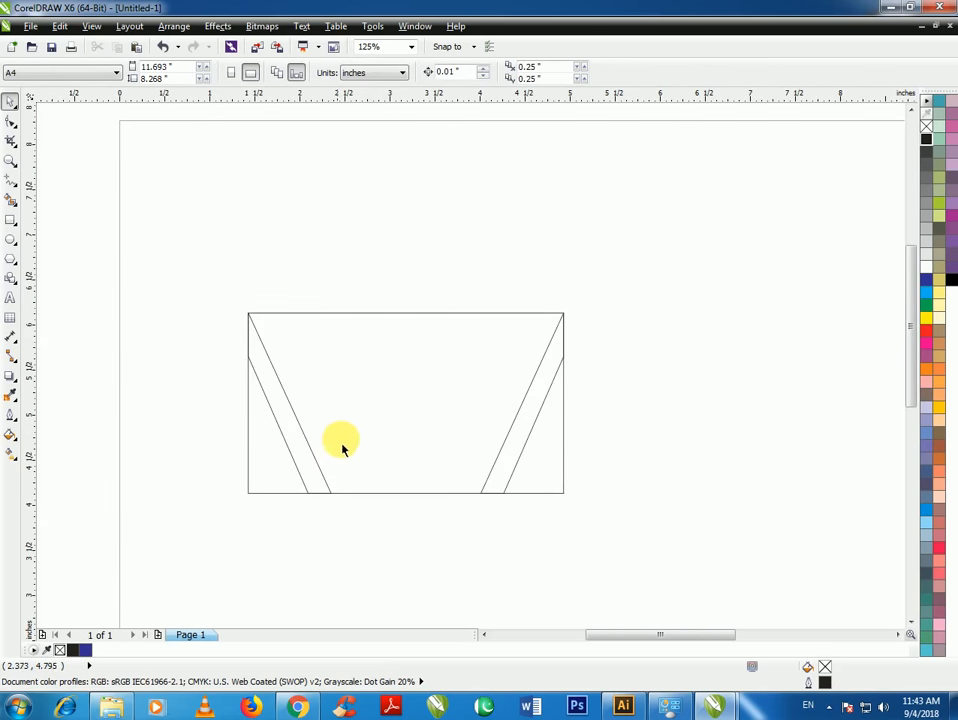
click(316, 488)
shift+click(509, 485)
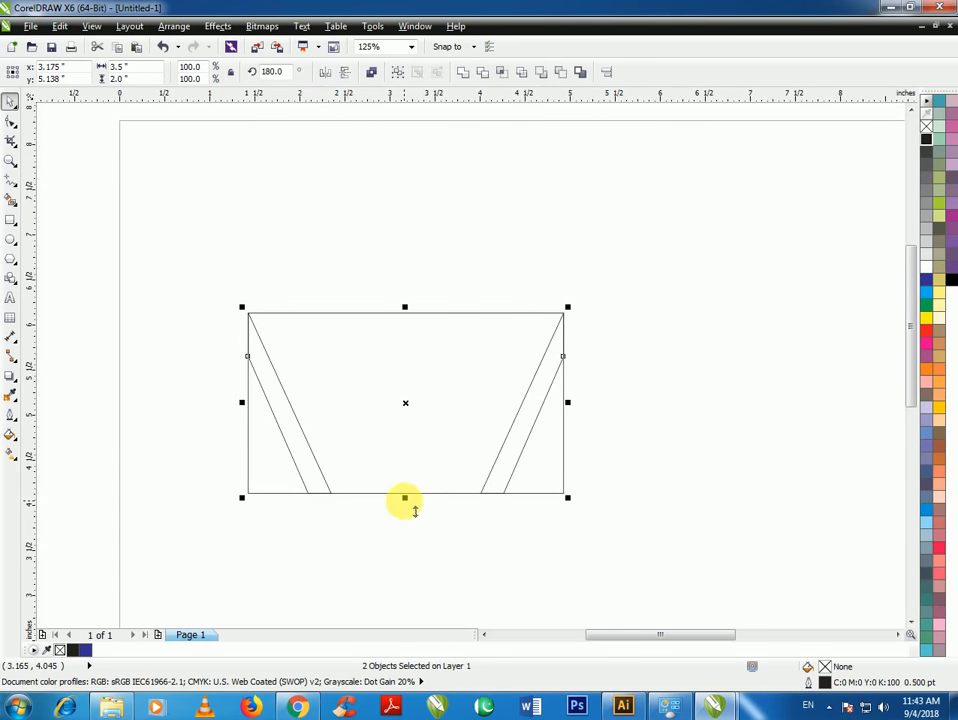
drag(413, 506, 413, 501)
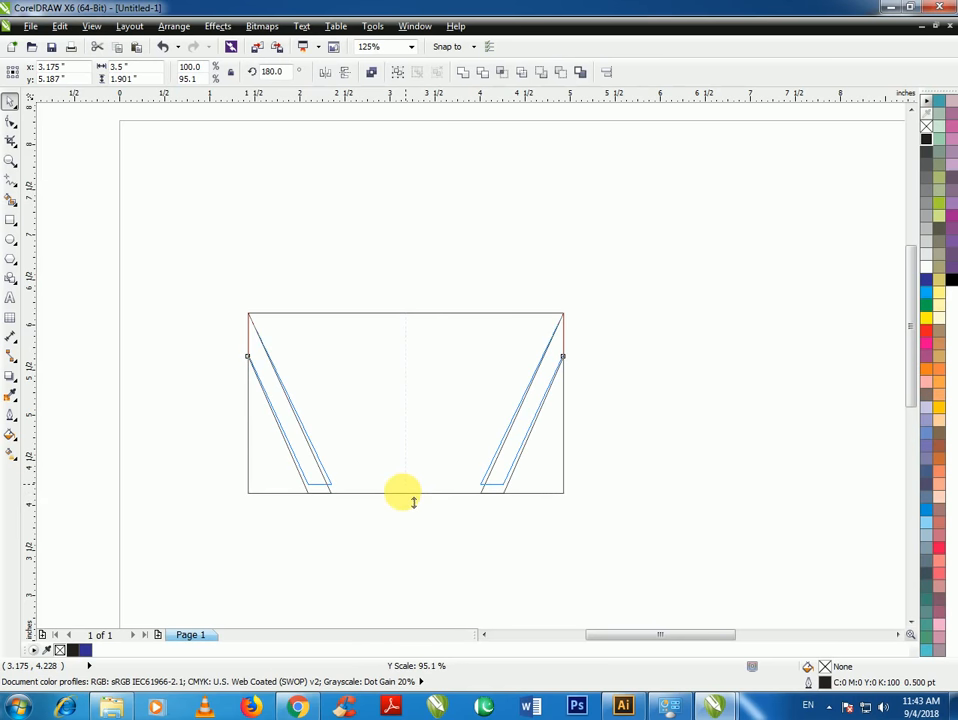
drag(413, 501, 406, 492)
click(379, 528)
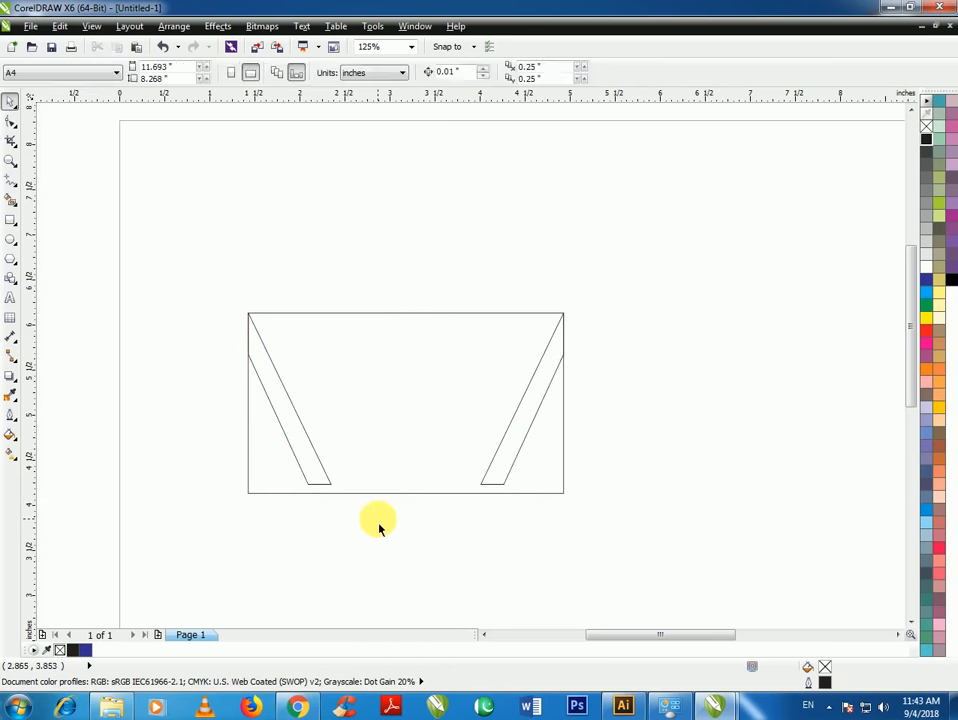
Draw a 3.5-inch-wide band across the card's lower part with corner radius 0
scroll(457, 452, up, 2)
scroll(246, 458, down, 2)
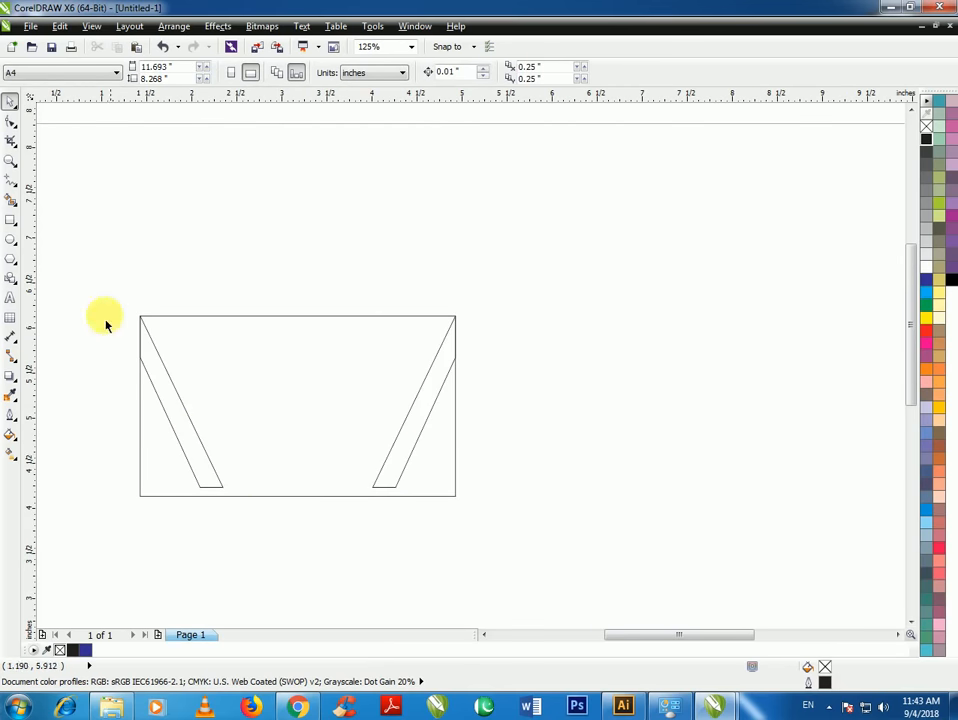
click(9, 222)
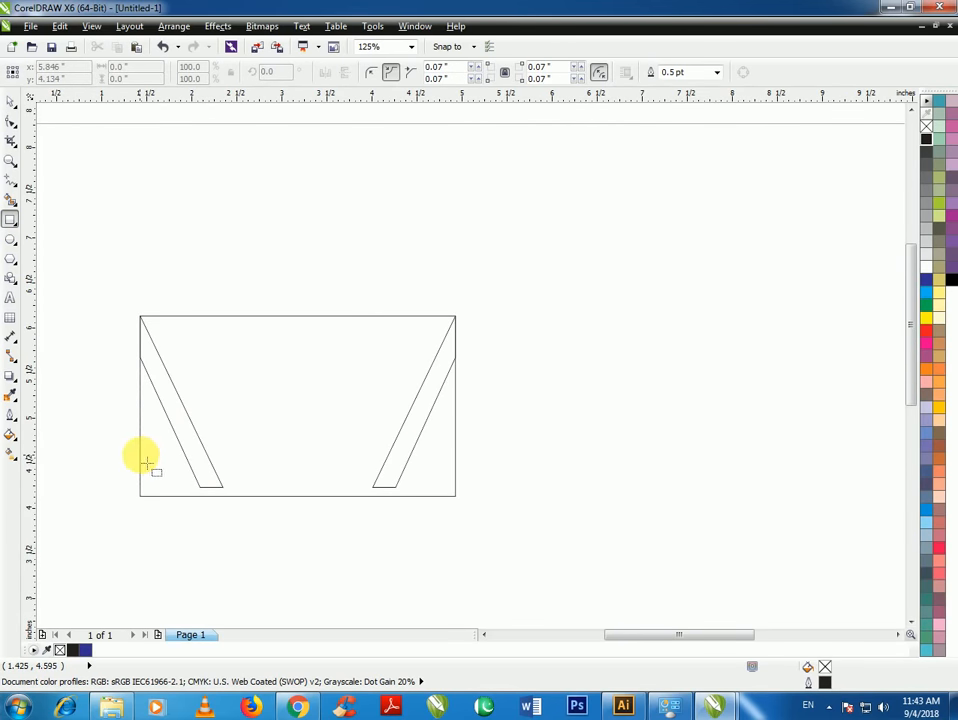
drag(140, 453, 455, 490)
click(374, 72)
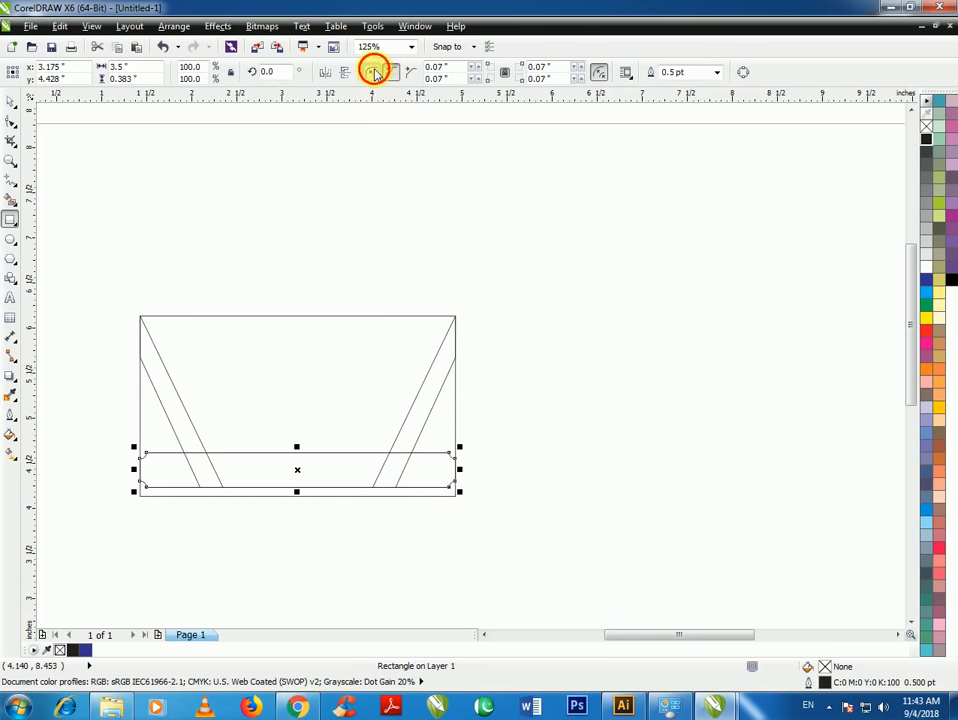
text(0)
key(Return)
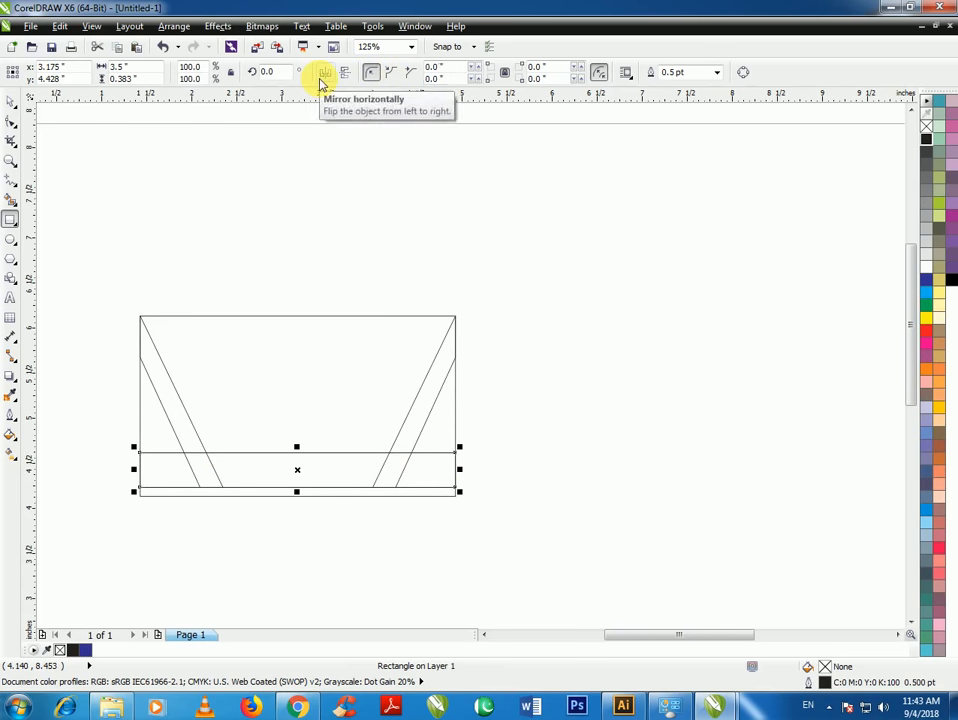
Raise the band's bottom edge to shorten it to about 0.313 inch tall
click(9, 105)
click(240, 291)
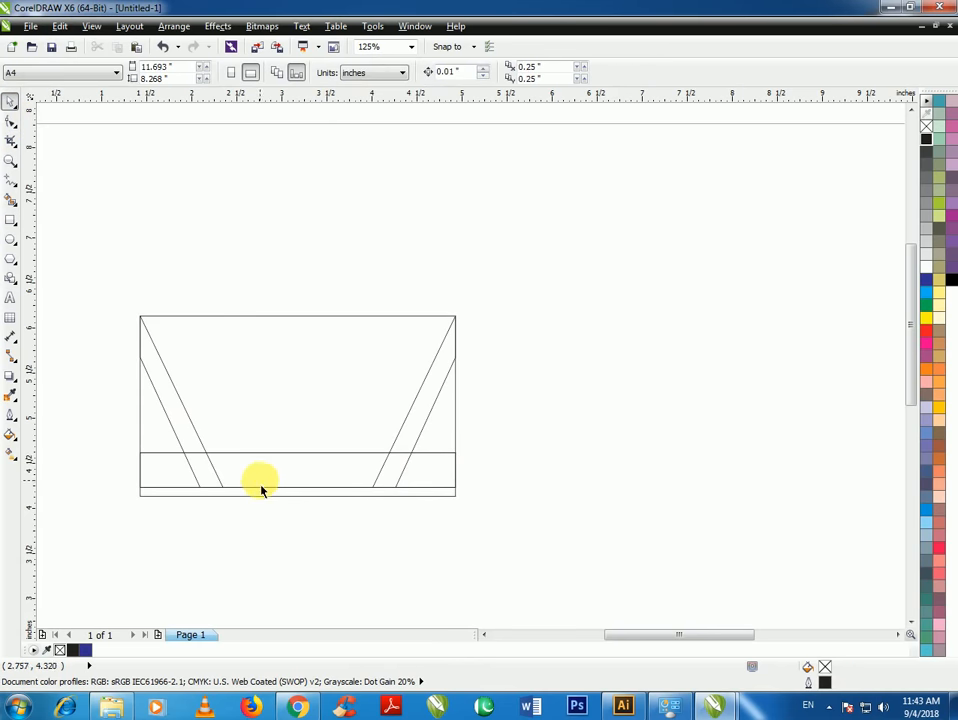
scroll(260, 479, up, 1)
click(330, 503)
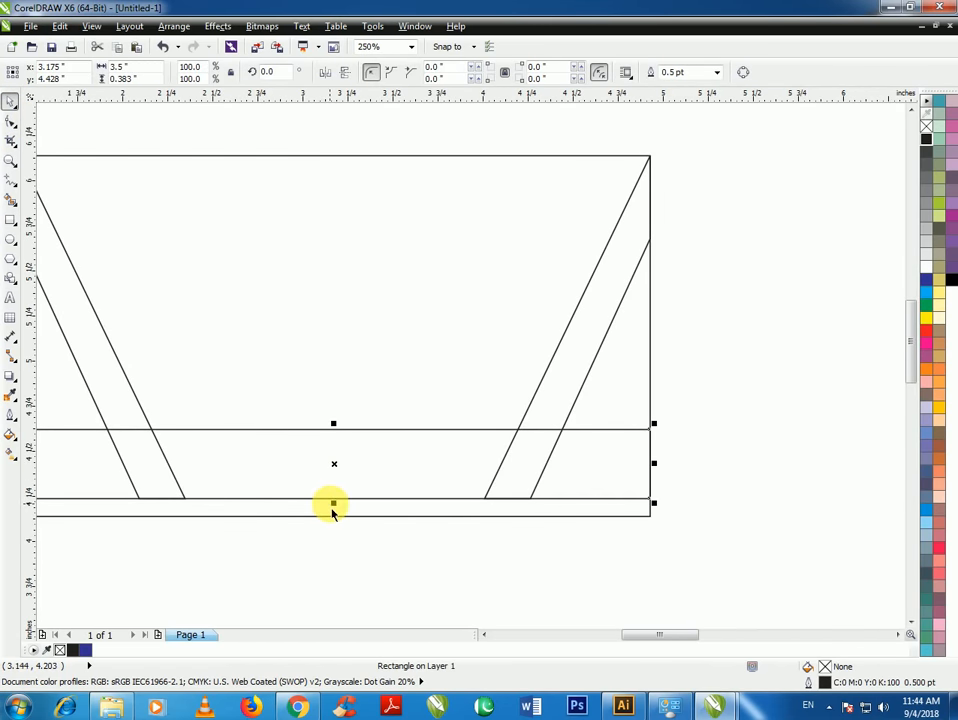
drag(344, 513, 343, 494)
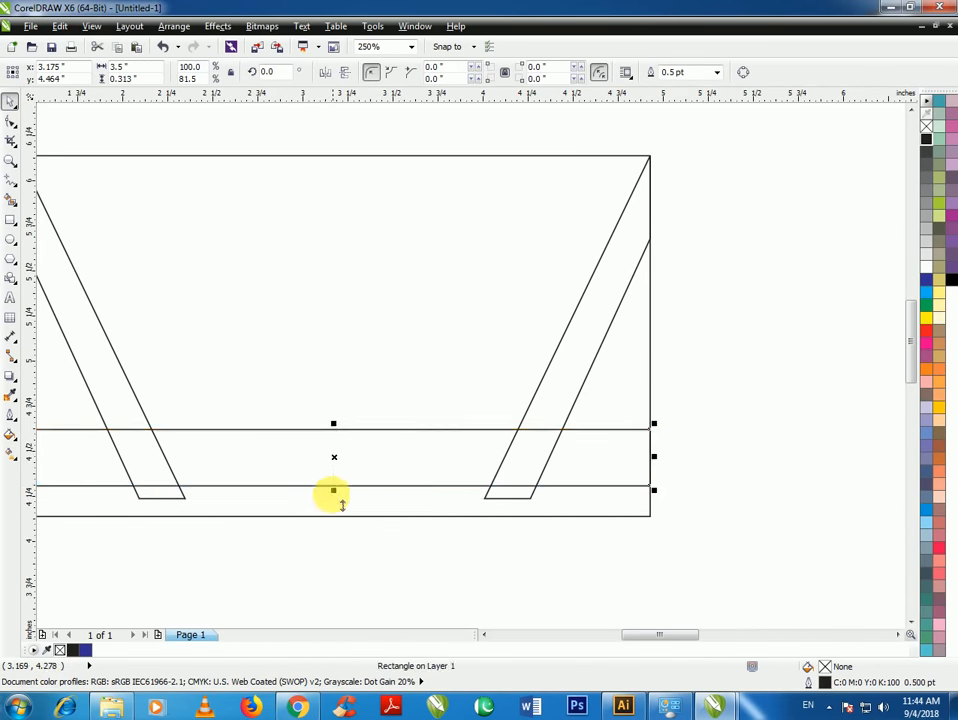
click(387, 537)
scroll(460, 526, down, 1)
scroll(385, 515, up, 1)
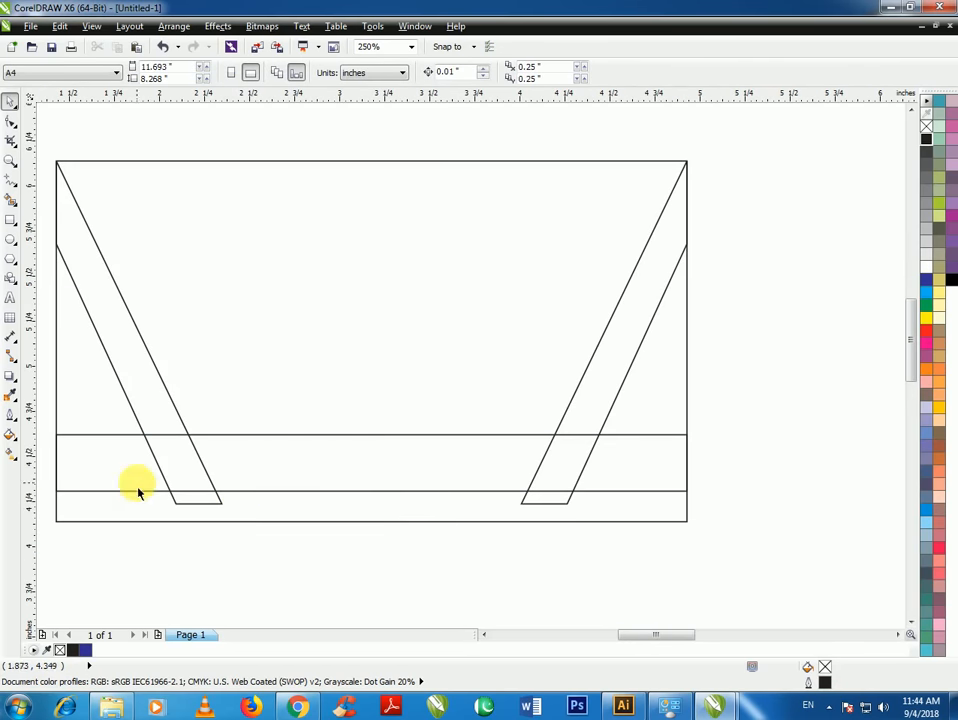
click(11, 182)
scroll(235, 509, up, 1)
Draw 0.074-inch vertical lines from each ribbon's inner bottom corner up to the band's lower edge
scroll(178, 515, up, 2)
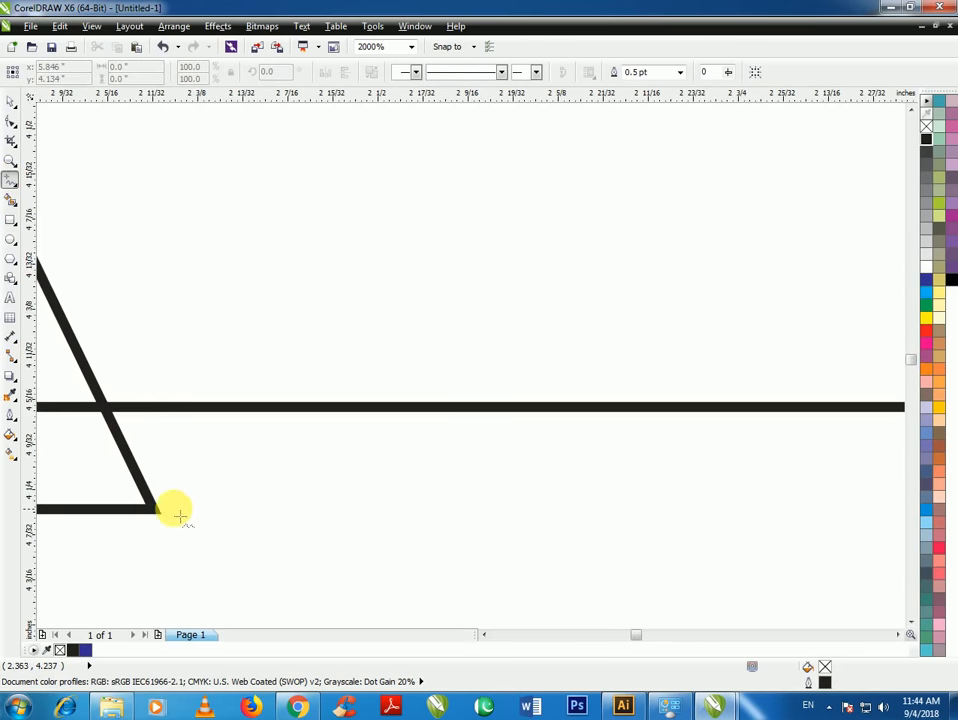
click(161, 511)
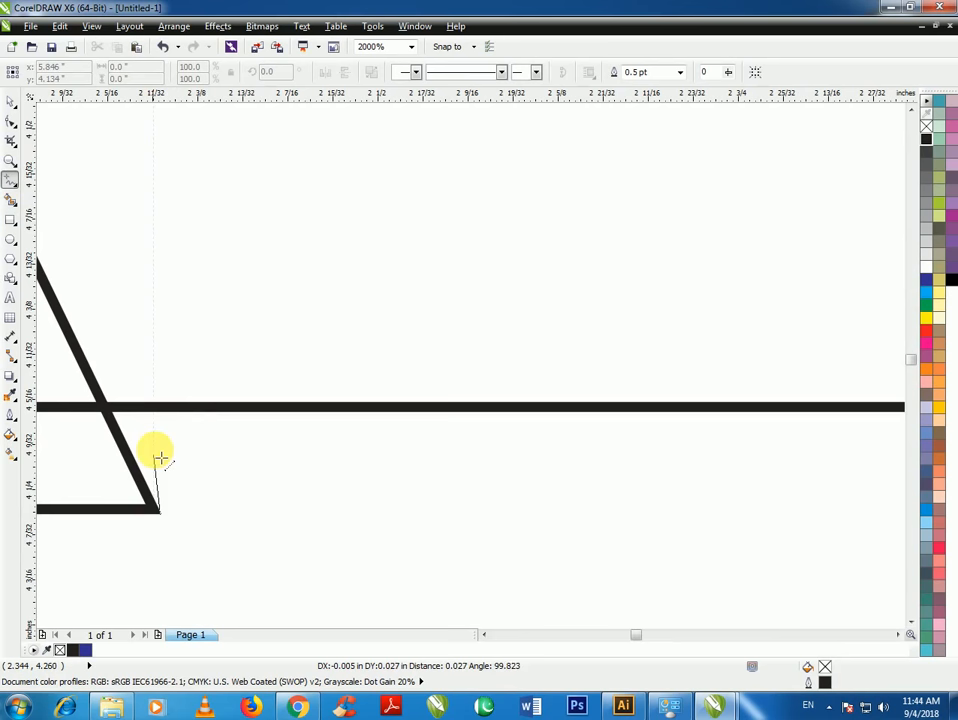
click(169, 409)
scroll(220, 484, down, 2)
scroll(765, 490, up, 2)
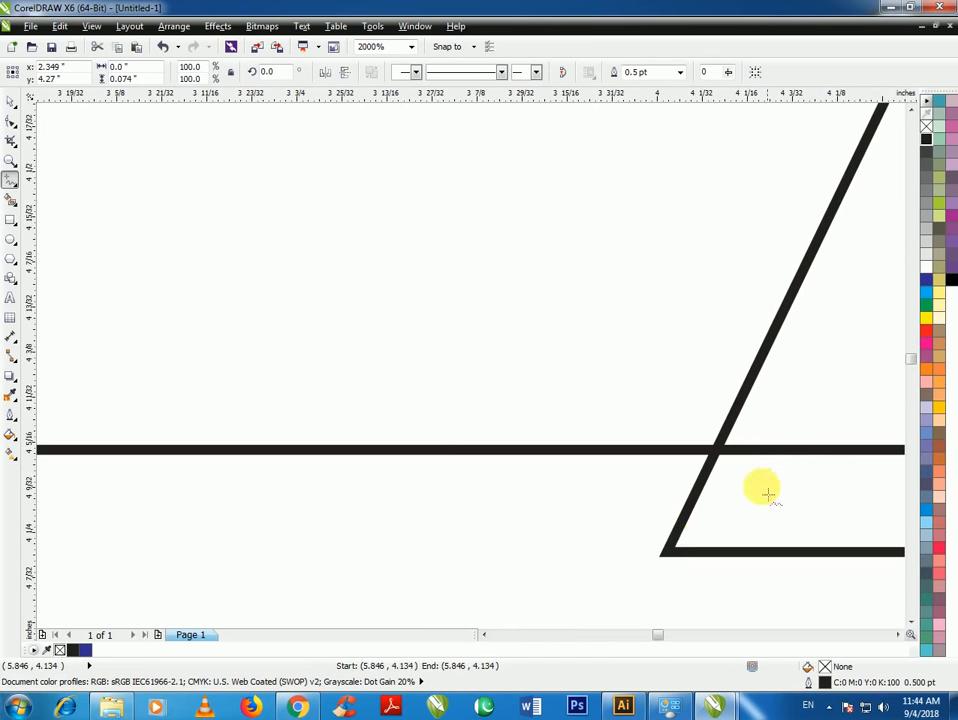
click(660, 551)
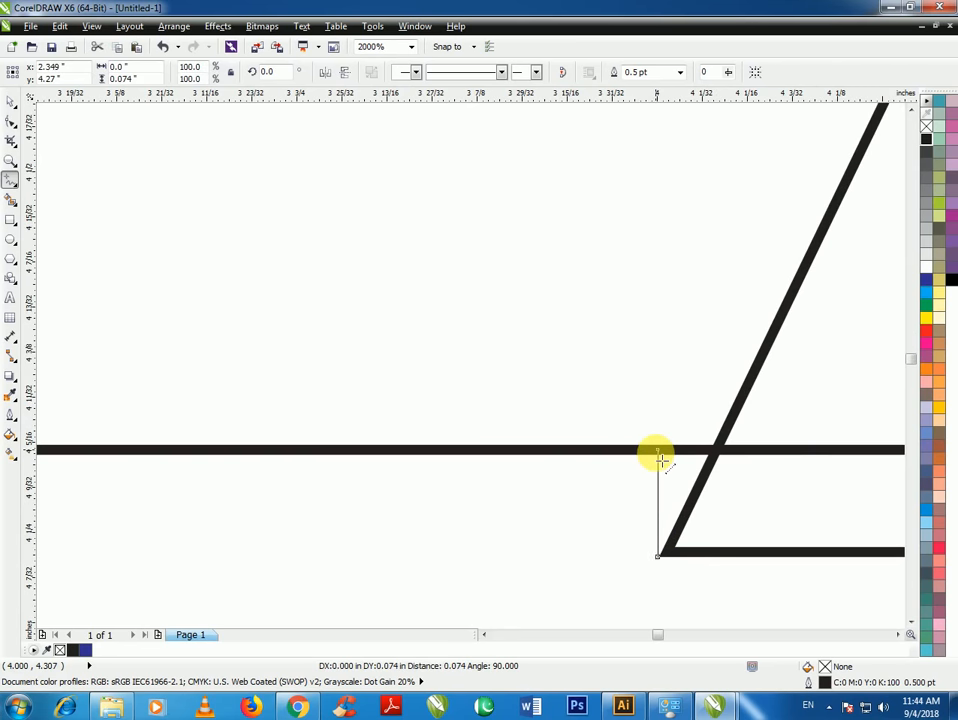
click(660, 457)
scroll(608, 490, down, 3)
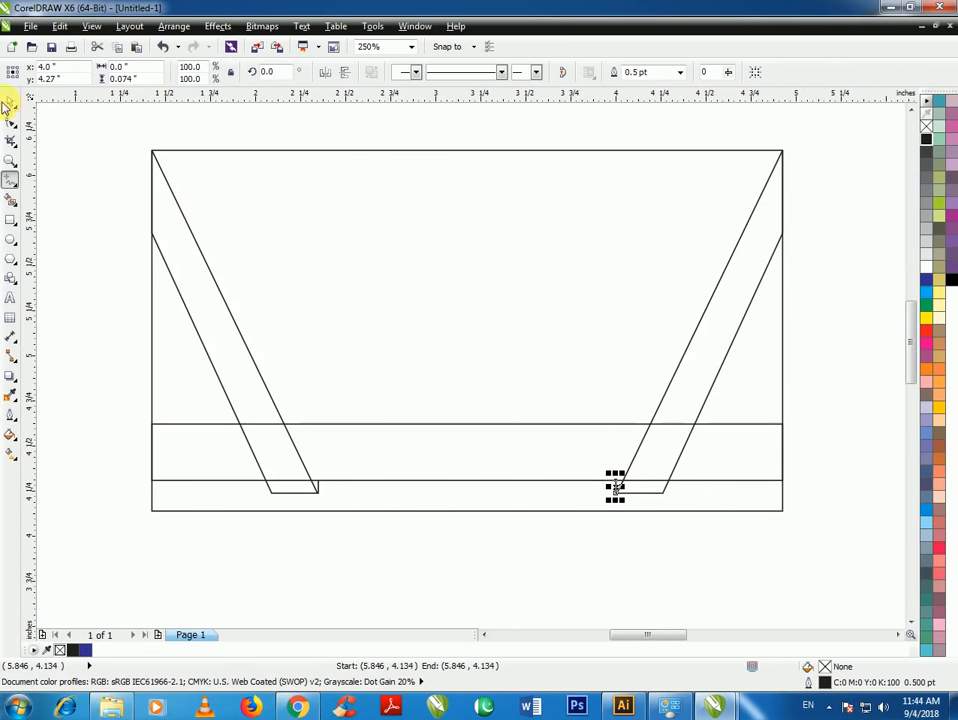
click(10, 101)
click(278, 456)
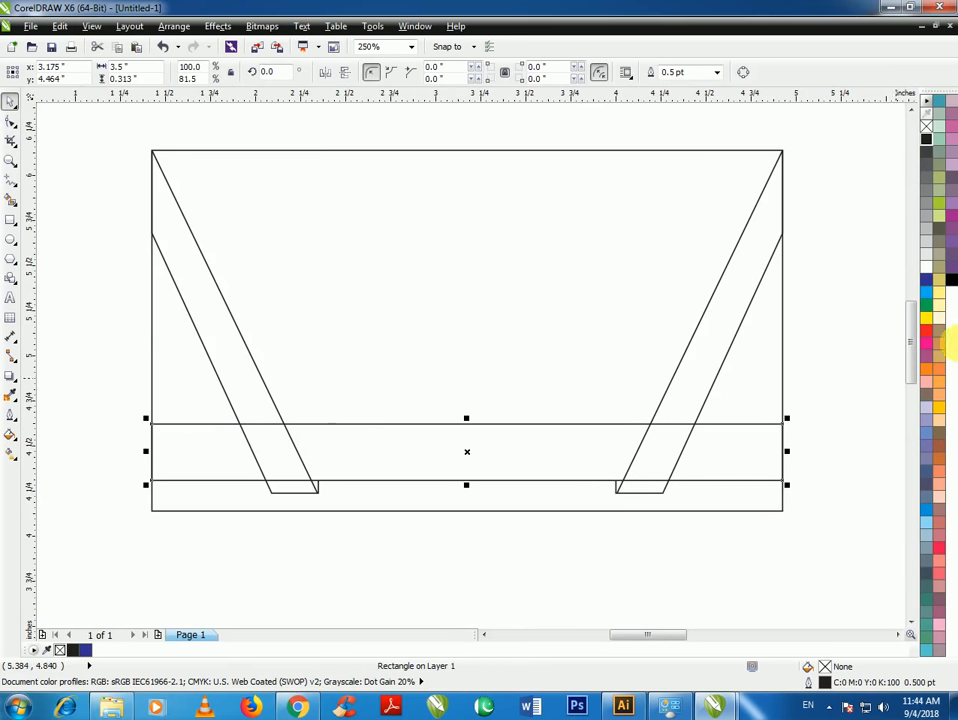
Fill the horizontal band with 90% black dark grey
click(926, 152)
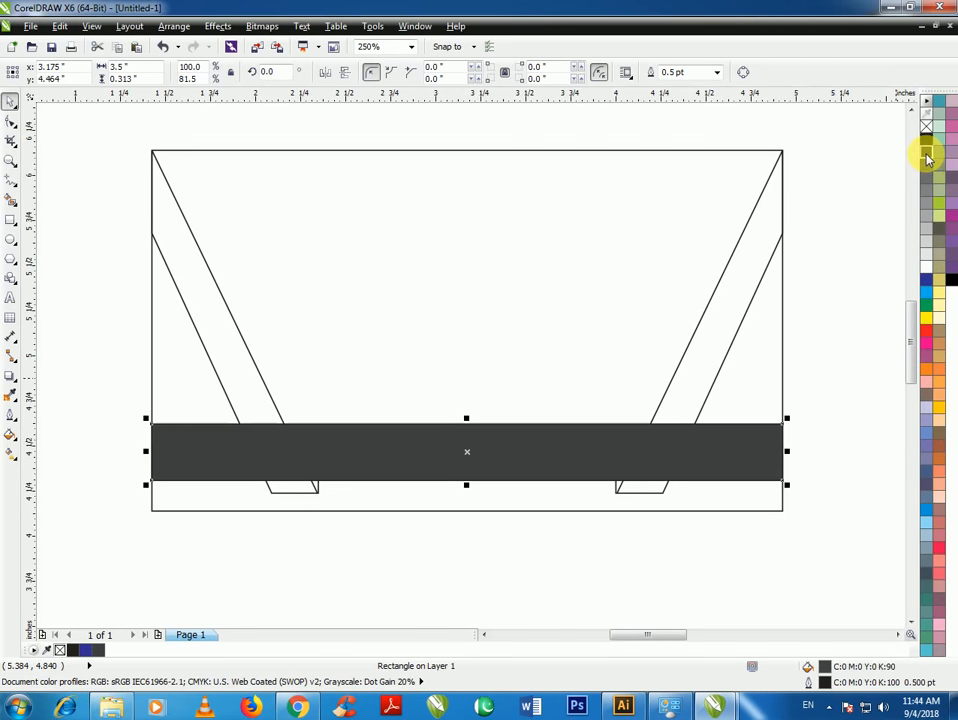
click(836, 322)
click(695, 447)
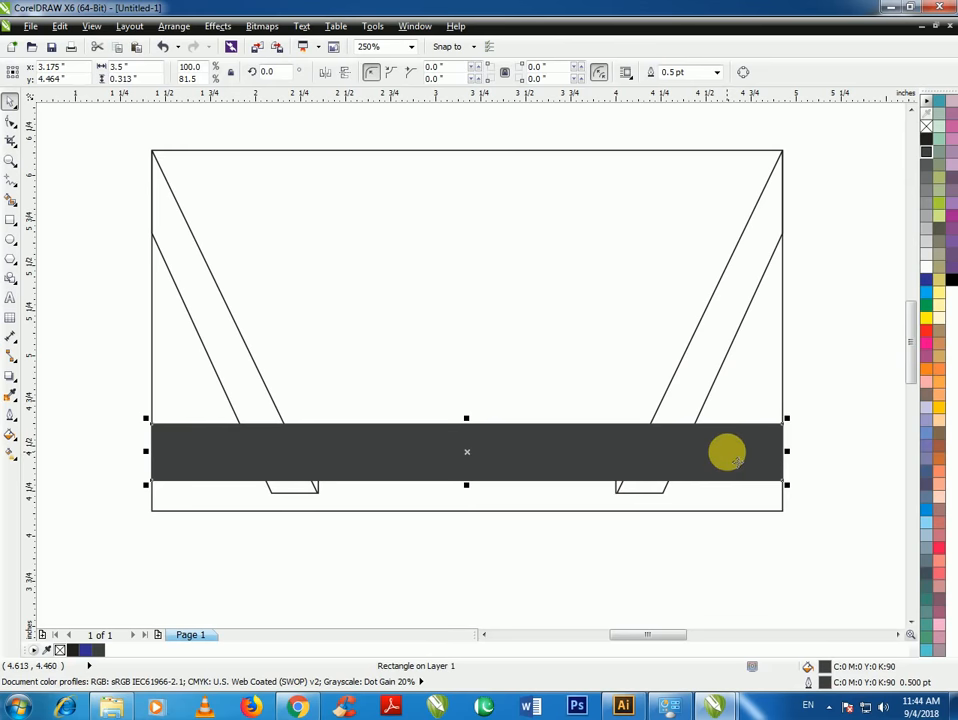
right_click(730, 448)
click(872, 497)
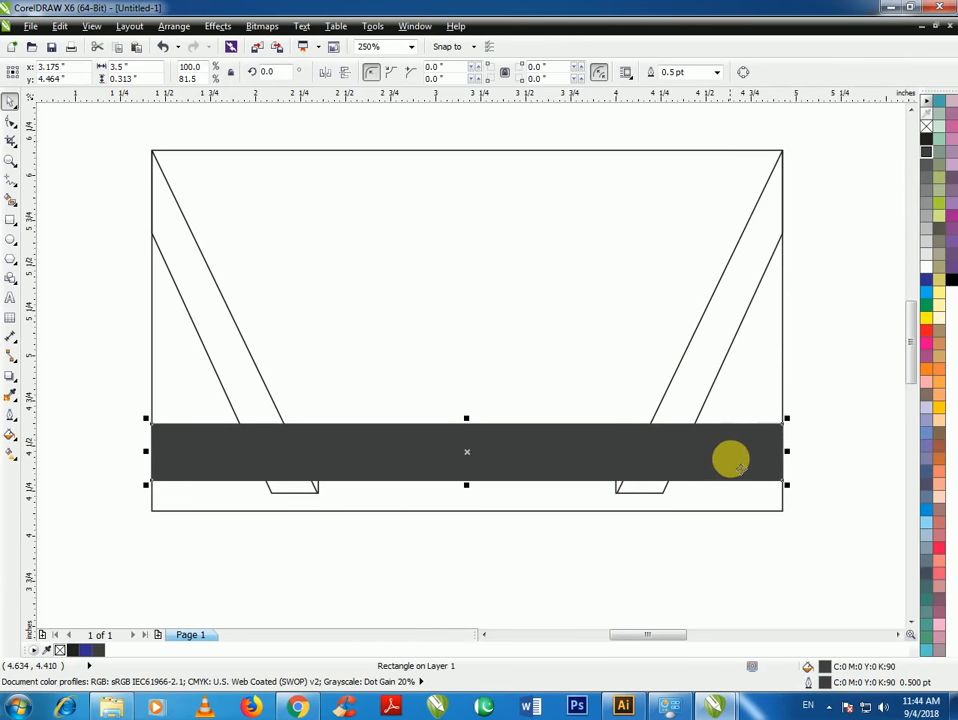
click(838, 421)
Fill both slanted ribbons yellow
click(718, 362)
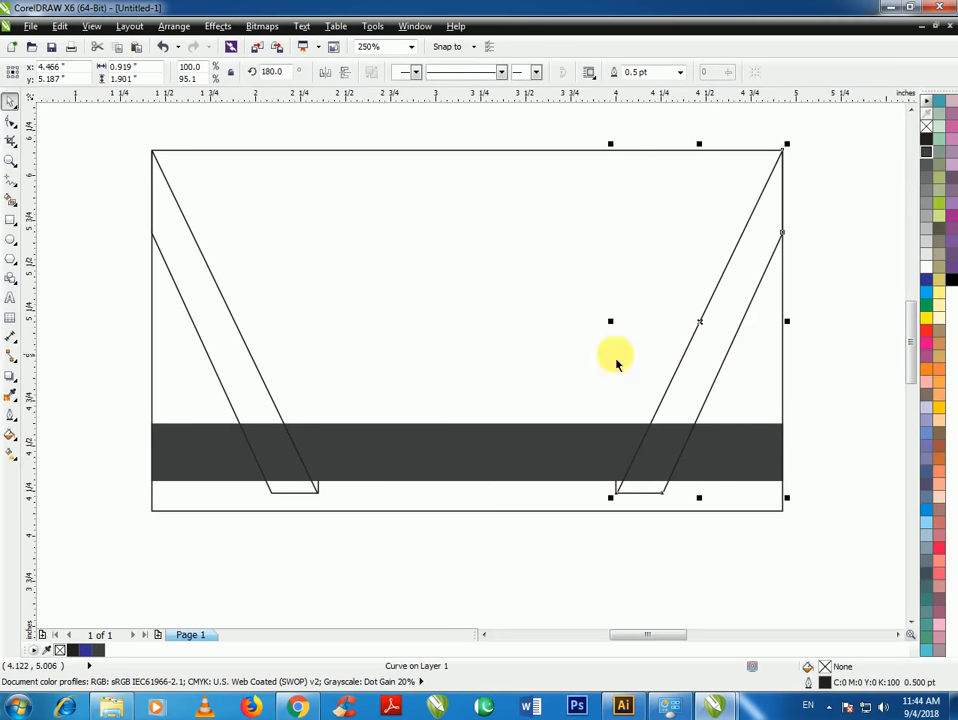
shift+click(214, 320)
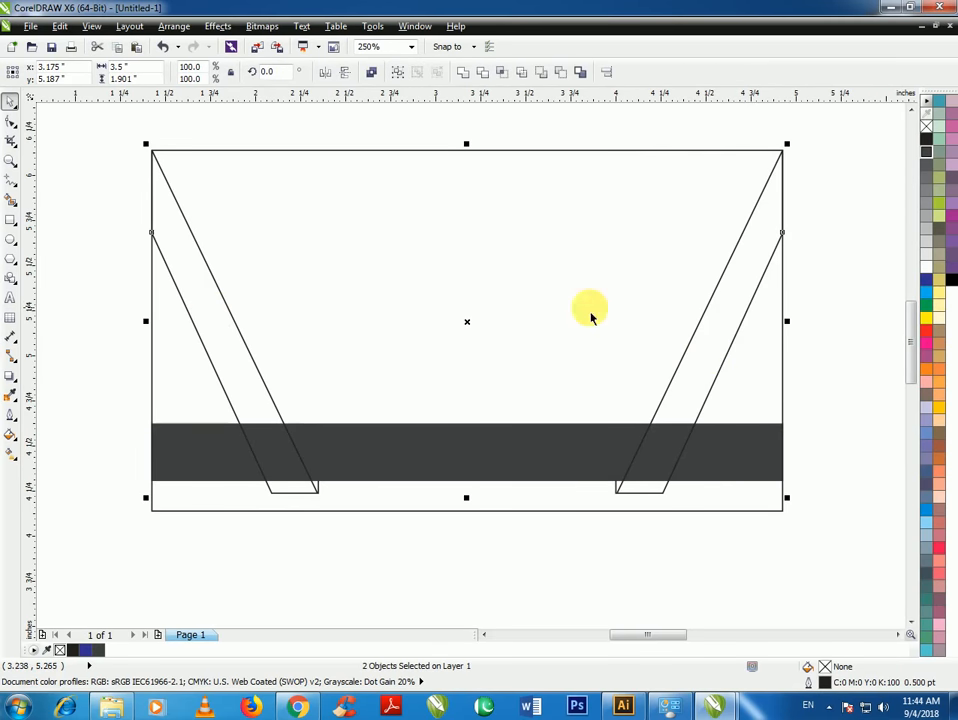
click(926, 318)
click(665, 503)
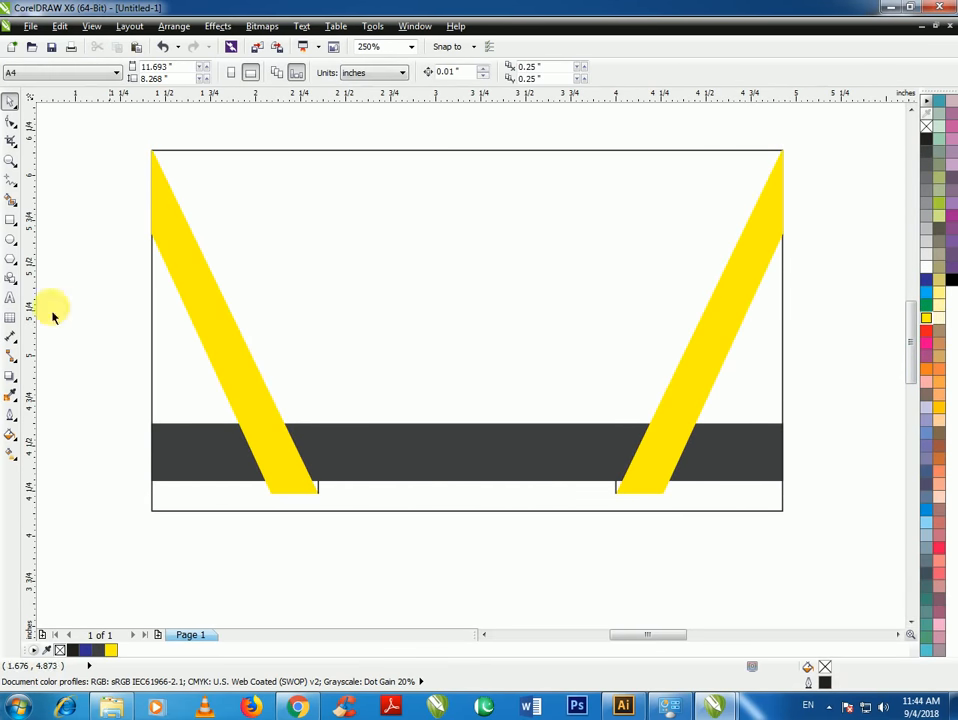
Draw helper lines along the left ribbon's edge to the band's bottom edge, enclosing a small triangle
click(13, 201)
scroll(306, 438, up, 5)
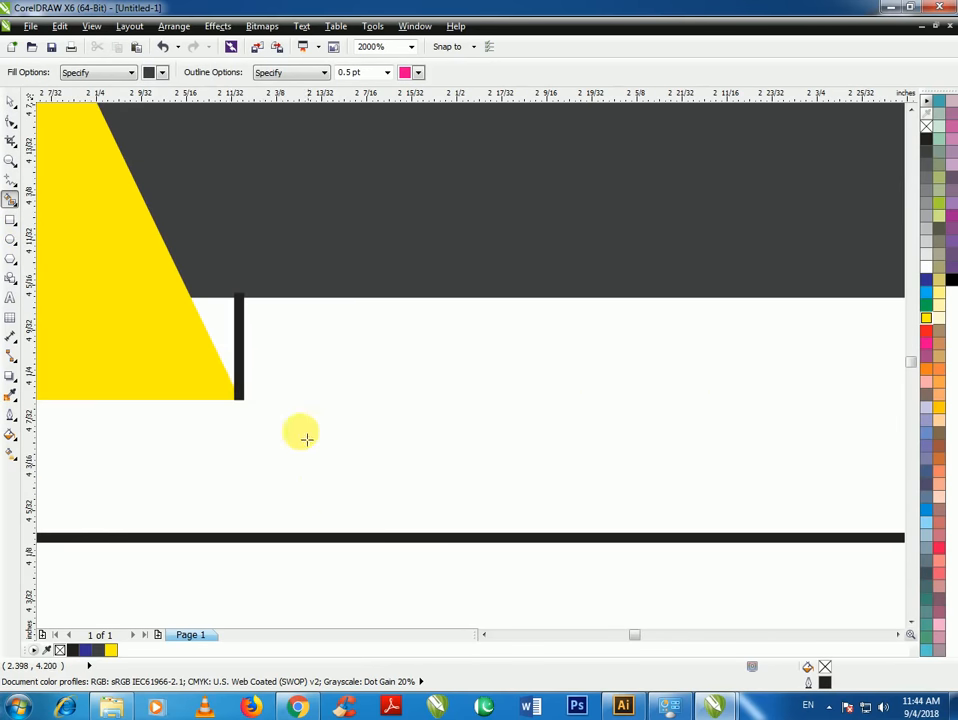
click(233, 349)
key(ctrl+z)
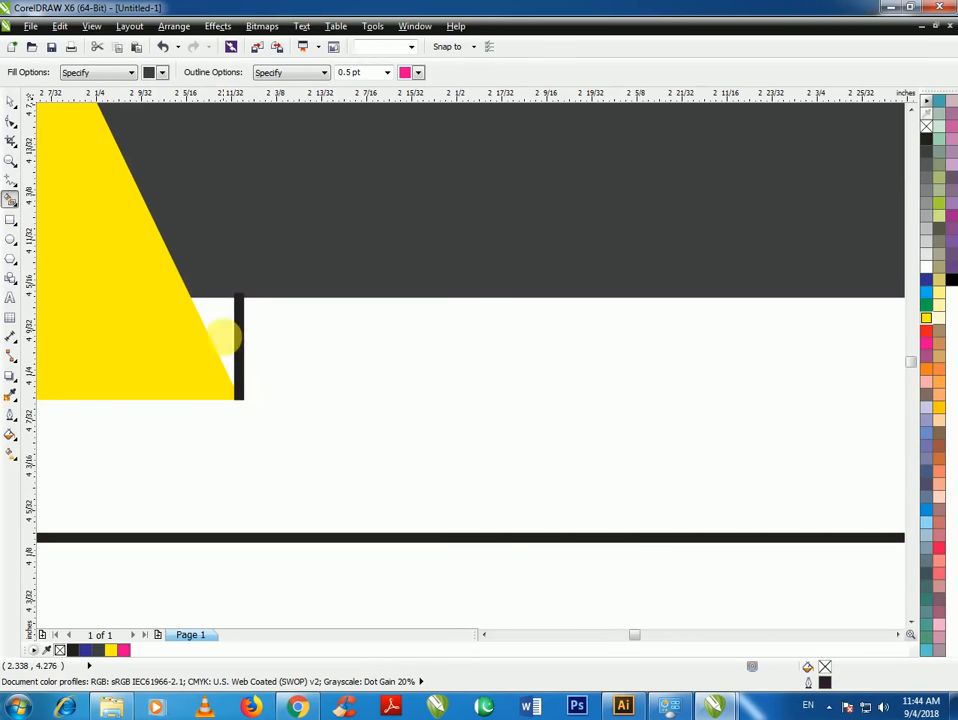
click(12, 181)
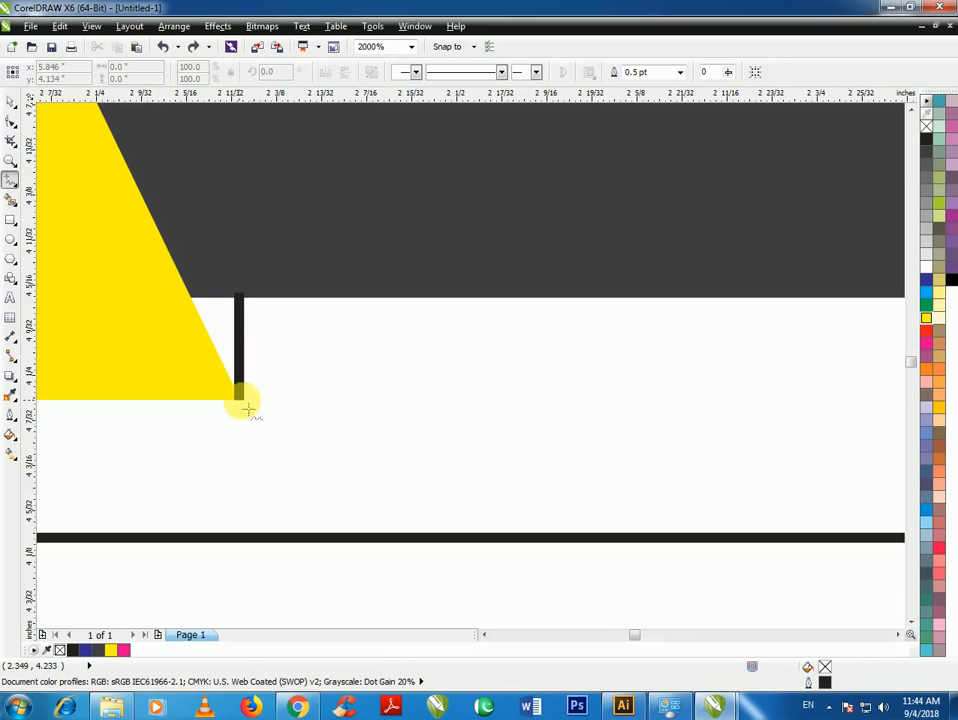
drag(239, 402, 194, 308)
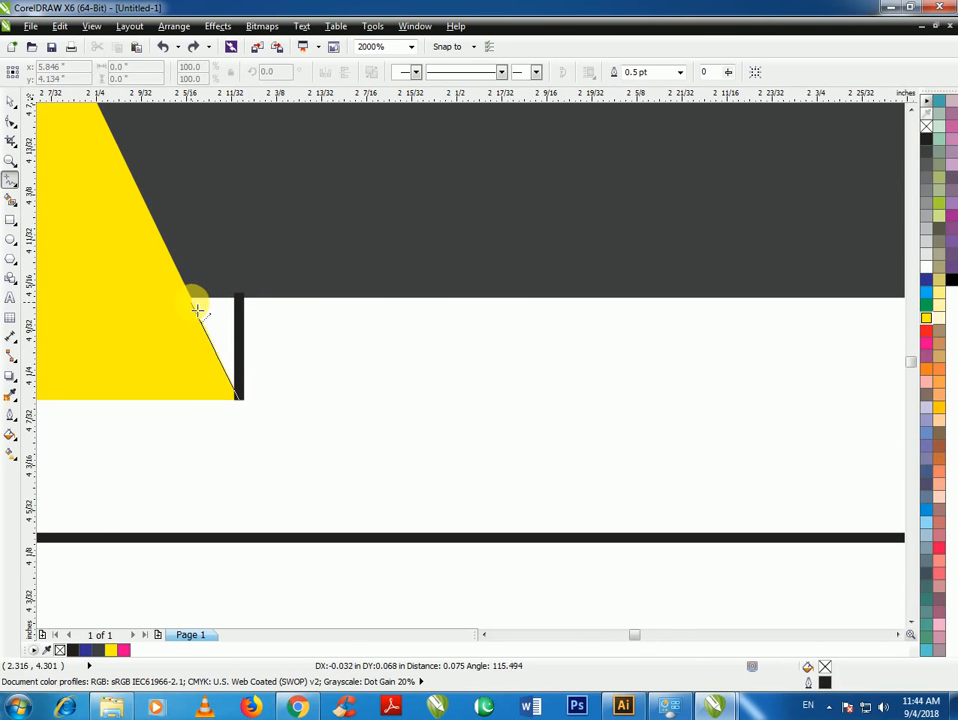
double_click(193, 300)
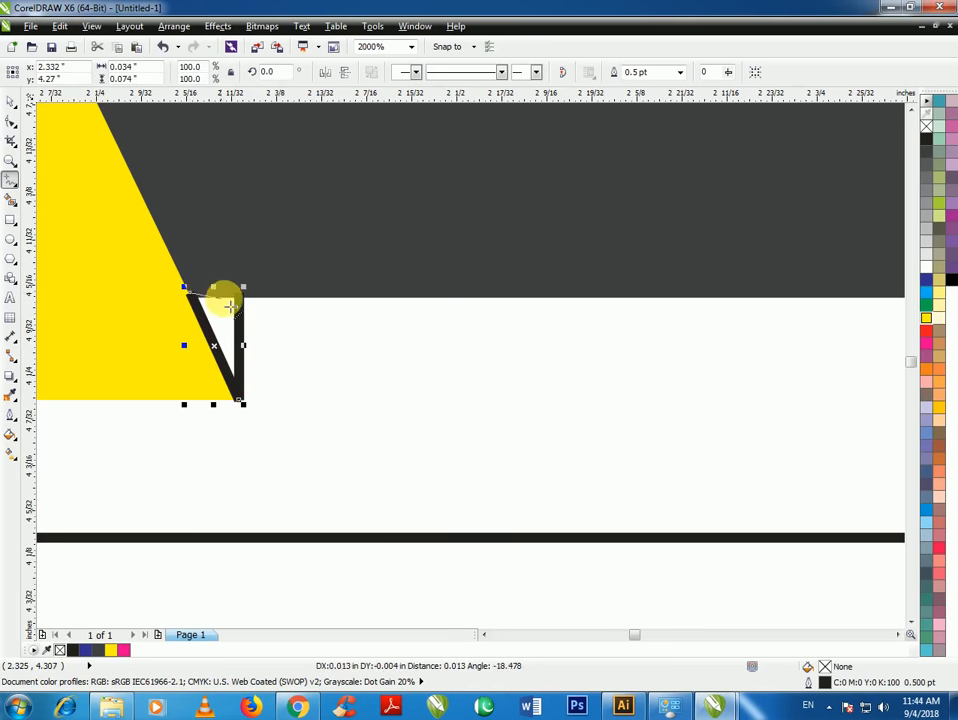
click(242, 298)
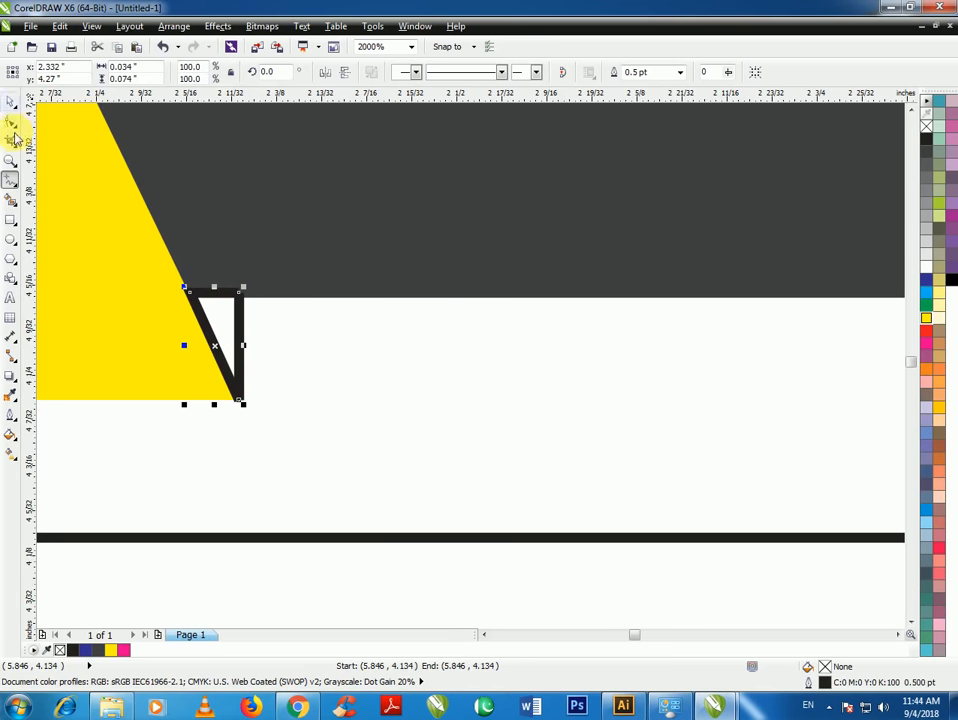
Smart Fill the small triangle golden orange (M20 Y100) with no outline
click(15, 206)
click(240, 322)
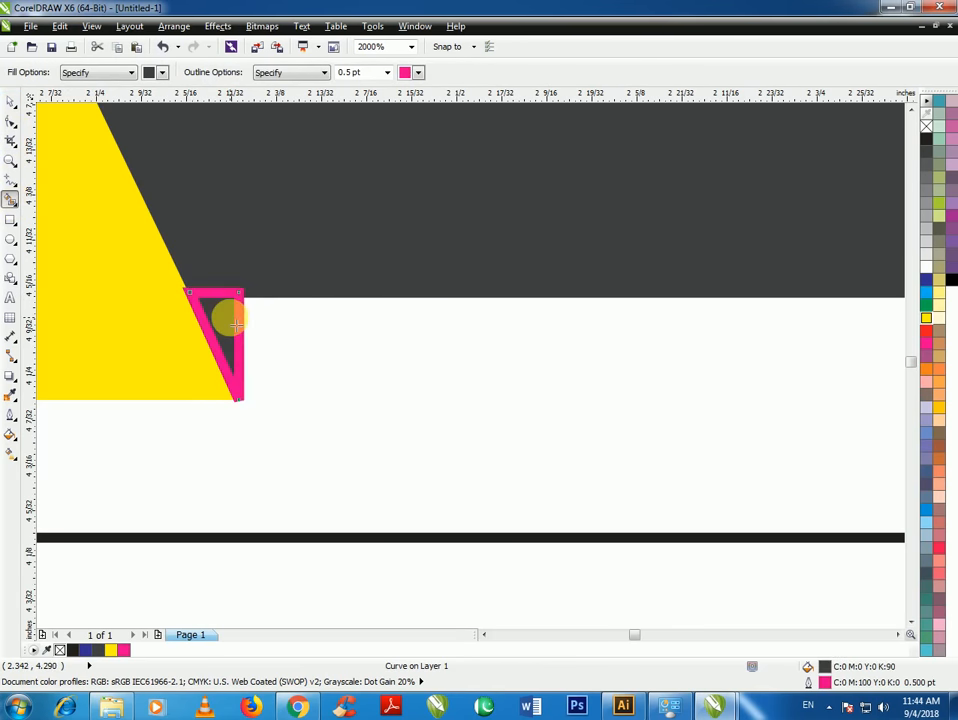
click(939, 406)
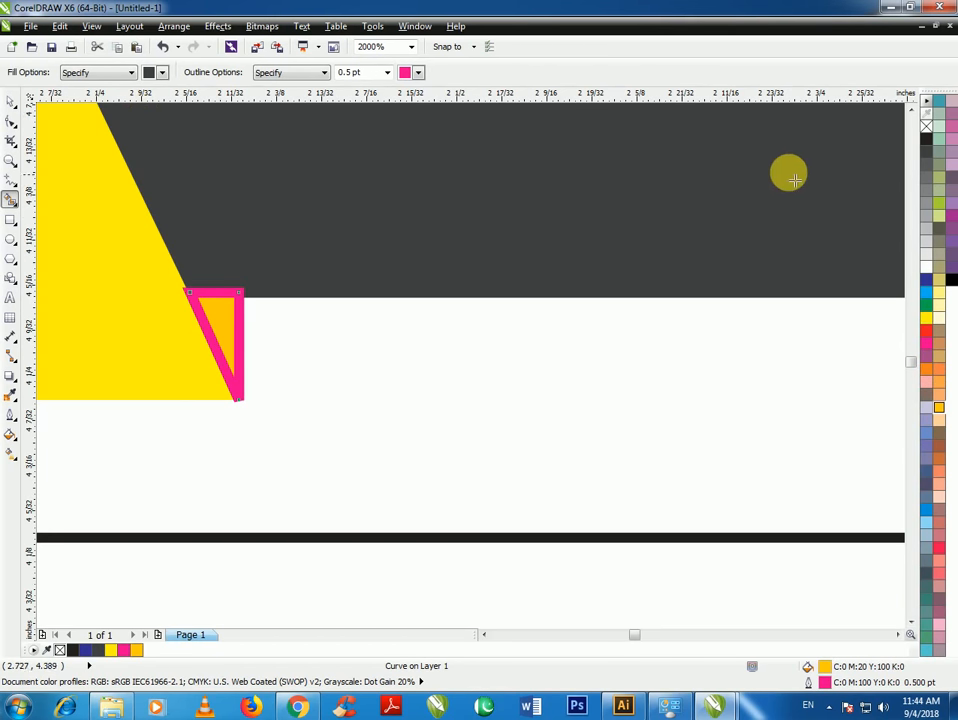
right_click(926, 126)
Delete the black helper lines
click(10, 101)
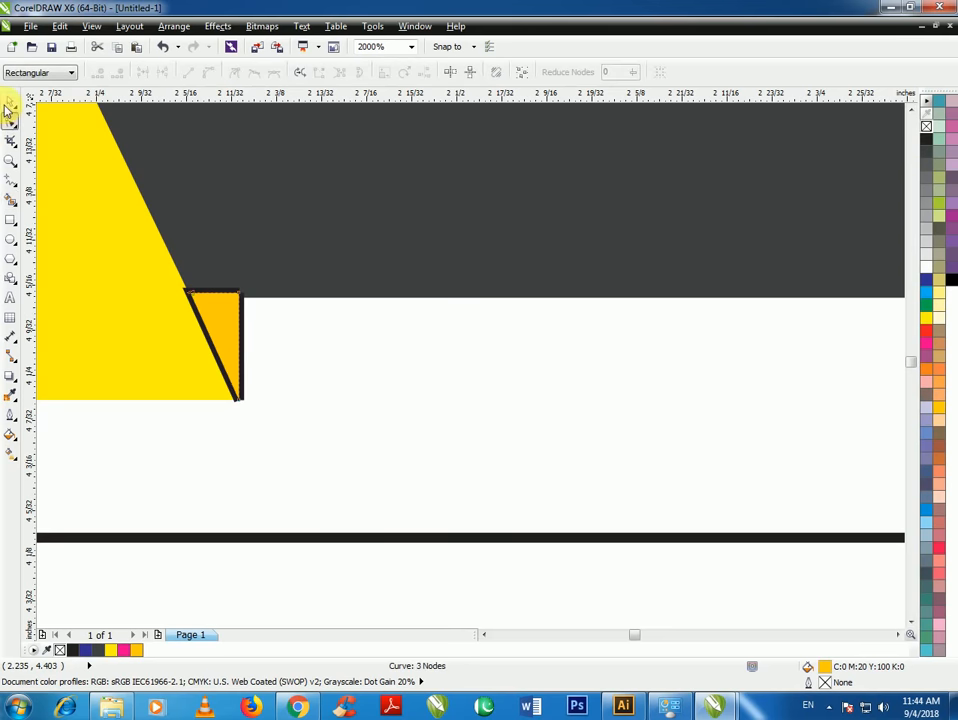
click(224, 337)
scroll(262, 332, up, 2)
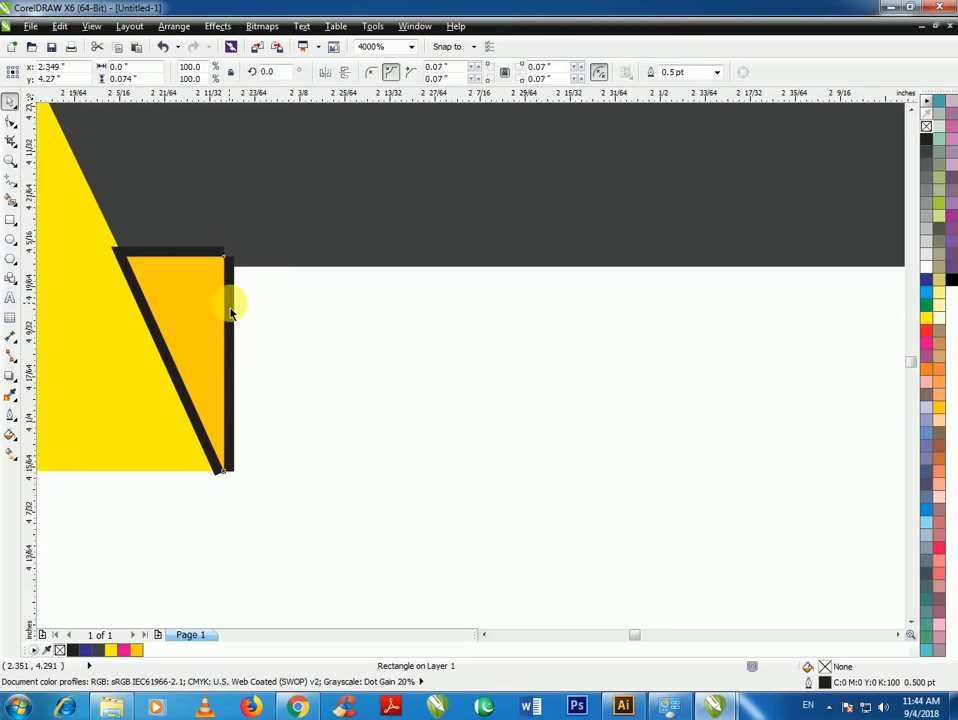
key(Escape)
click(205, 250)
key(Delete)
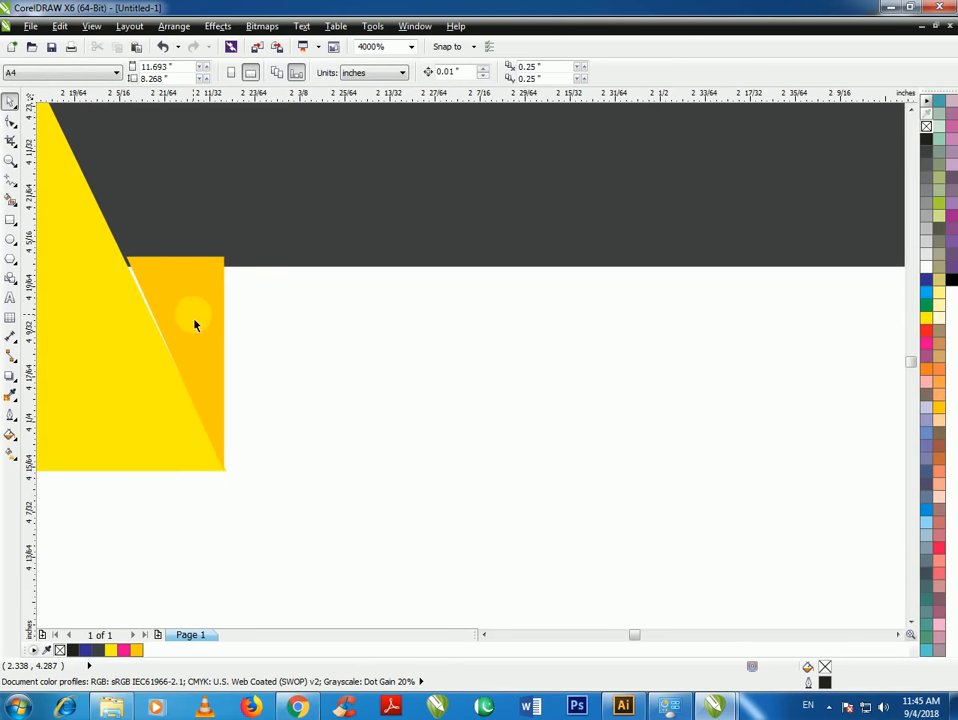
Align the orange triangle's top corners with the ribbon edge and band
click(190, 316)
click(10, 121)
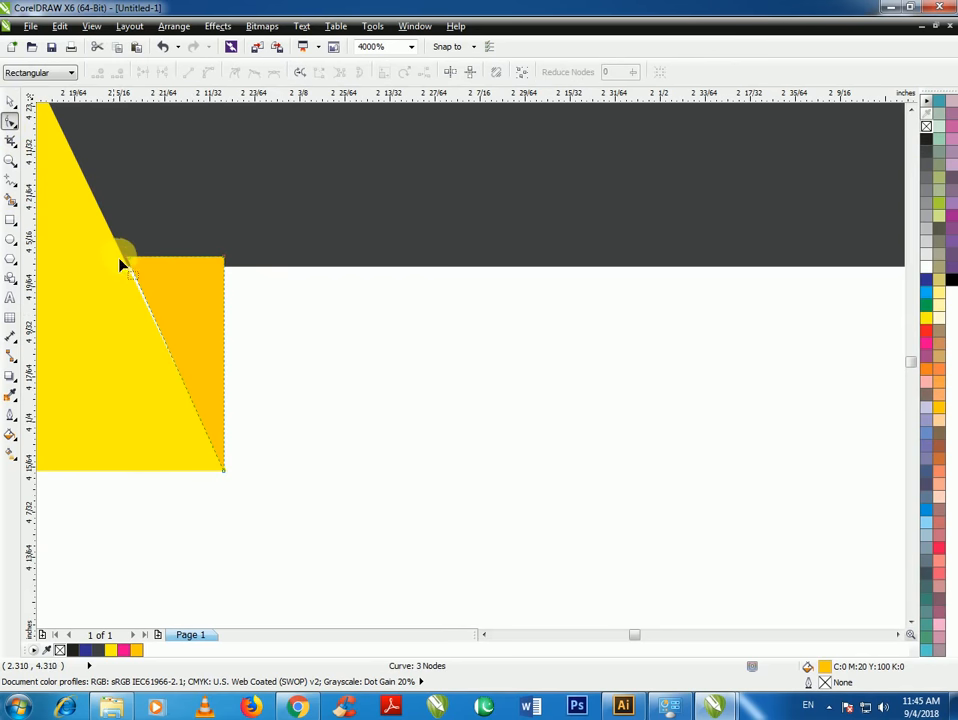
scroll(125, 258, up, 3)
drag(134, 240, 139, 275)
drag(519, 237, 524, 275)
scroll(400, 260, down, 3)
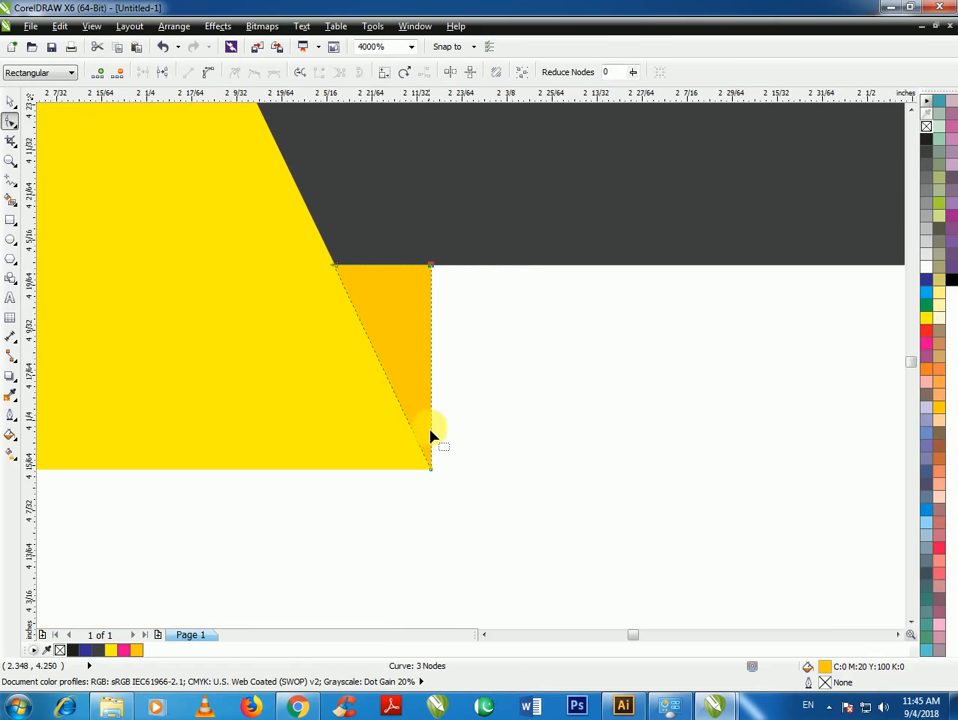
click(8, 97)
click(229, 440)
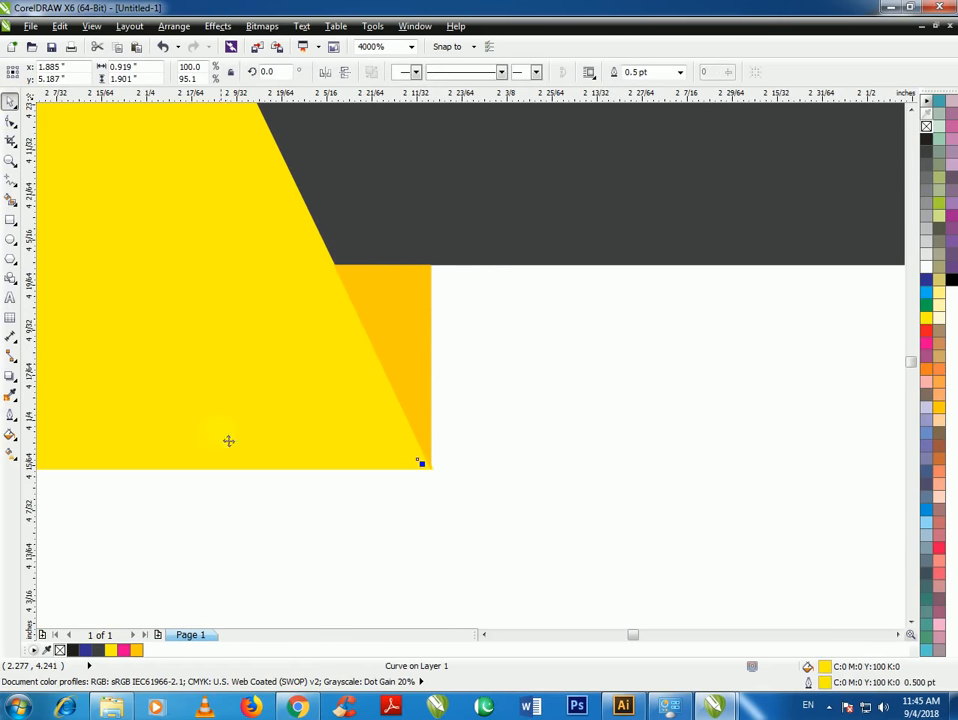
scroll(278, 498, down, 3)
click(245, 518)
scroll(245, 518, down, 1)
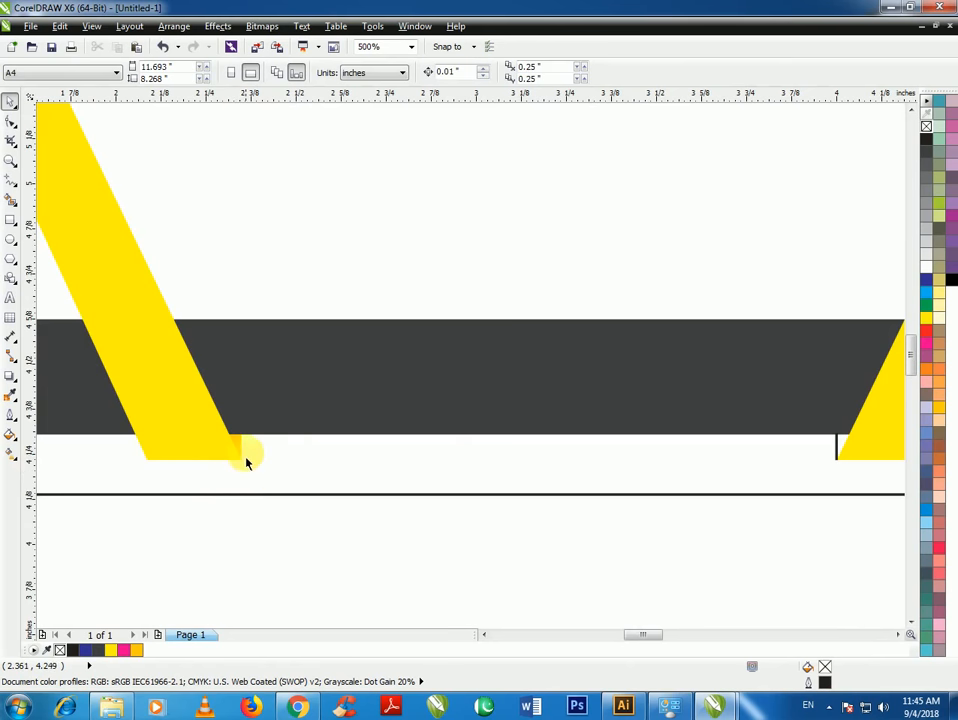
Copy the orange fold triangle over to the right ribbon's inner bottom corner
drag(240, 452, 762, 450)
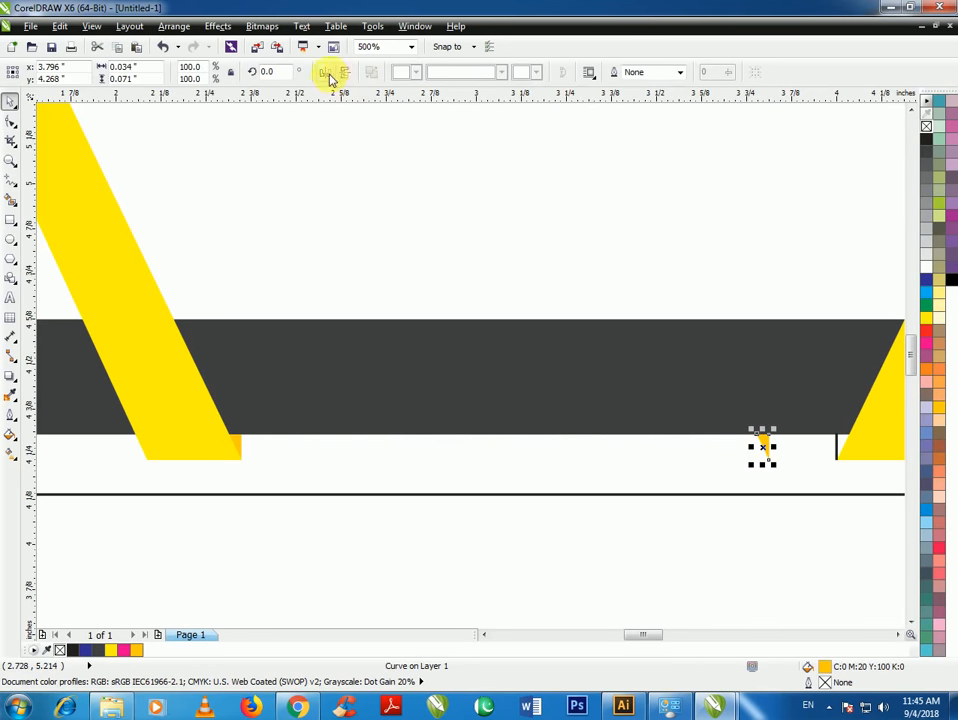
click(805, 537)
scroll(868, 470, up, 3)
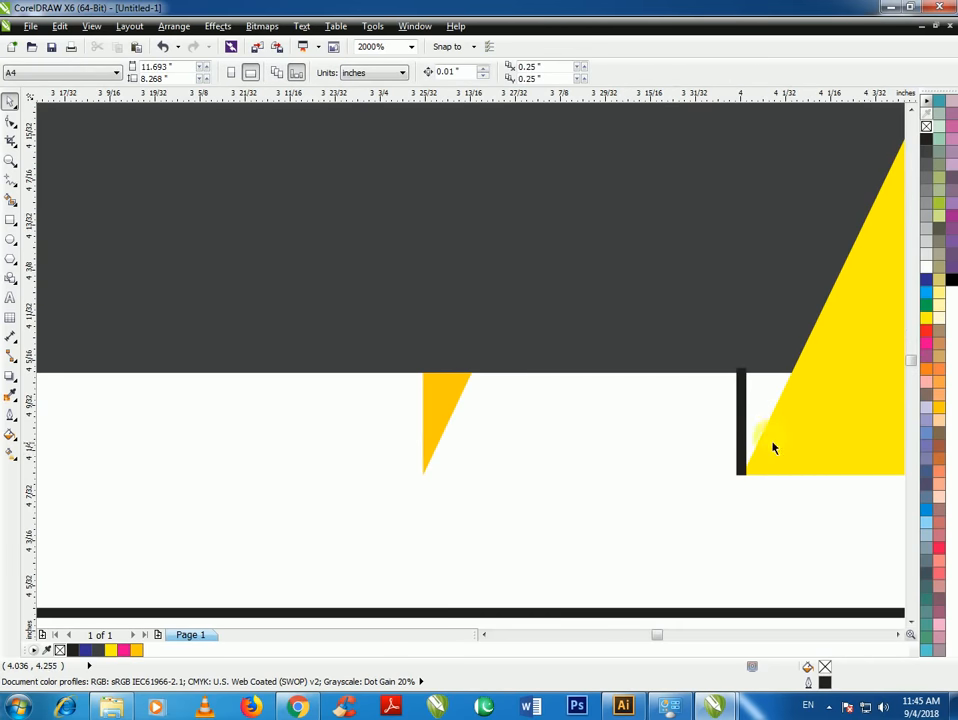
drag(443, 408, 768, 406)
scroll(820, 395, up, 3)
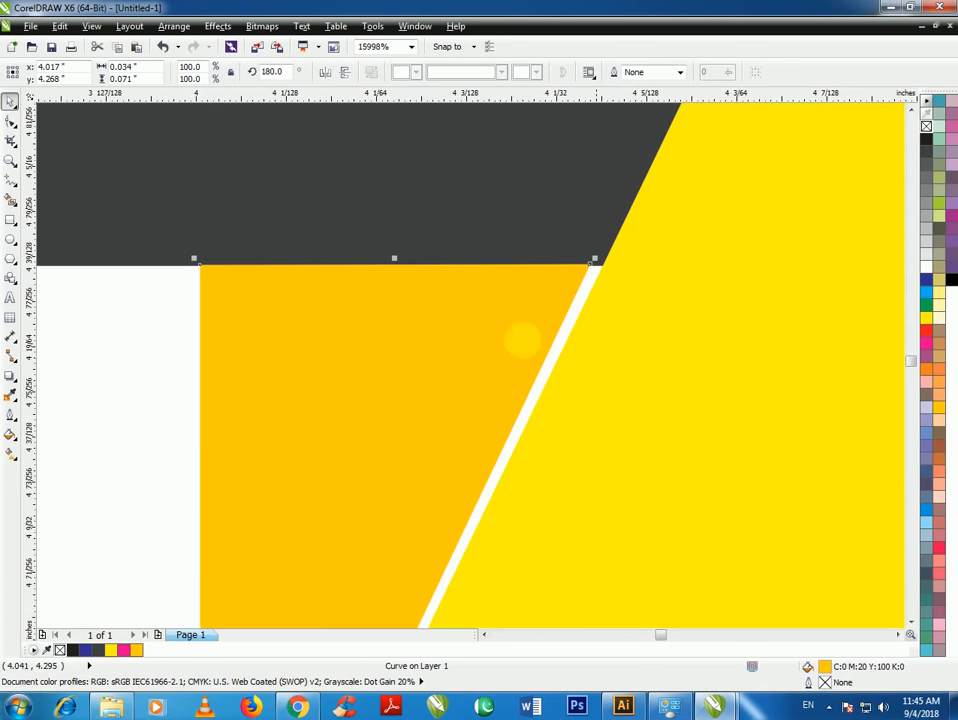
Move the copied triangle's nodes onto the right ribbon's edge to close the white gap
click(11, 122)
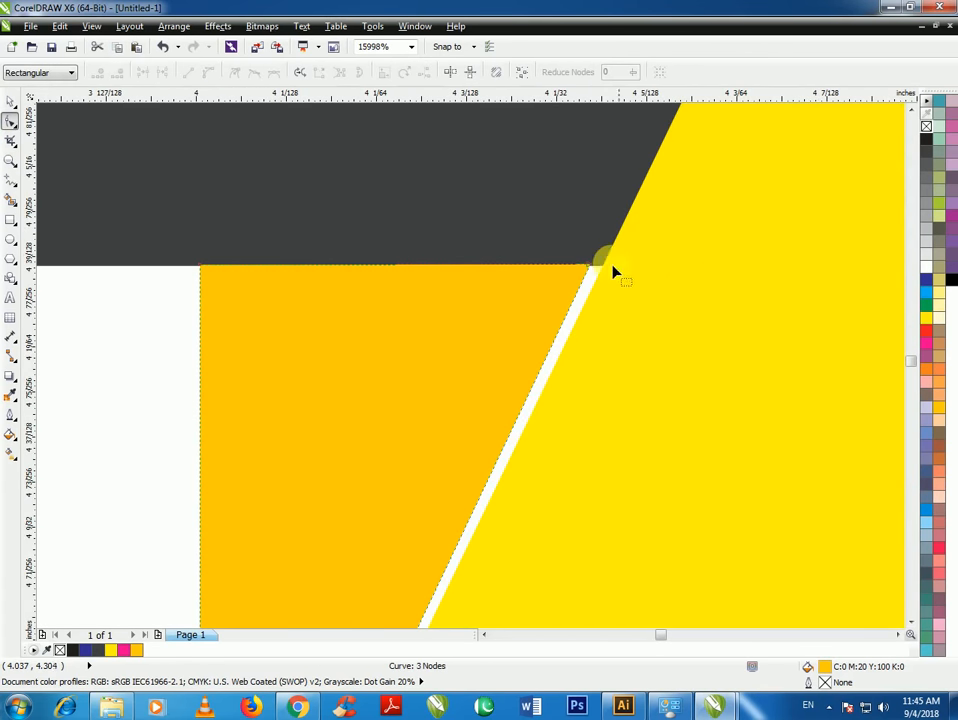
drag(588, 264, 606, 271)
scroll(493, 285, down, 1)
scroll(400, 453, down, 1)
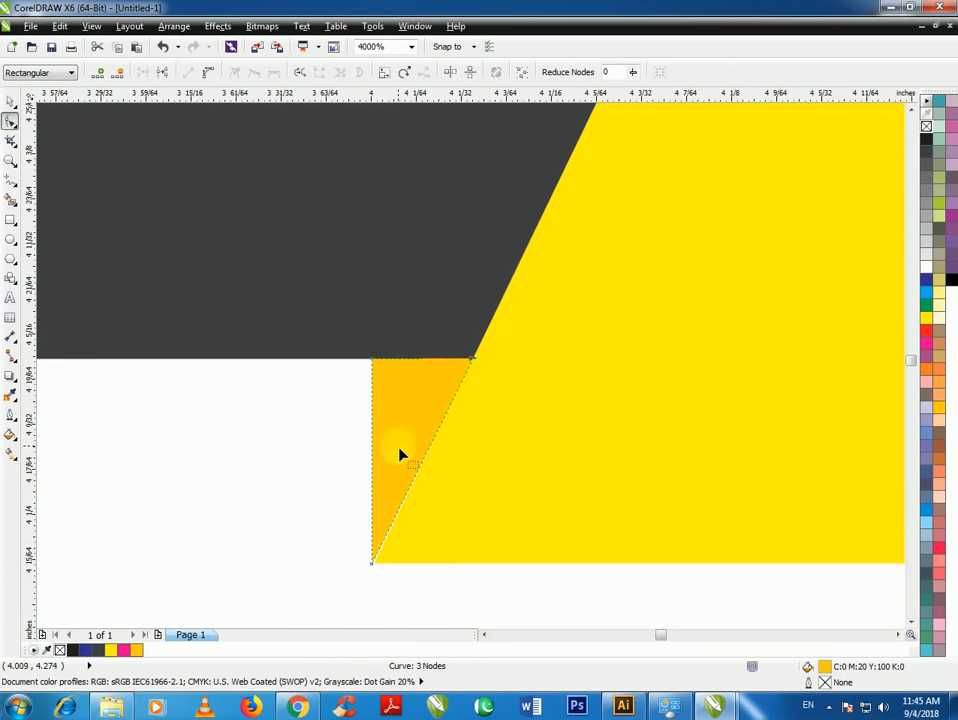
scroll(372, 585, up, 2)
drag(375, 478, 393, 476)
scroll(399, 481, up, 2)
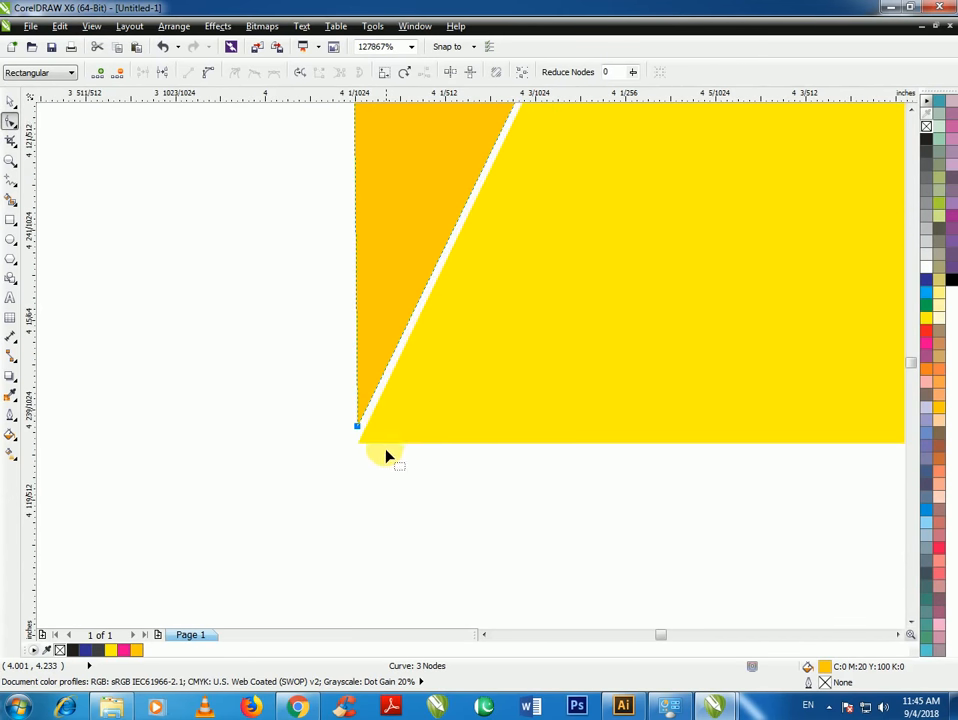
drag(362, 432, 364, 433)
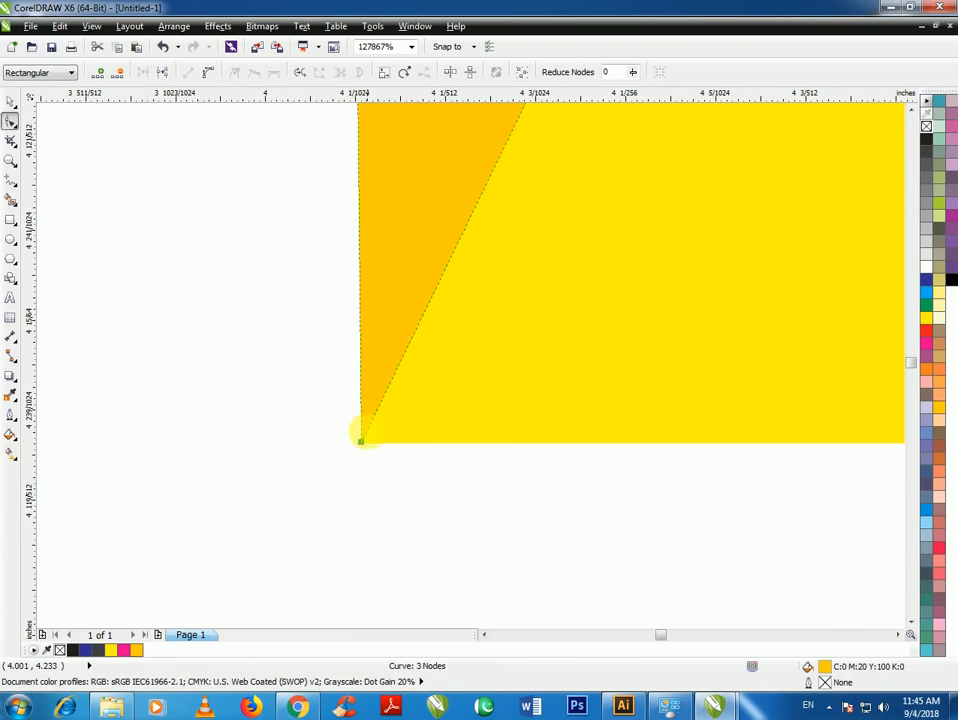
scroll(372, 392, down, 1)
scroll(385, 362, down, 10)
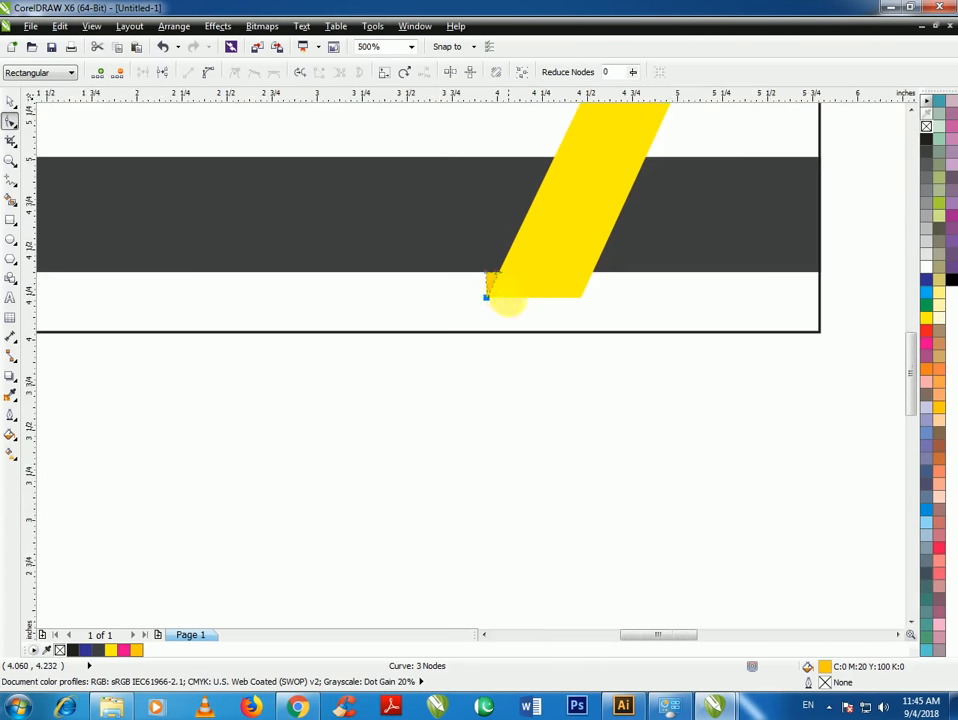
scroll(520, 293, up, 1)
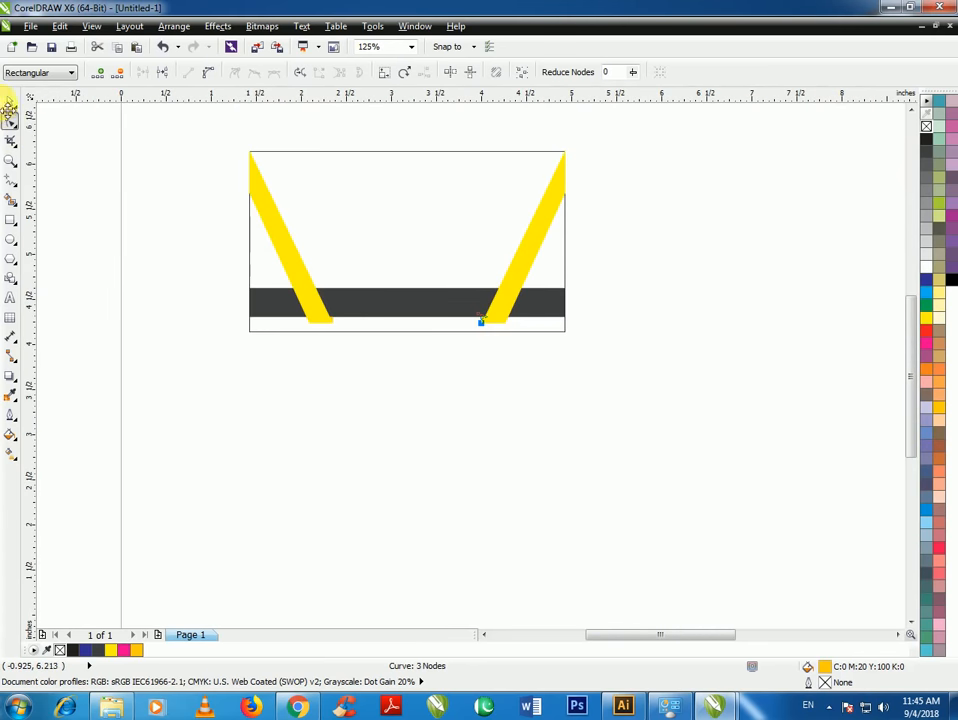
Draw a polygon on the card and set it to 6 sides
click(9, 106)
click(53, 167)
scroll(556, 273, down, 1)
scroll(502, 216, up, 2)
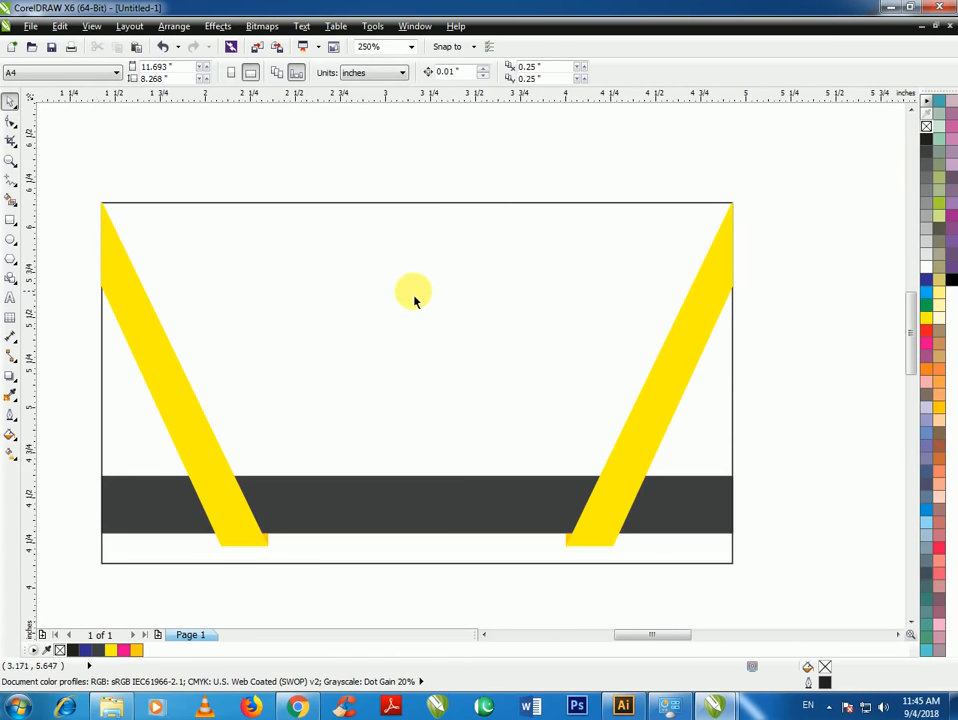
click(10, 258)
drag(336, 258, 432, 353)
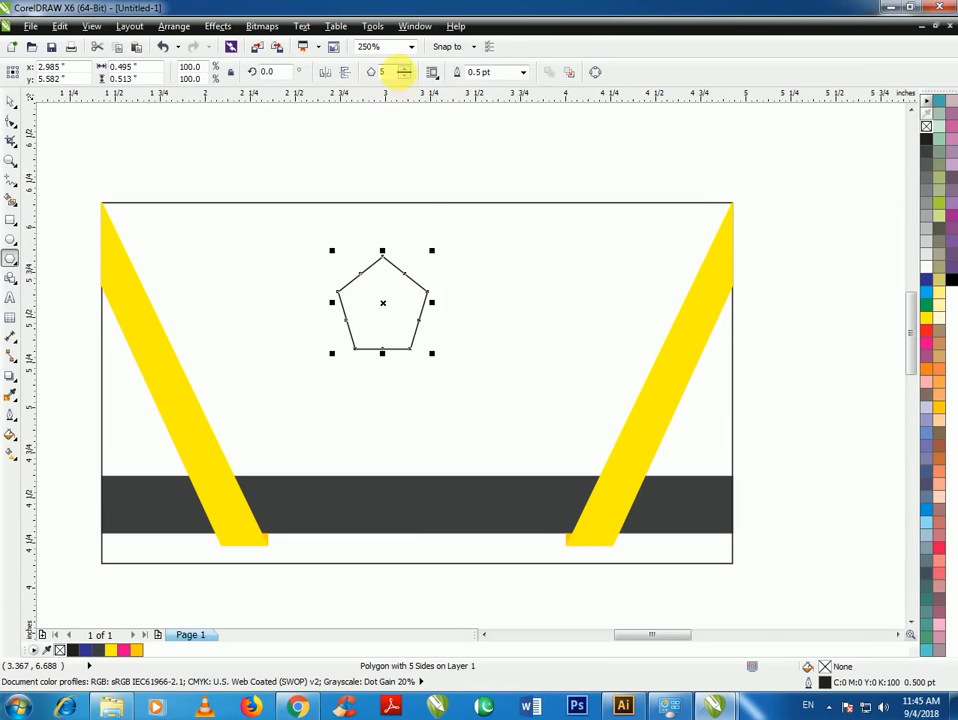
click(403, 68)
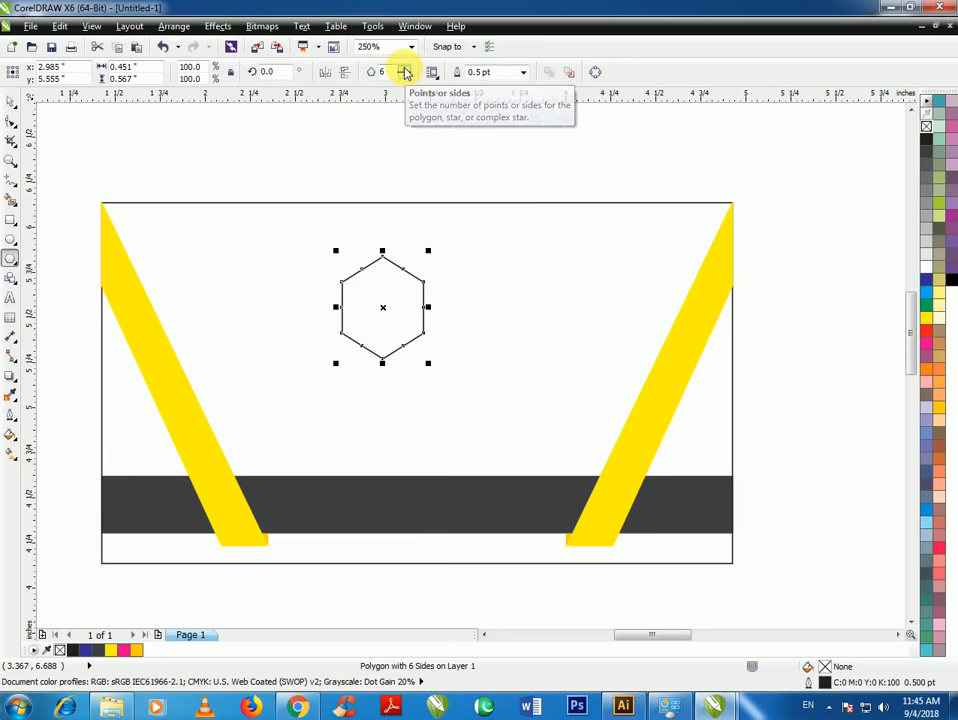
Place a 57.4% scaled copy inside the hexagon and nudge both slightly right
click(10, 101)
click(154, 135)
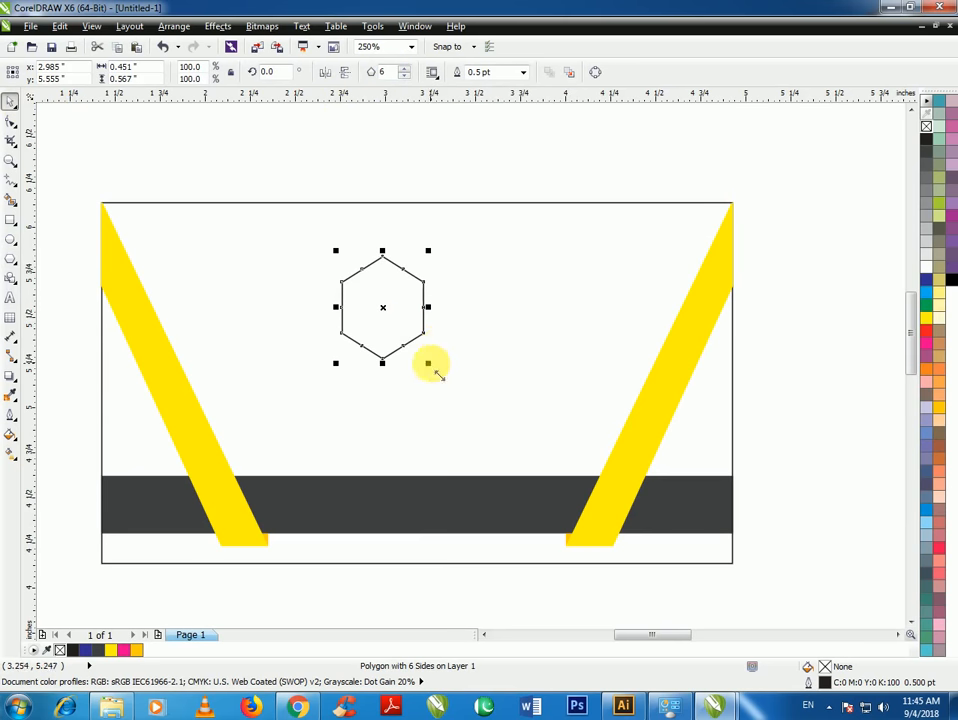
drag(421, 360, 415, 345)
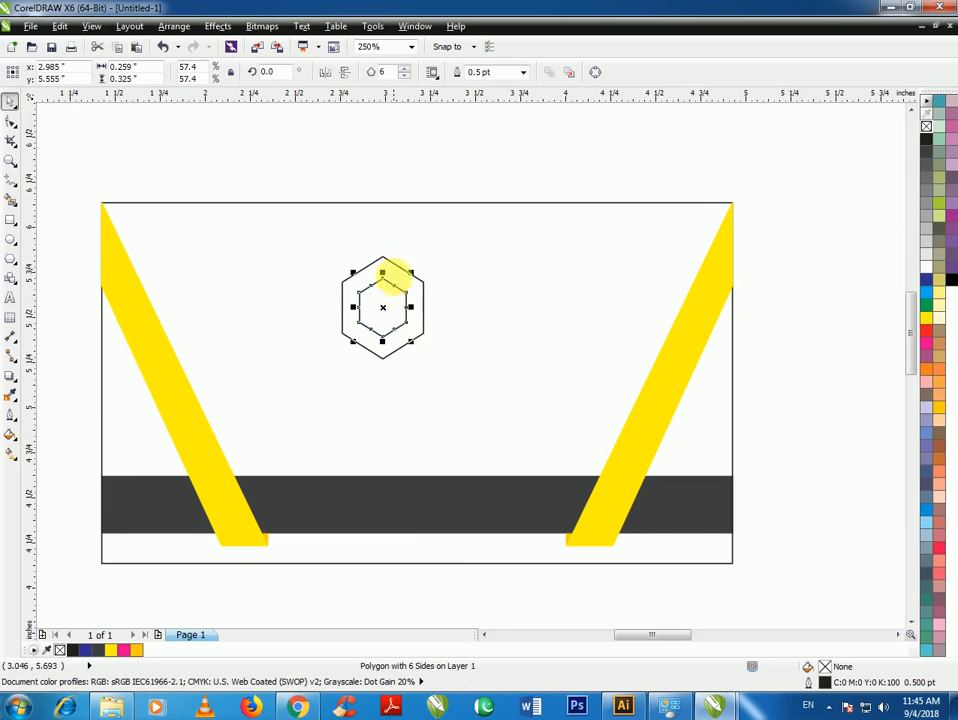
click(380, 181)
click(393, 308)
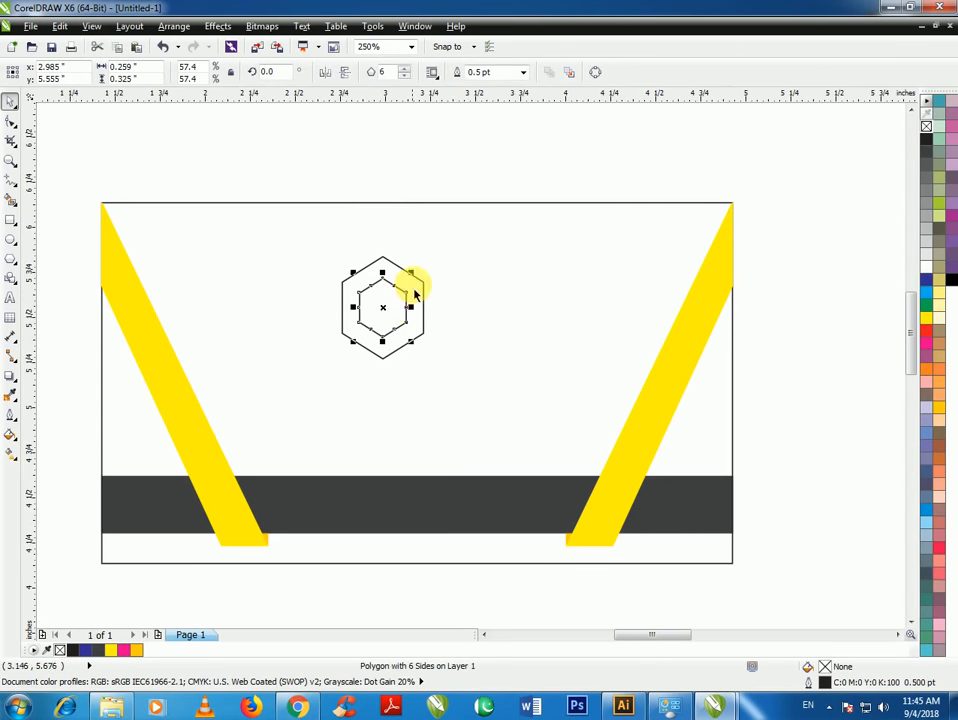
shift+click(411, 294)
drag(392, 309, 415, 309)
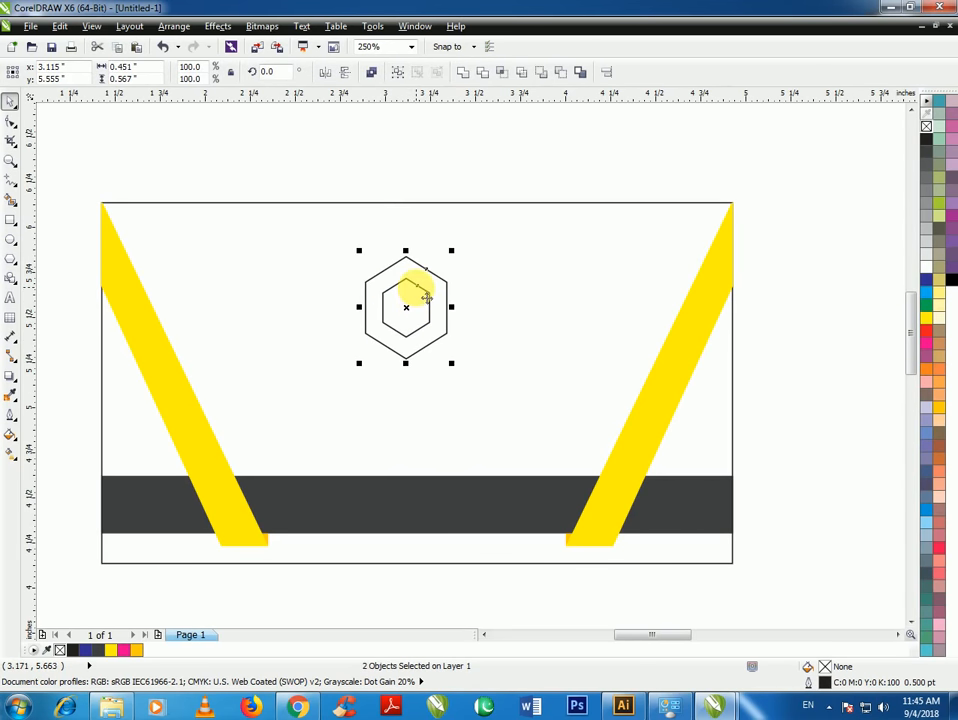
click(436, 258)
Fill the inner hexagon Deep Yellow and the outer hexagon Yellow
click(425, 313)
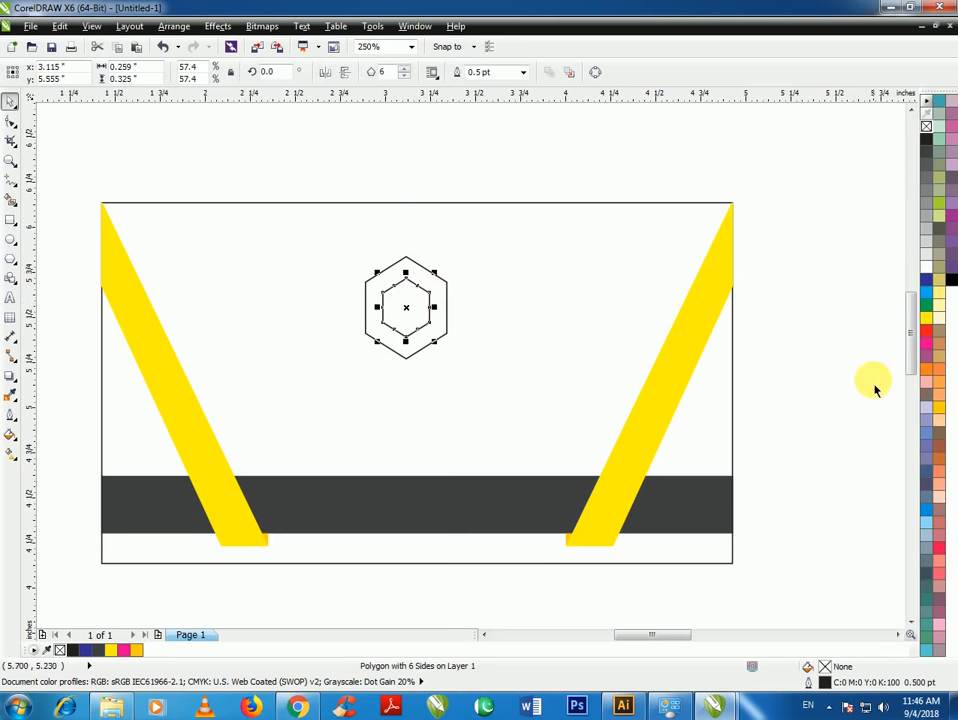
click(136, 651)
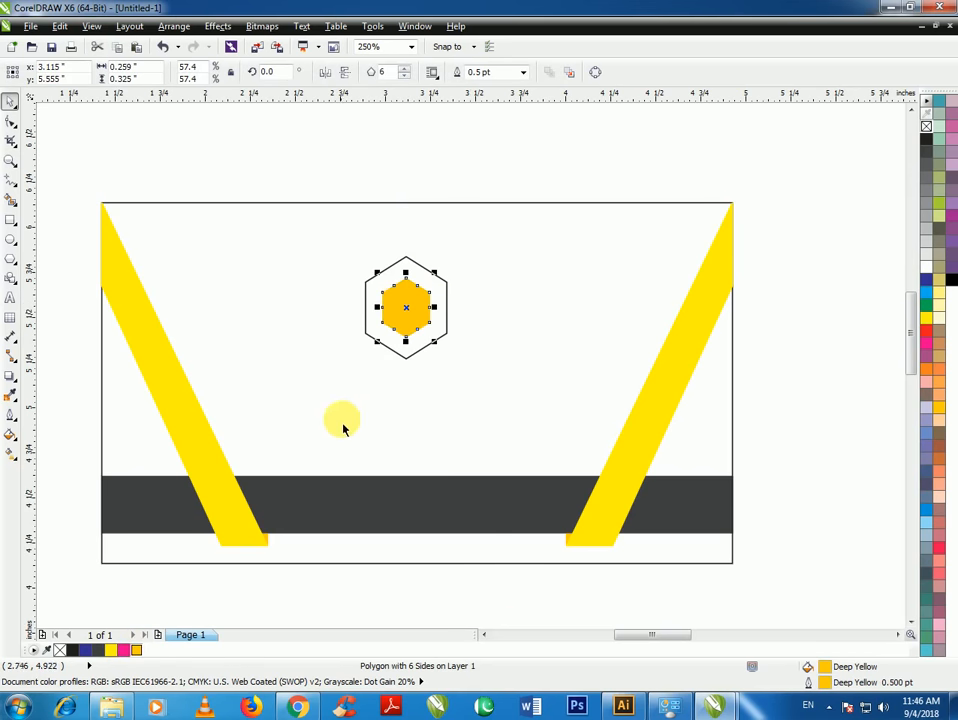
click(400, 360)
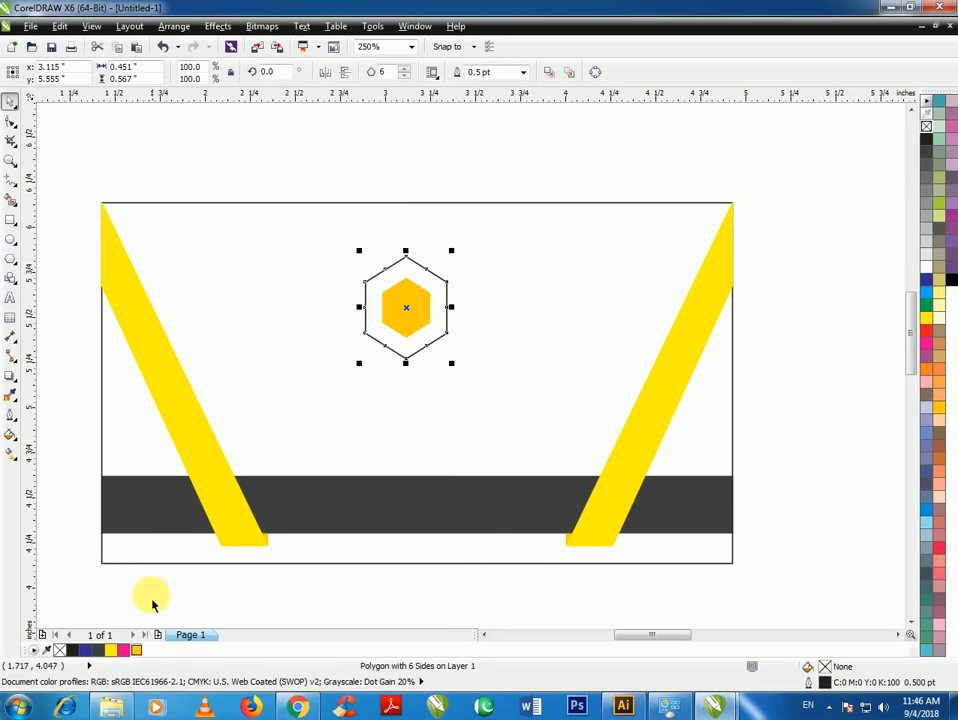
click(111, 651)
Group the two hexagons, centre them on the card, and move the emblem up
click(298, 187)
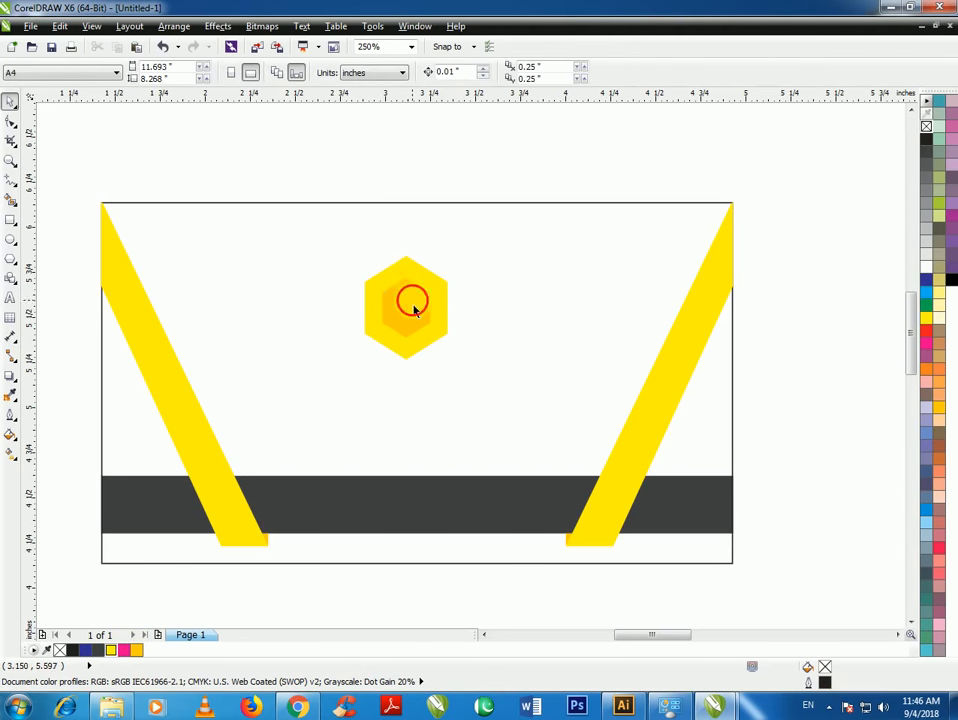
click(414, 308)
shift+click(418, 262)
key(ctrl+g)
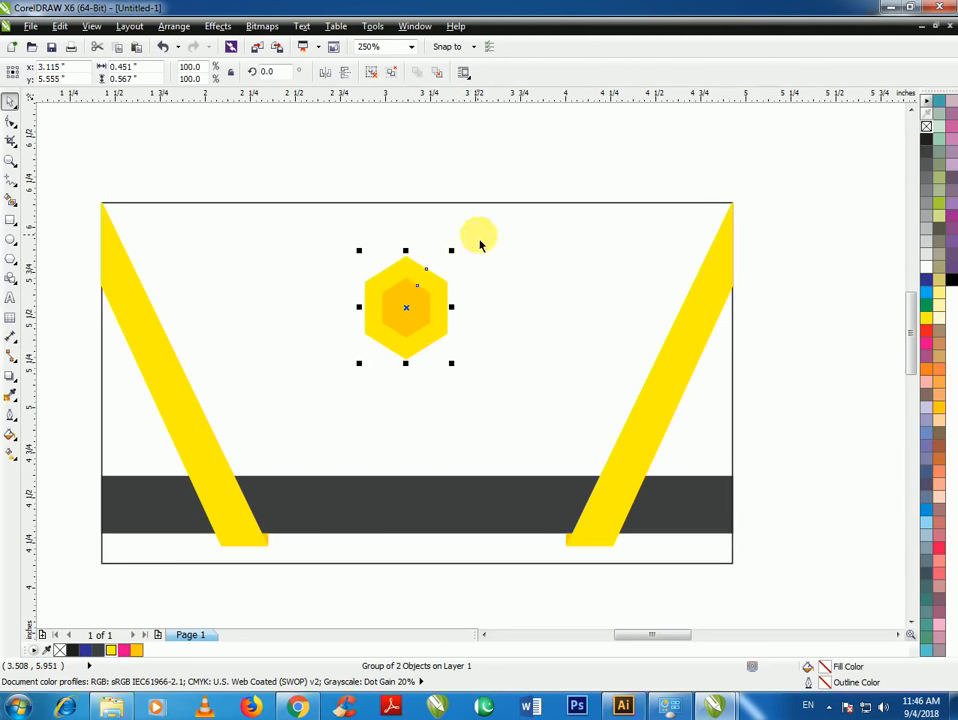
shift+click(481, 244)
key(c)
key(e)
drag(413, 385, 415, 323)
click(405, 183)
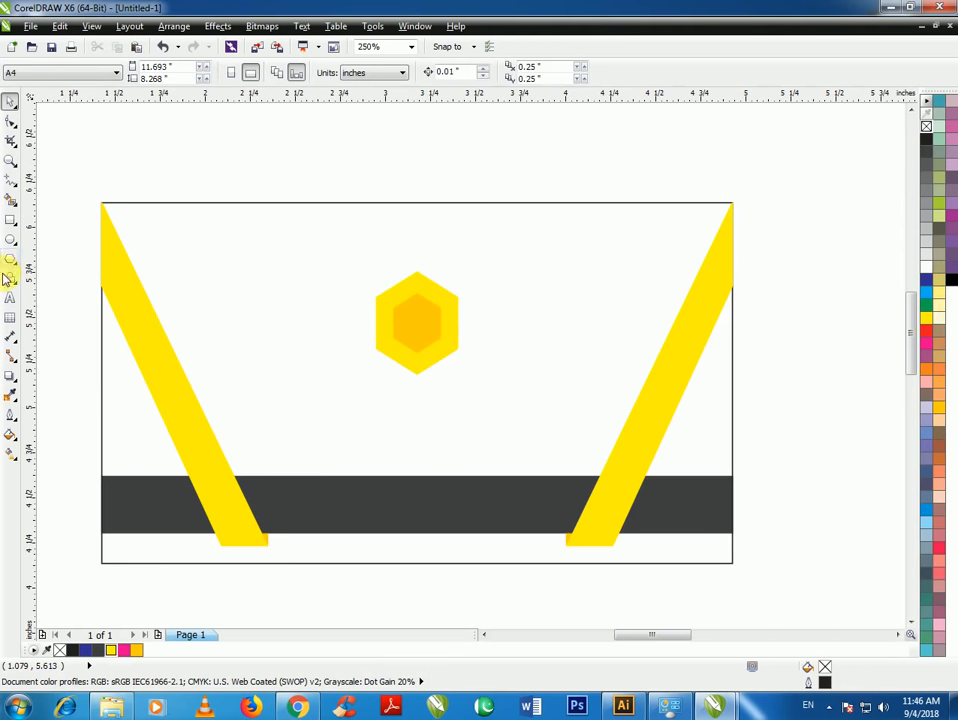
Add 'LOGO' text below the hexagon in 12 pt Times New Roman
click(11, 297)
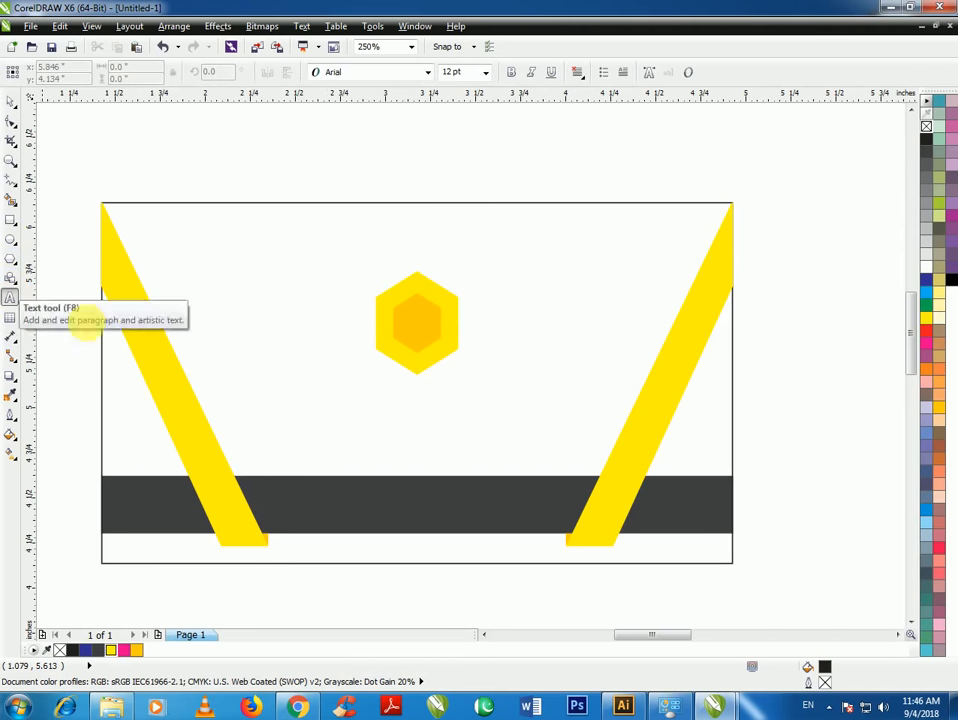
click(348, 441)
text(LO)
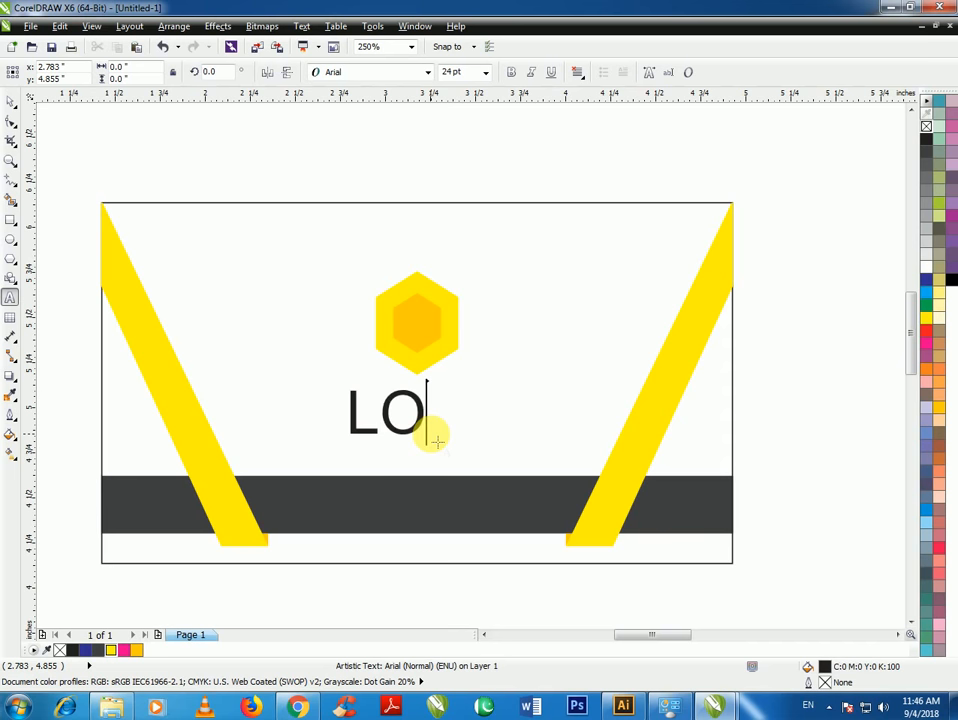
text(GO)
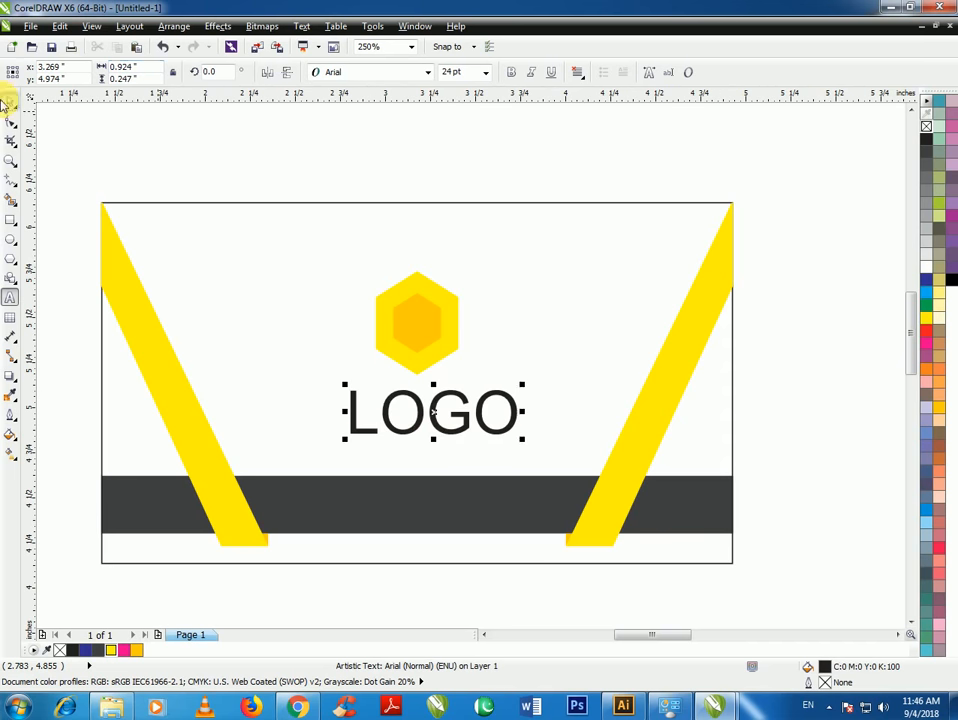
click(9, 102)
click(486, 74)
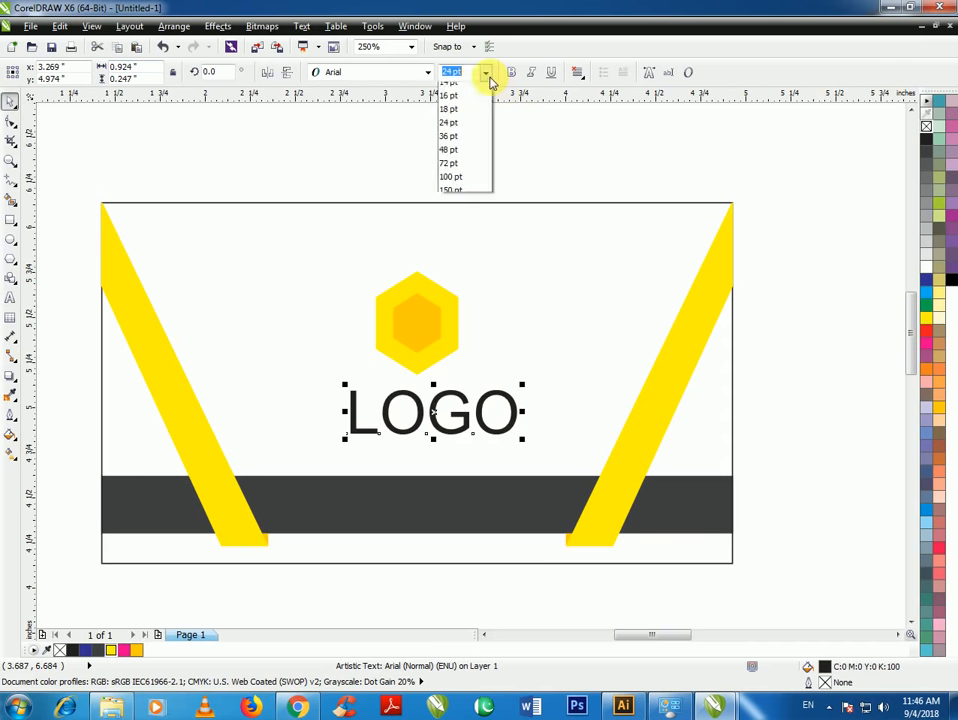
click(485, 171)
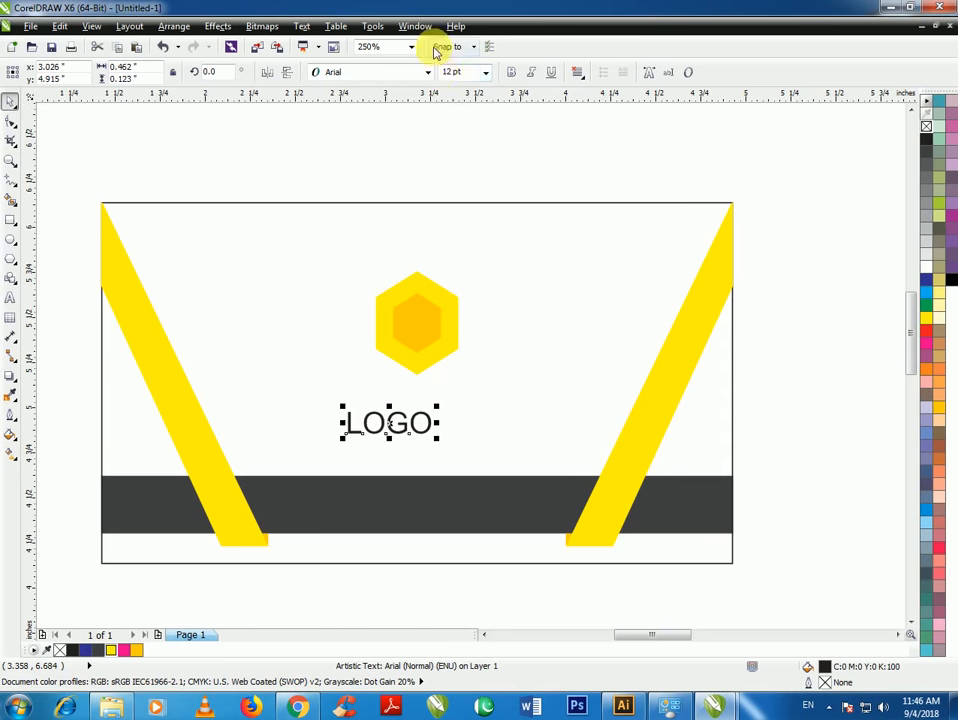
click(393, 427)
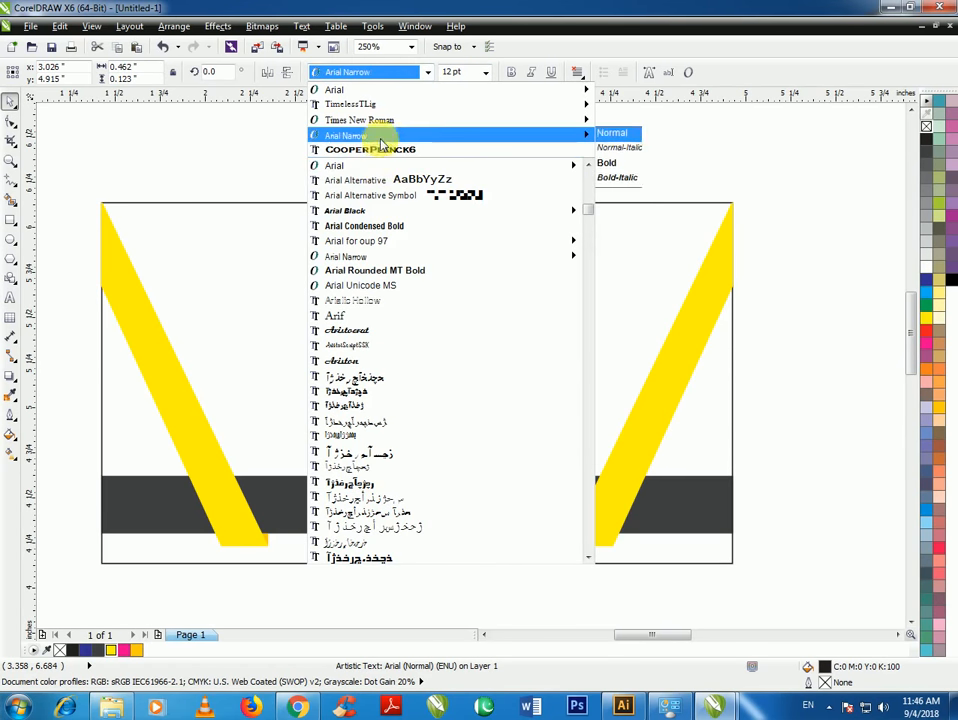
click(386, 124)
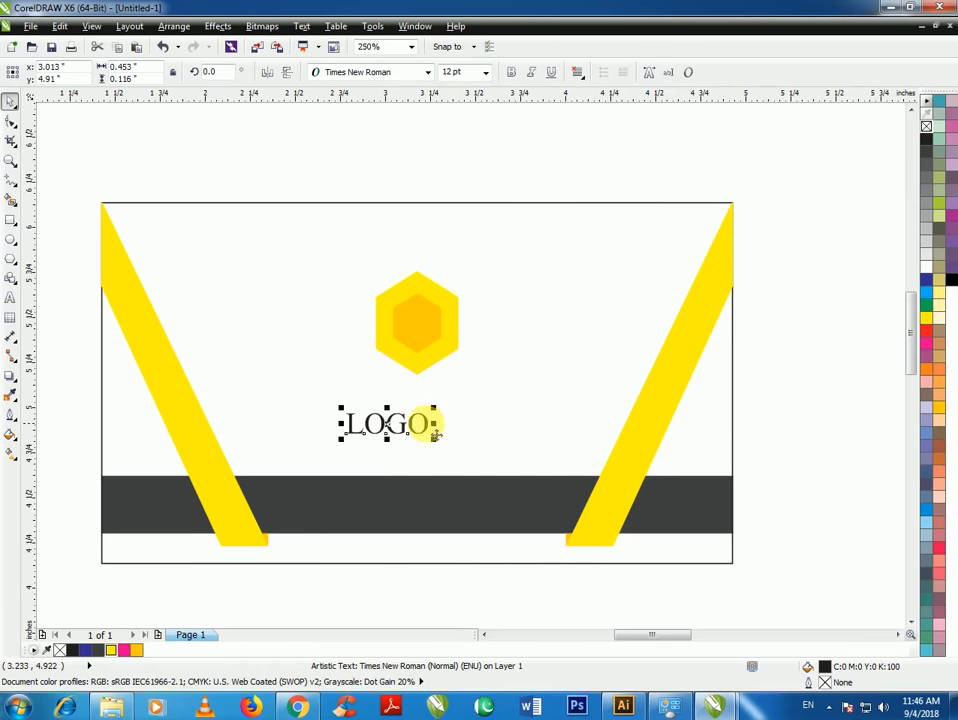
Duplicate LOGO, retype the copy as the company name line, and centre it under LOGO
mouse_move(433, 430)
mouse_down()
mouse_move(463, 408)
mouse_move(432, 427)
mouse_up()
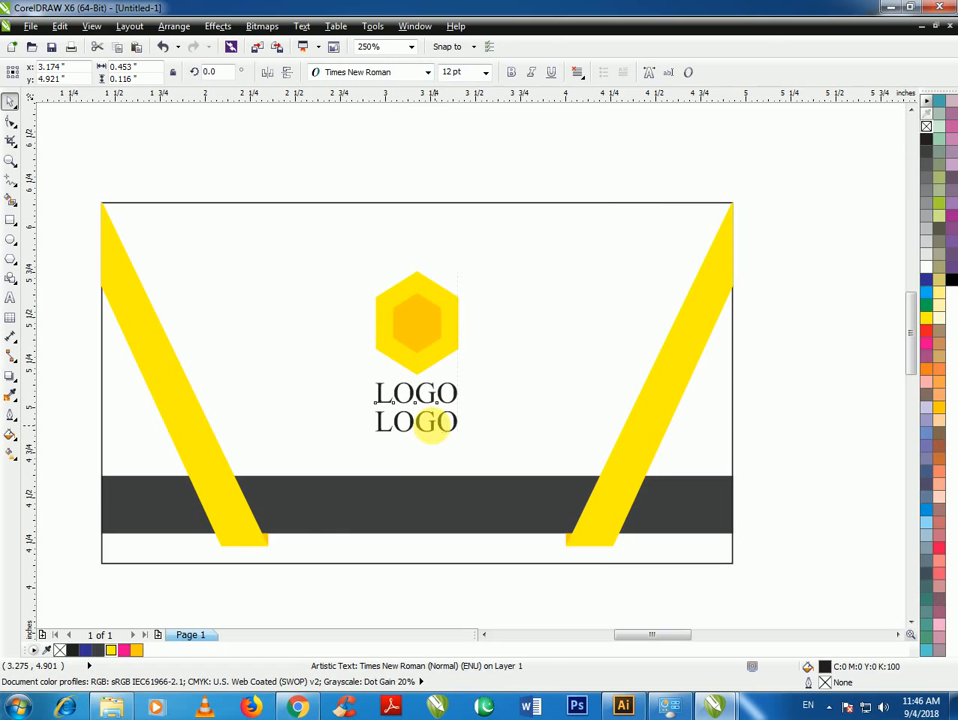
double_click(436, 425)
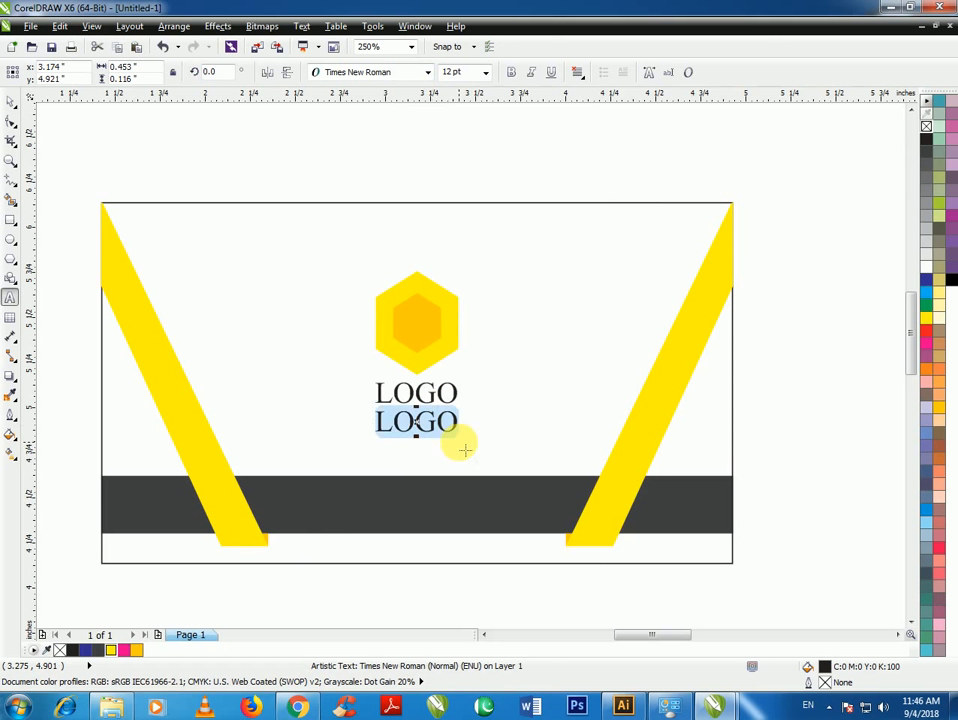
text(Your Company Name)
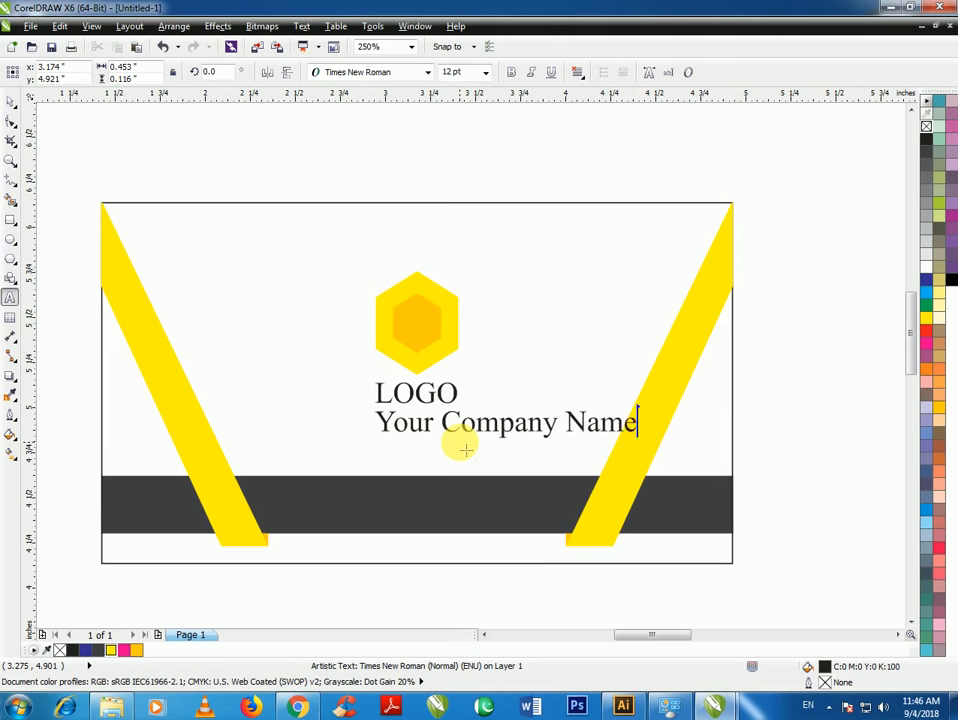
click(11, 101)
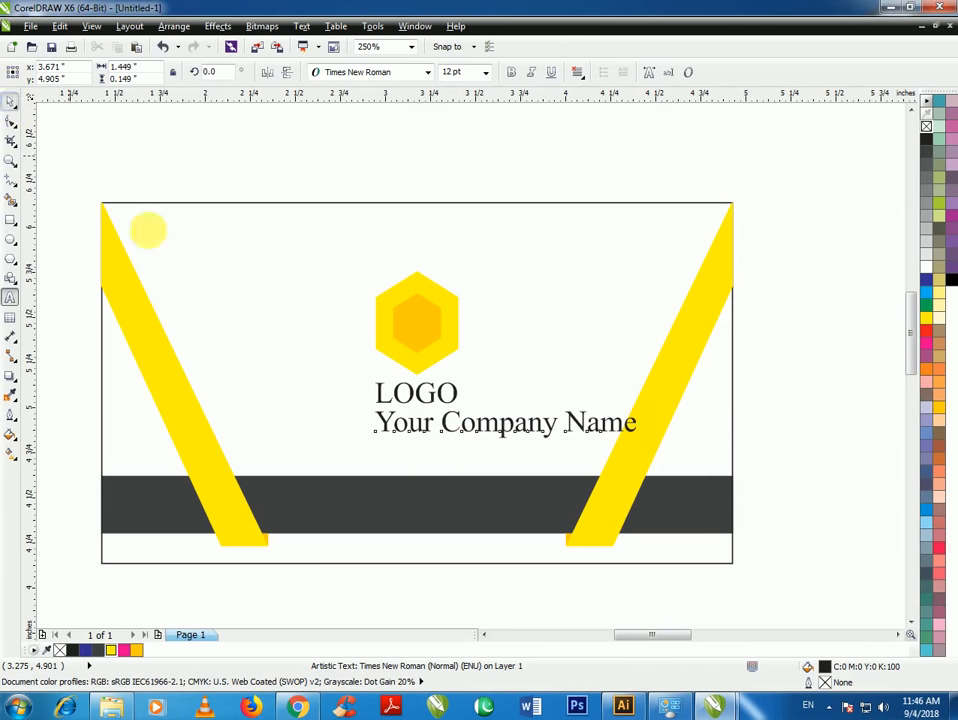
shift+click(424, 401)
key(c)
Group the hexagon emblem, LOGO and company name into one logo
click(421, 130)
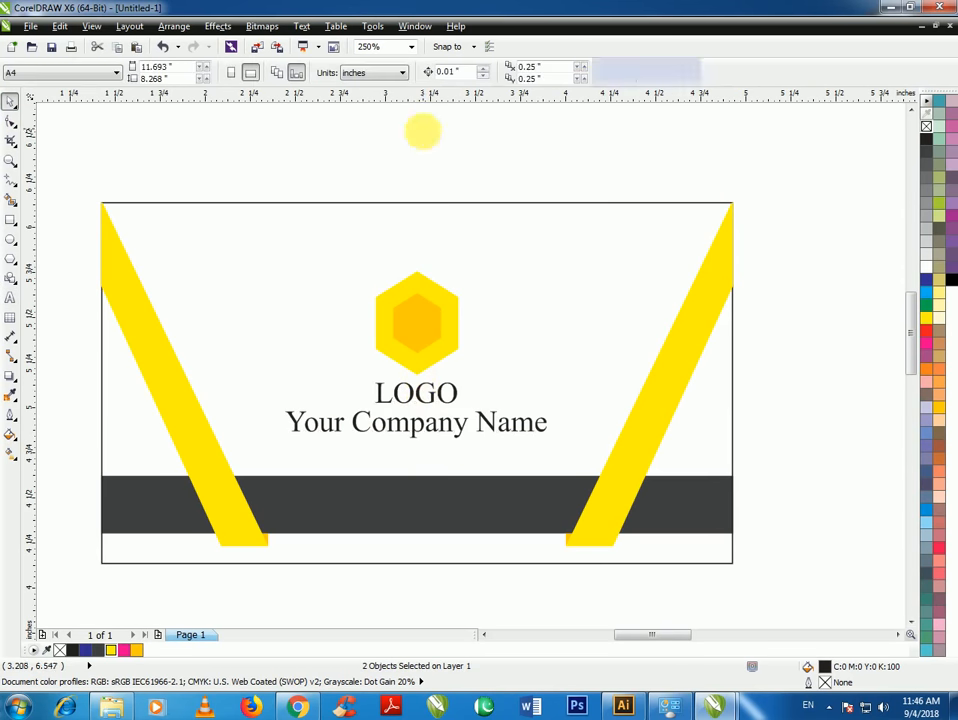
drag(176, 160, 578, 455)
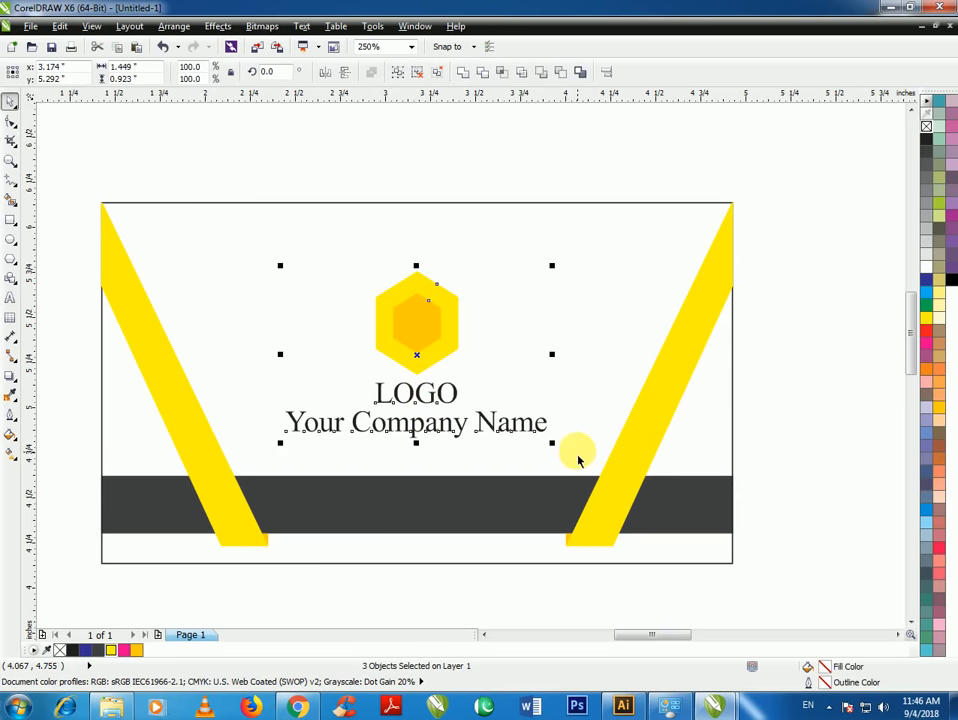
key(ctrl+g)
shift+click(483, 236)
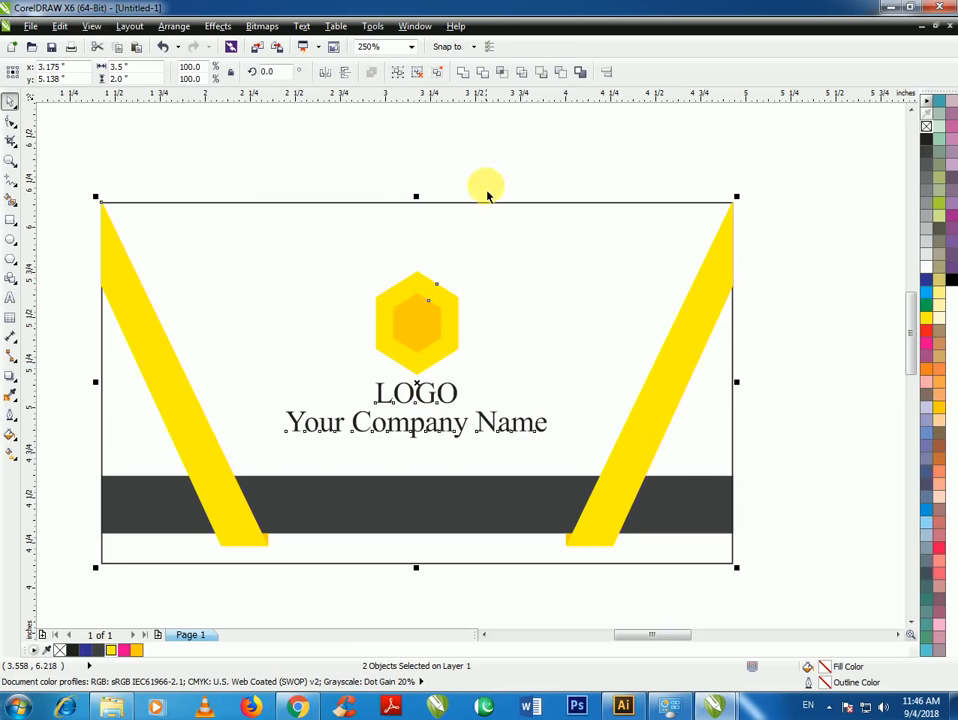
click(483, 160)
scroll(396, 421, down, 2)
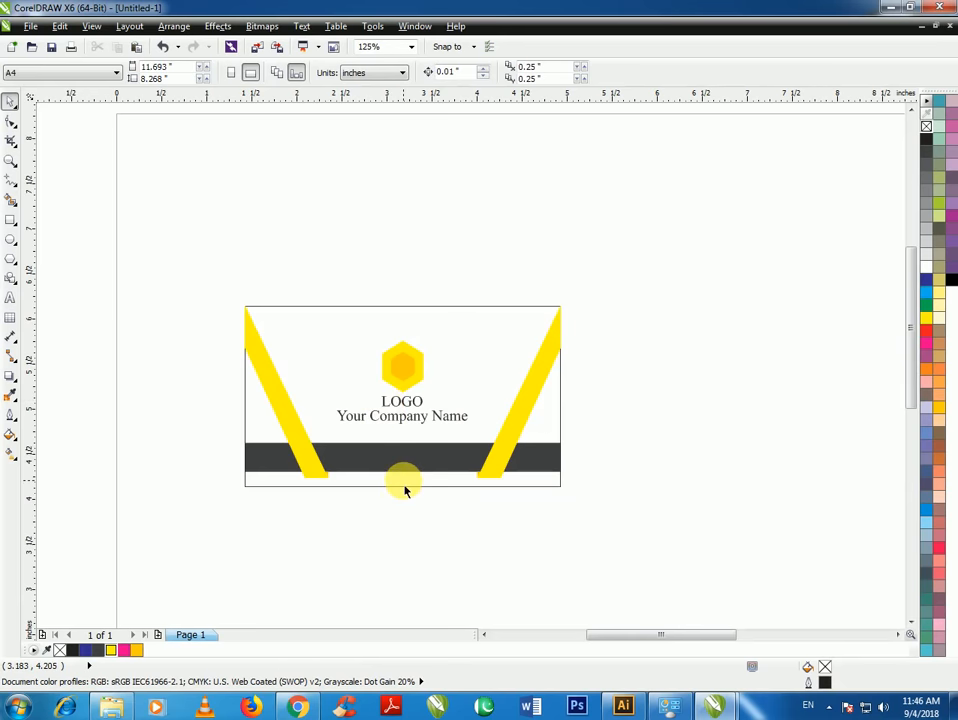
scroll(402, 488, up, 2)
Ungroup the logo and make 'Your Company Name' bold white, centred on the dark band
click(402, 367)
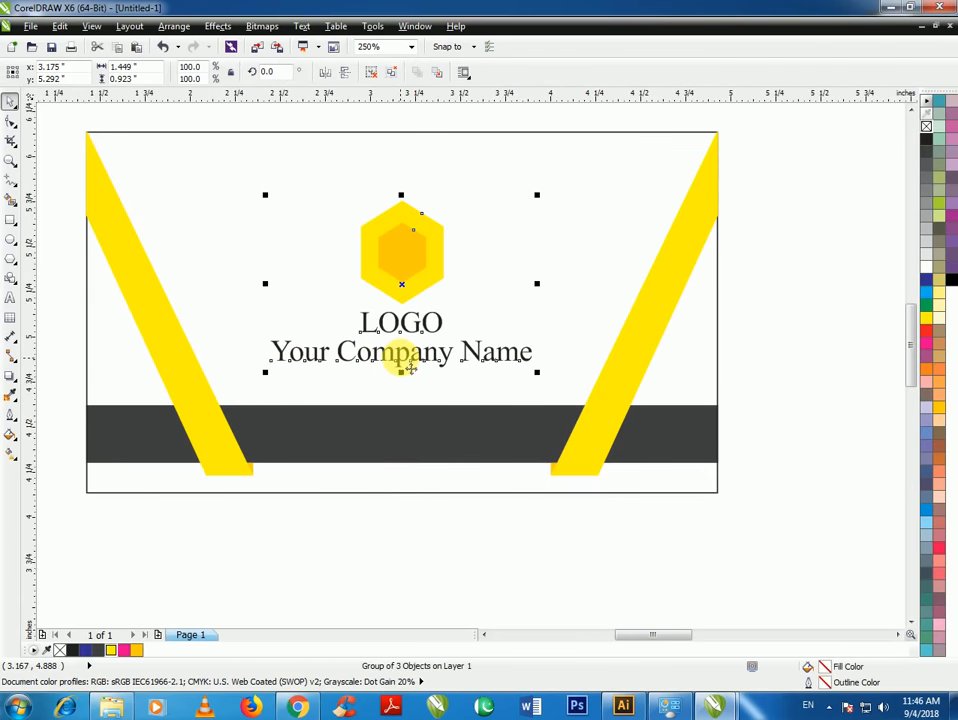
key(ctrl+u)
click(406, 582)
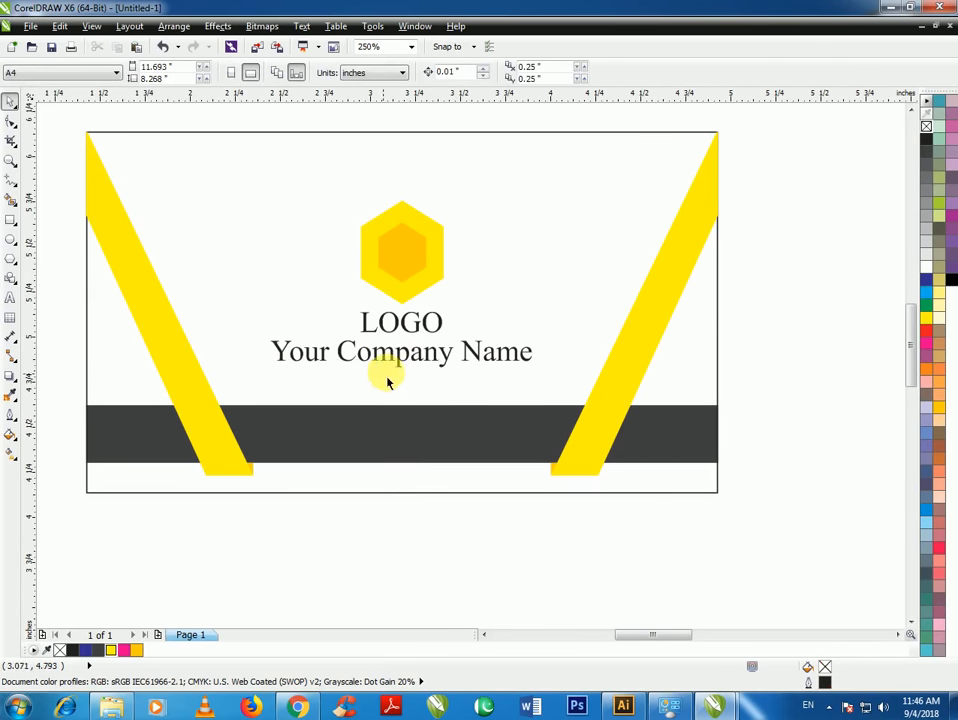
click(398, 365)
drag(398, 365, 401, 433)
click(939, 264)
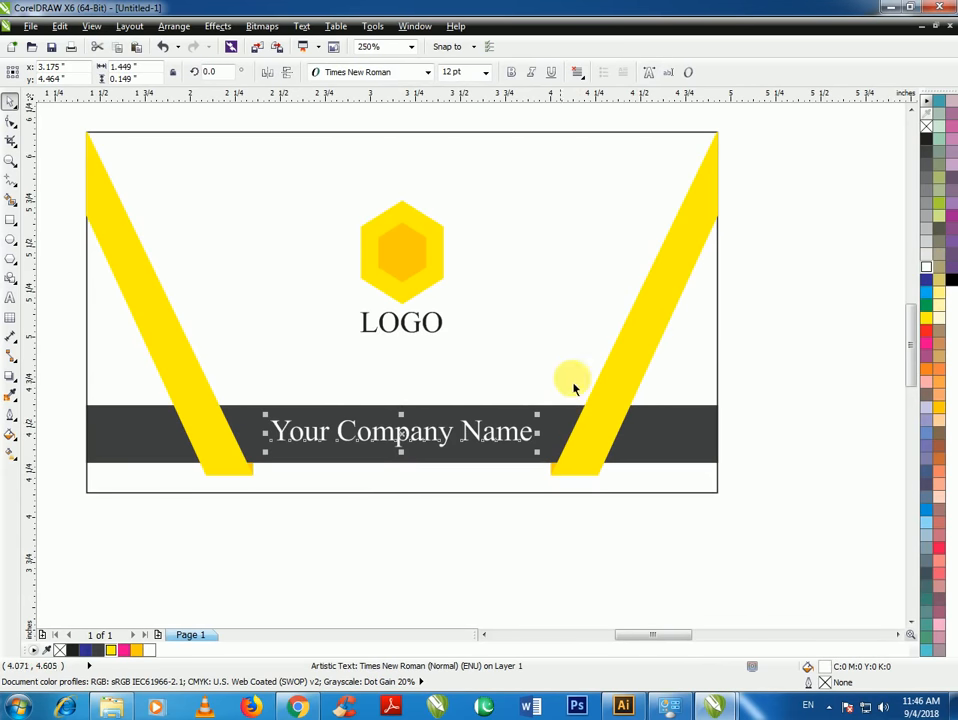
click(511, 74)
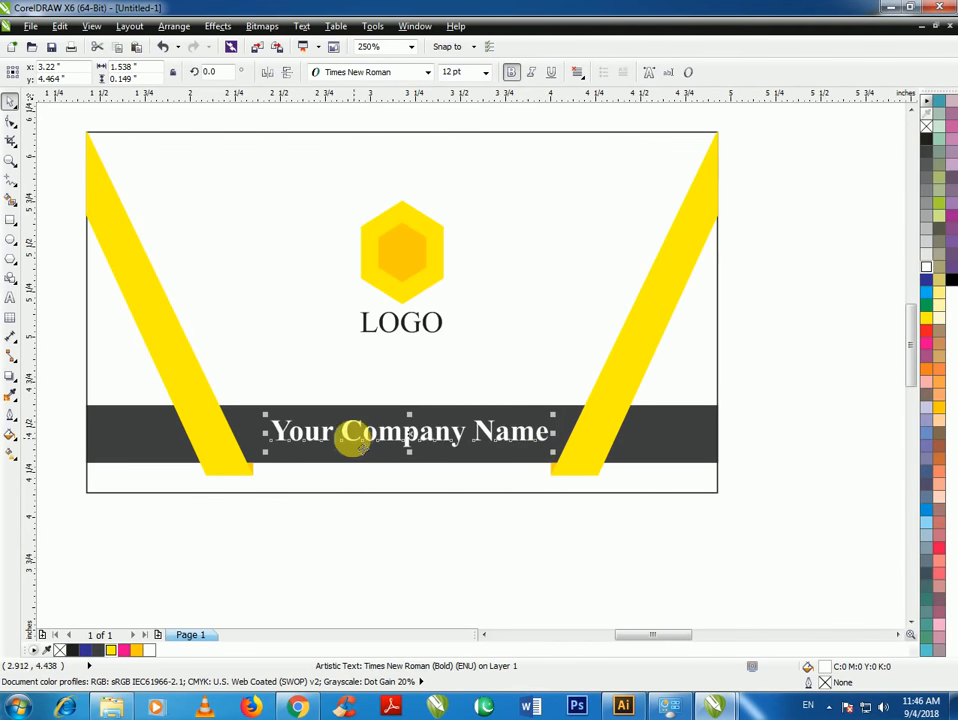
drag(413, 437, 405, 437)
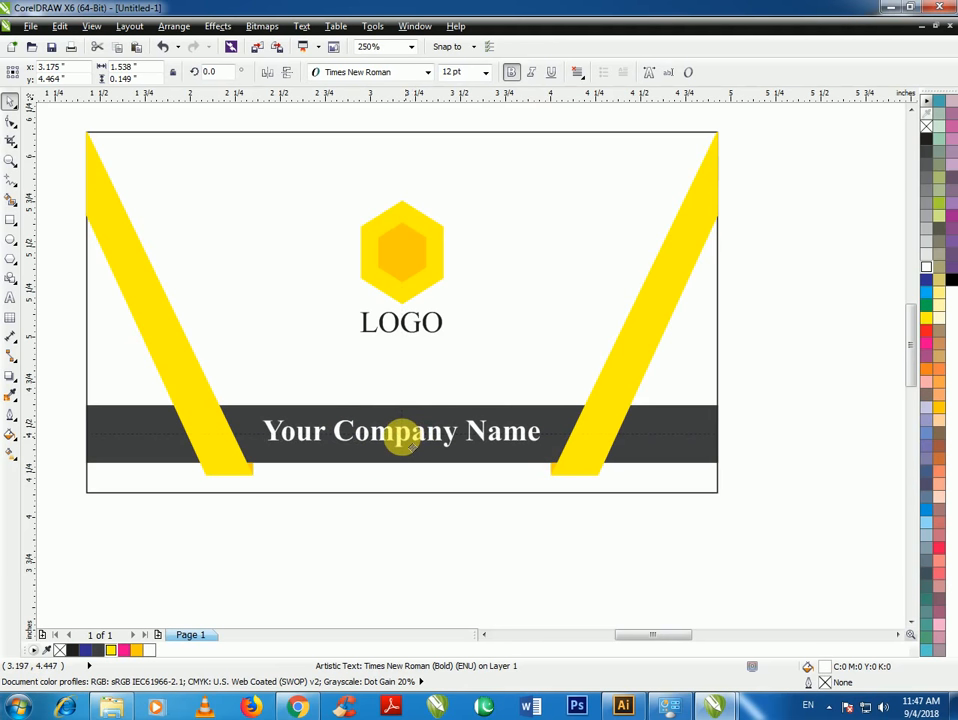
click(445, 528)
scroll(306, 418, down, 1)
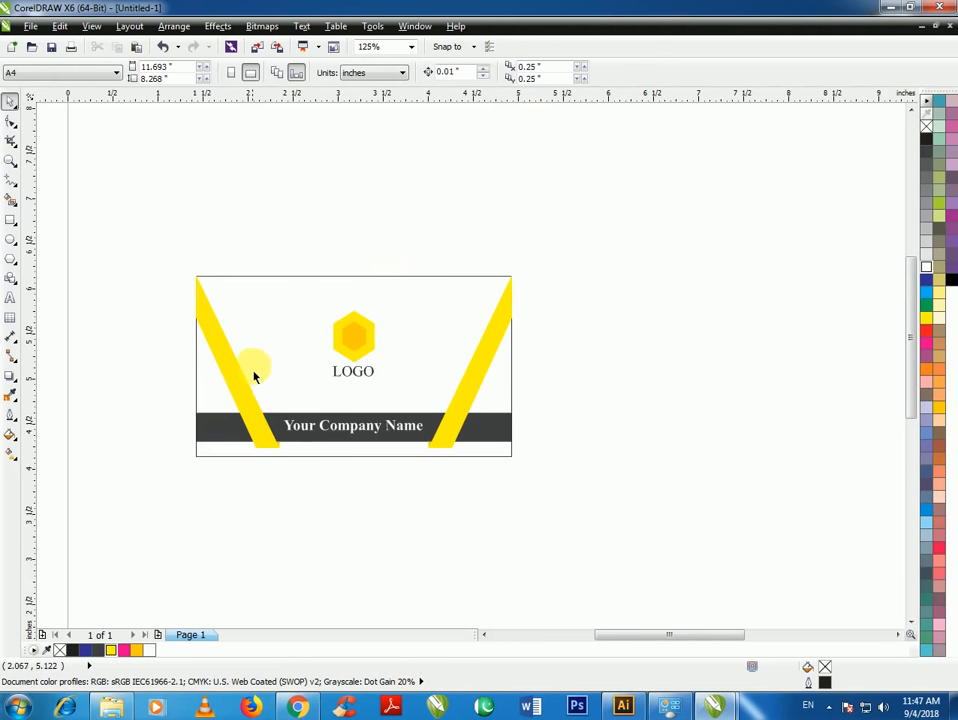
Try a 20% grey fill on the card background, then undo it
scroll(270, 370, down, 1)
scroll(320, 420, up, 1)
scroll(310, 390, down, 1)
scroll(384, 368, up, 1)
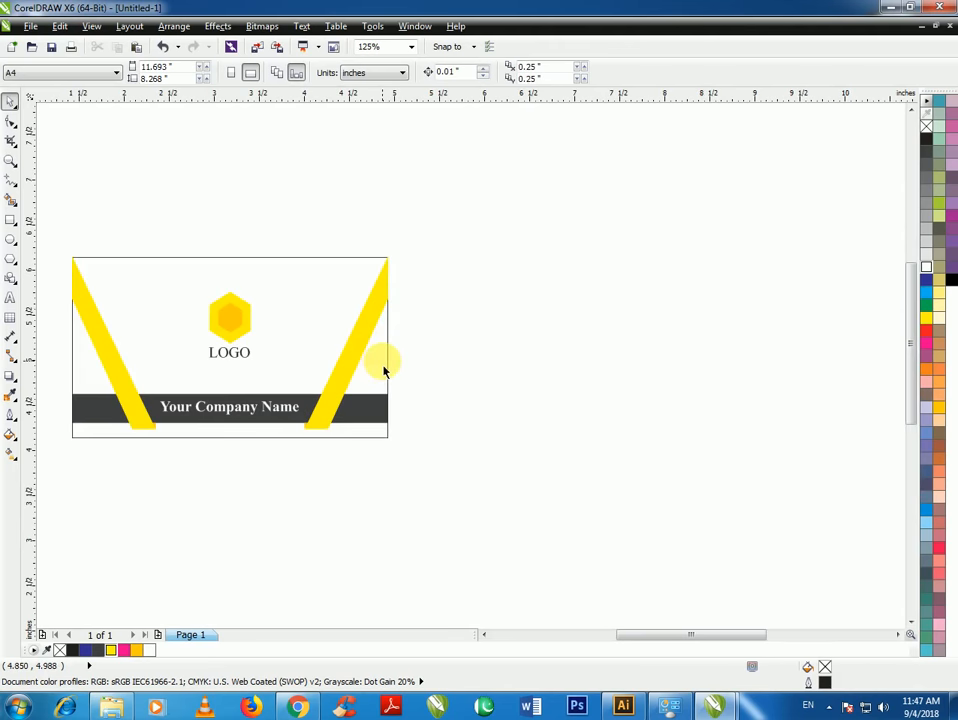
click(378, 310)
click(477, 336)
click(354, 294)
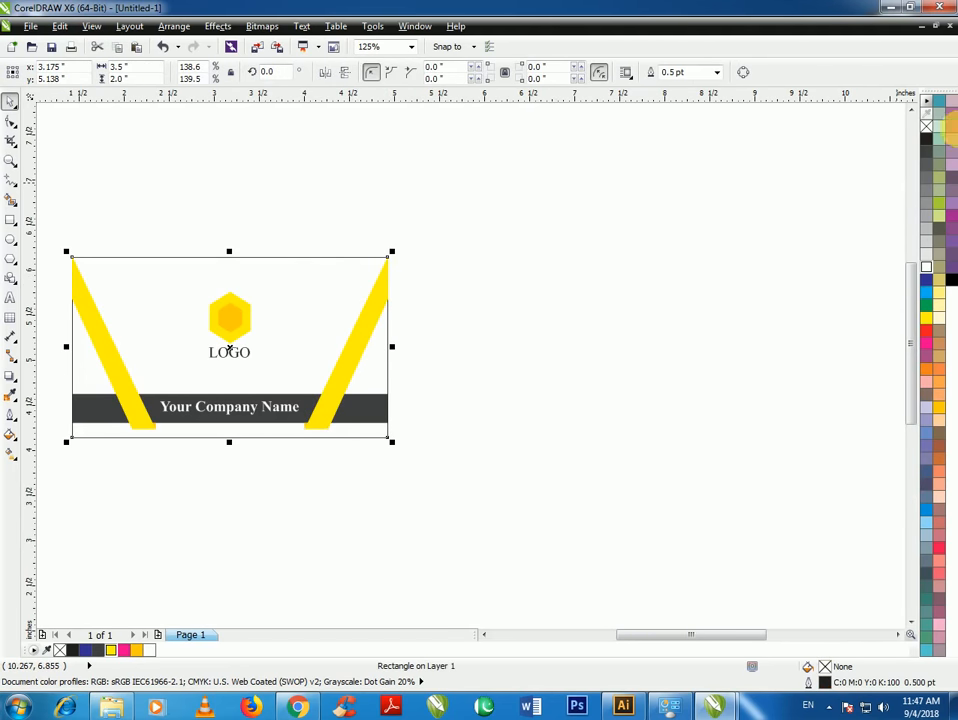
click(928, 248)
key(ctrl+z)
Refill the background 20% grey and send it behind the band and company name
click(612, 295)
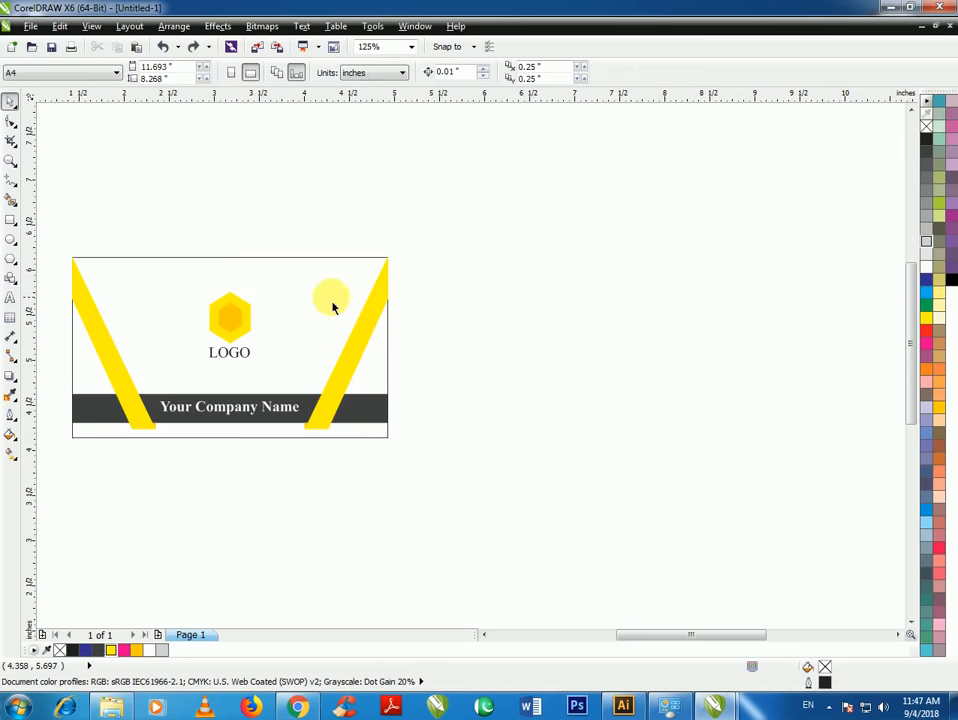
click(332, 303)
click(926, 246)
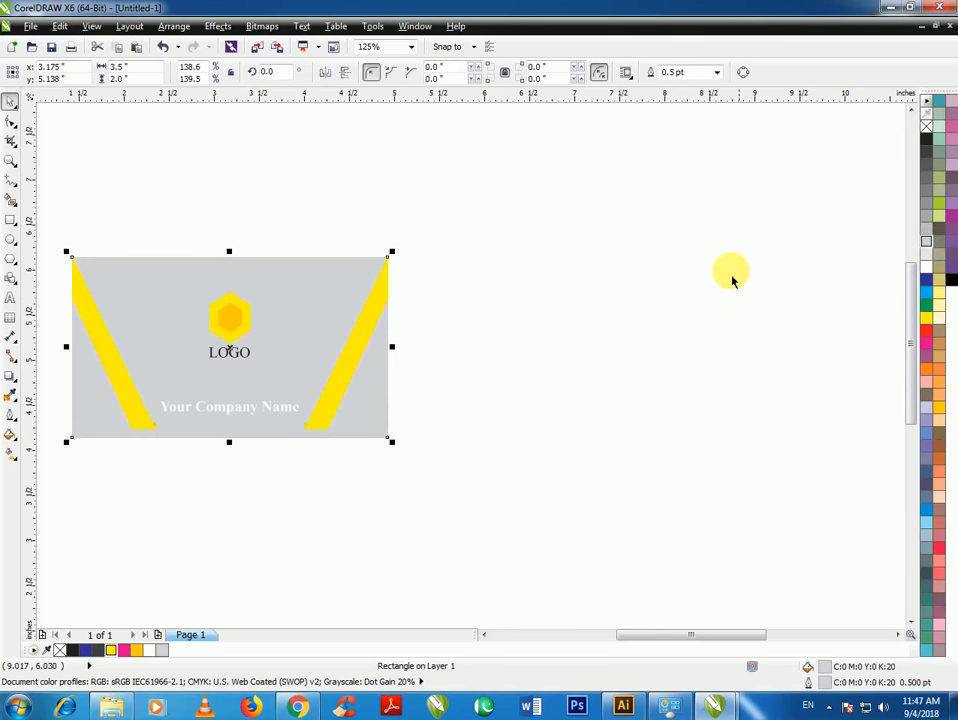
key(shift+Page_Down)
click(467, 352)
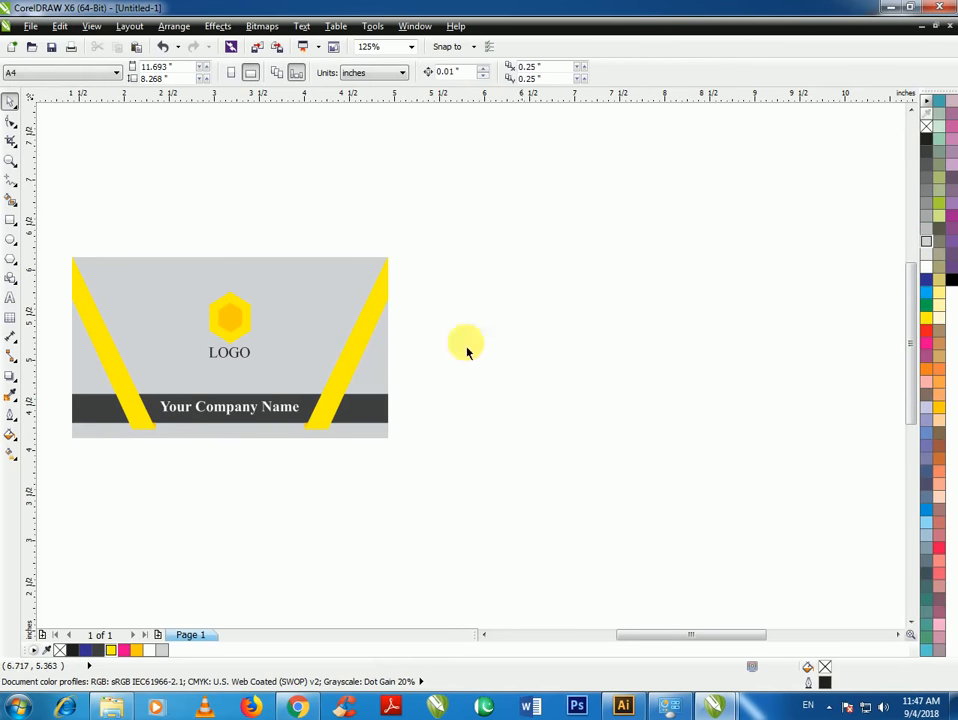
Settle on a white fill with black outline for the background, and copy the card rightward
click(313, 325)
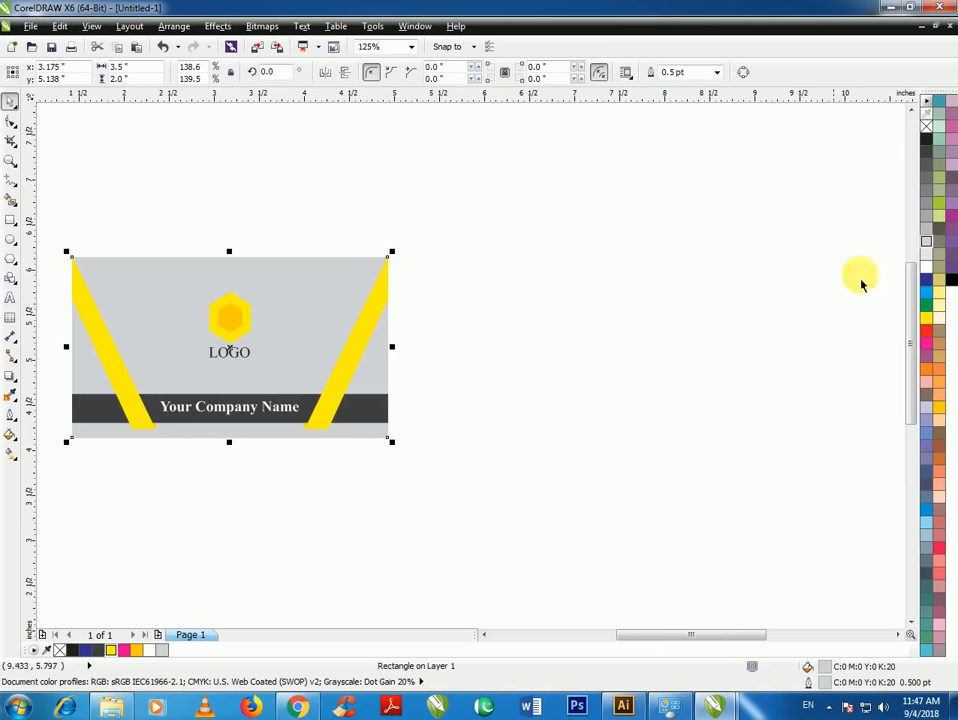
click(928, 297)
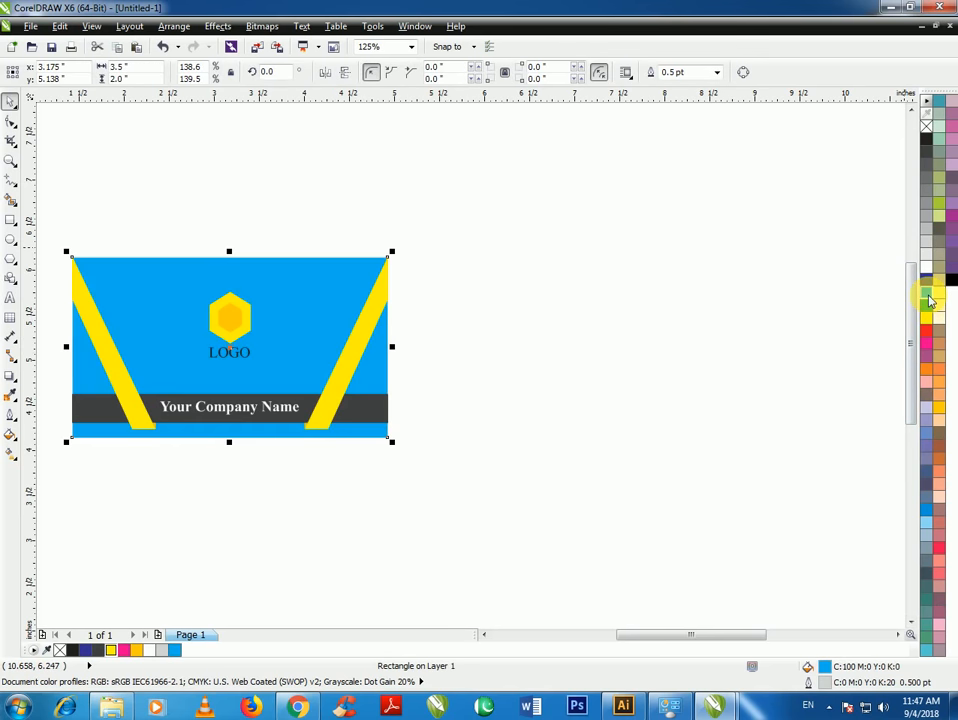
click(938, 131)
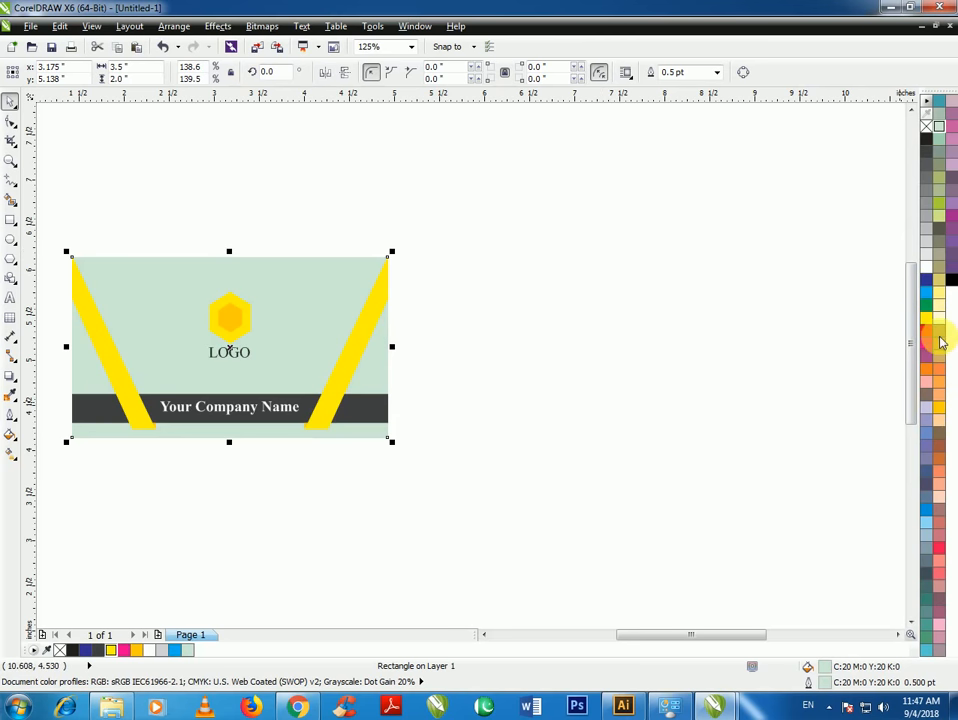
click(926, 268)
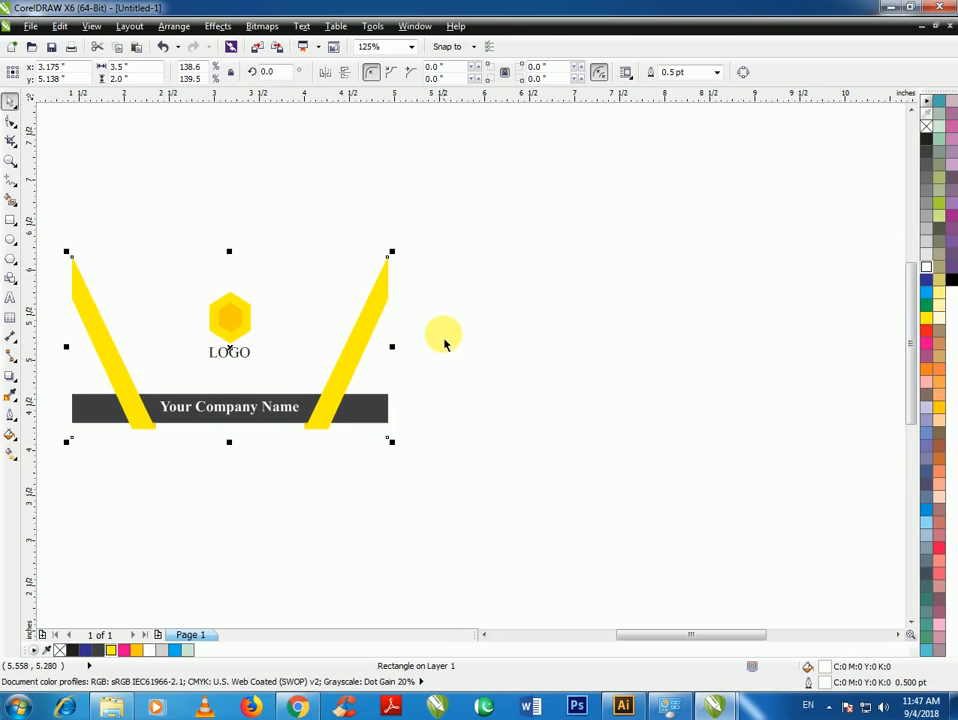
right_click(926, 139)
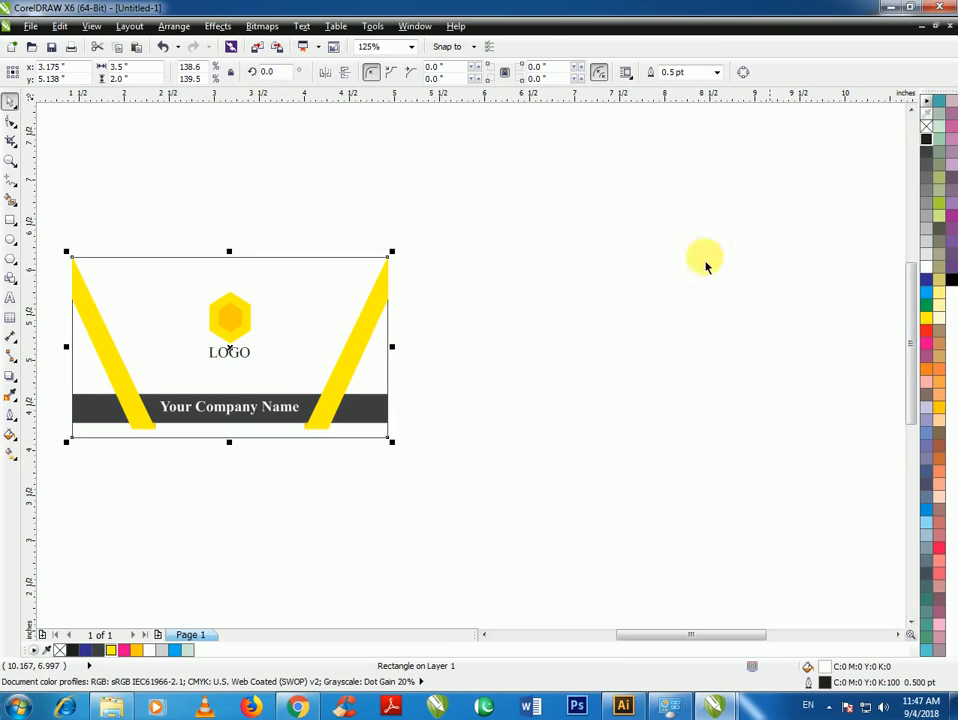
click(460, 333)
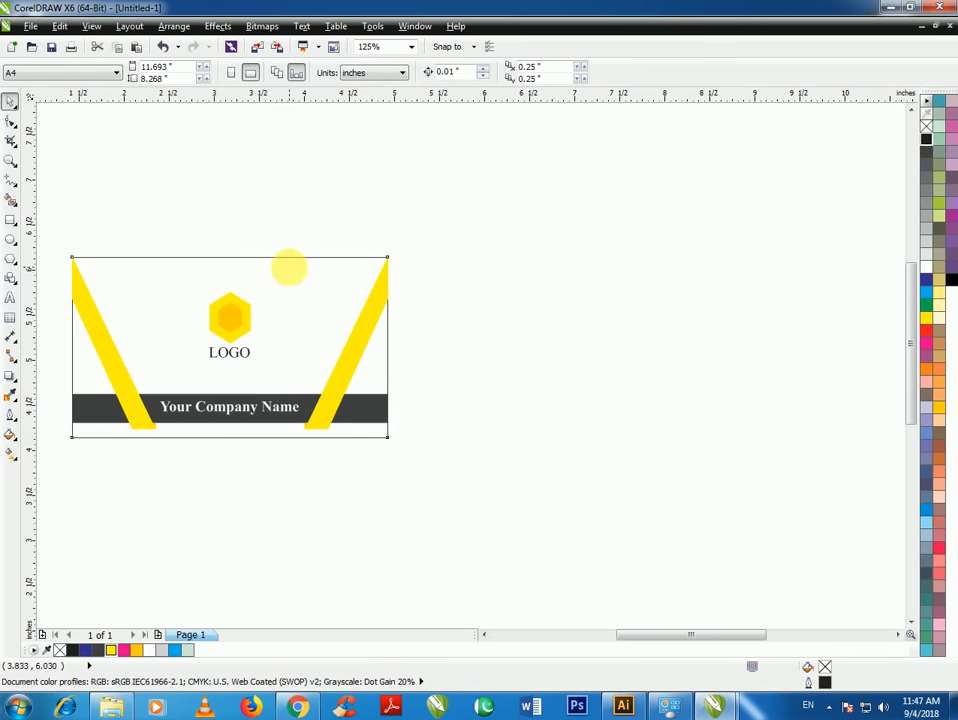
drag(290, 268, 616, 278)
Narrow the card copy from the left to a 1.93-inch right-hand panel and fill it dark grey
click(460, 532)
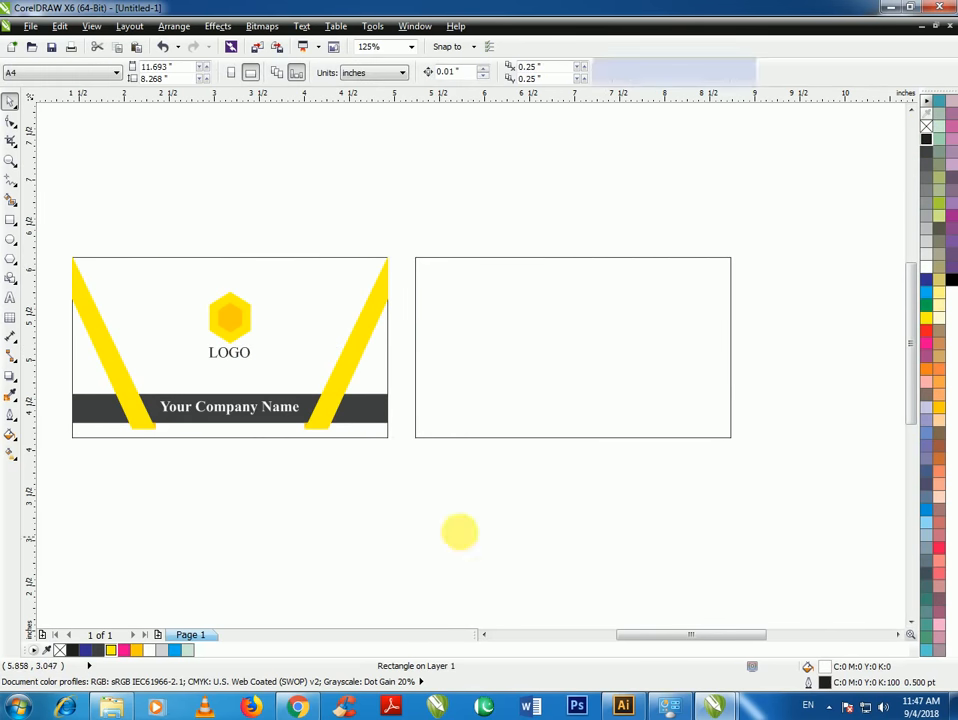
scroll(353, 359, down, 2)
scroll(526, 359, up, 2)
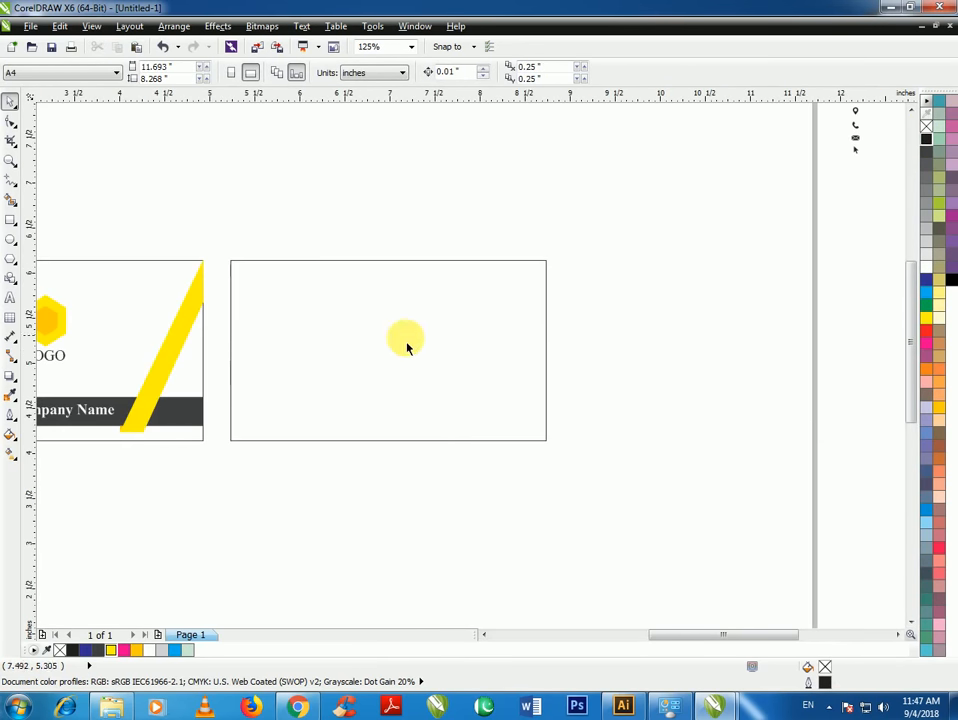
click(271, 363)
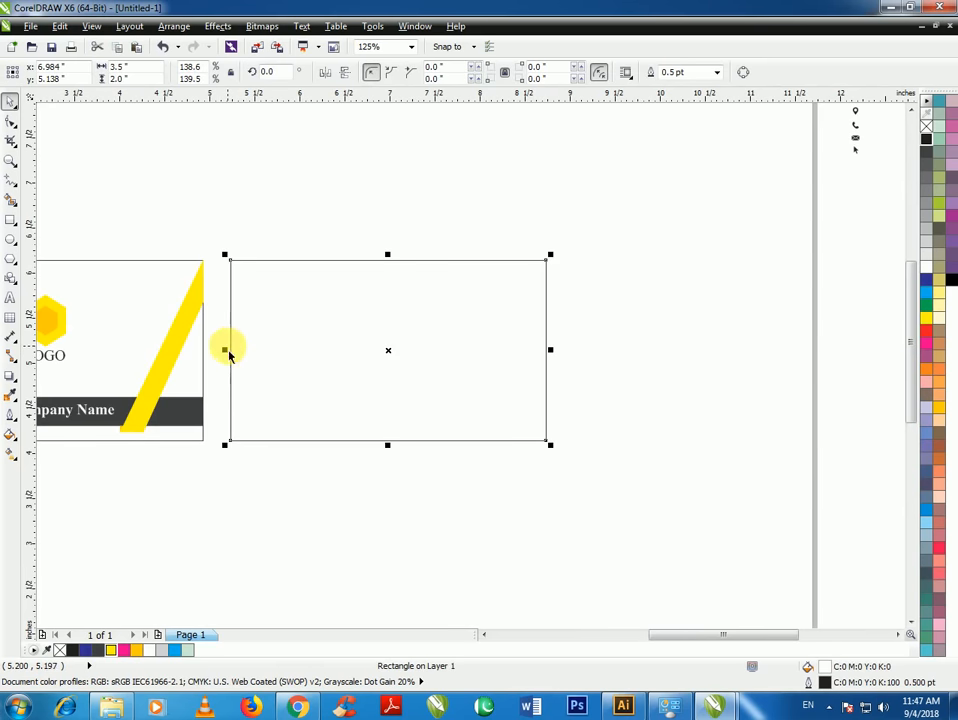
drag(224, 351, 381, 355)
click(684, 336)
click(362, 350)
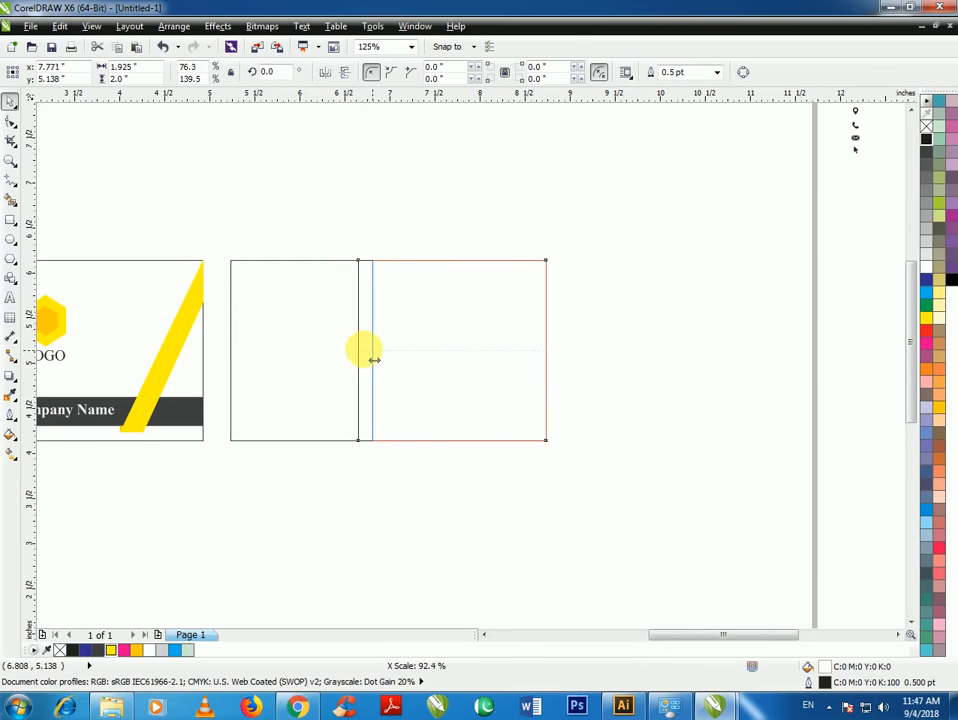
drag(374, 358, 373, 355)
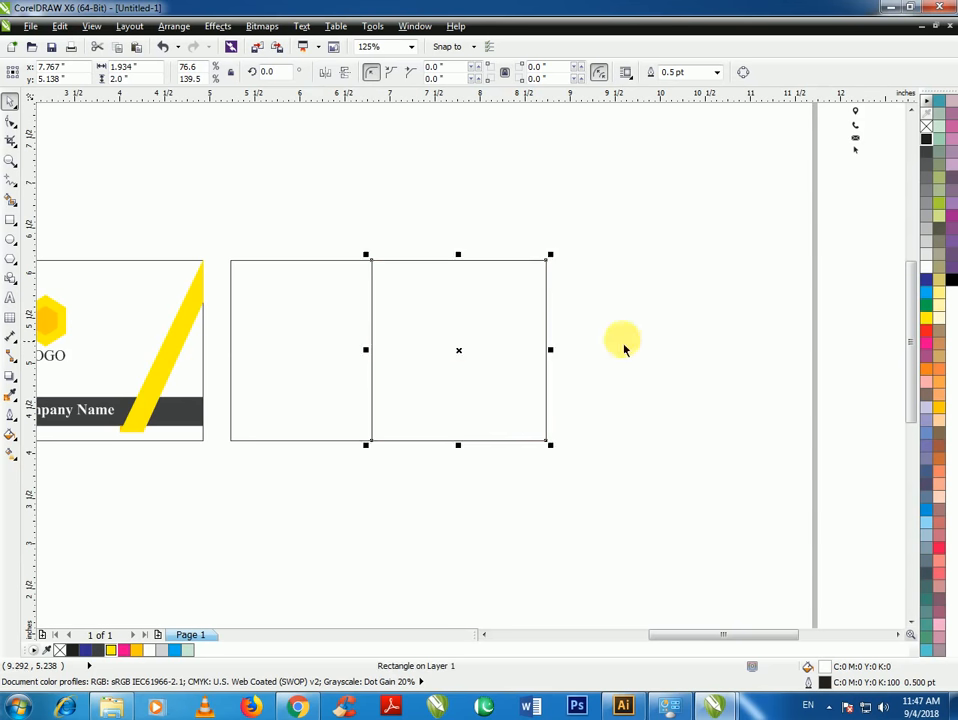
click(622, 347)
click(491, 352)
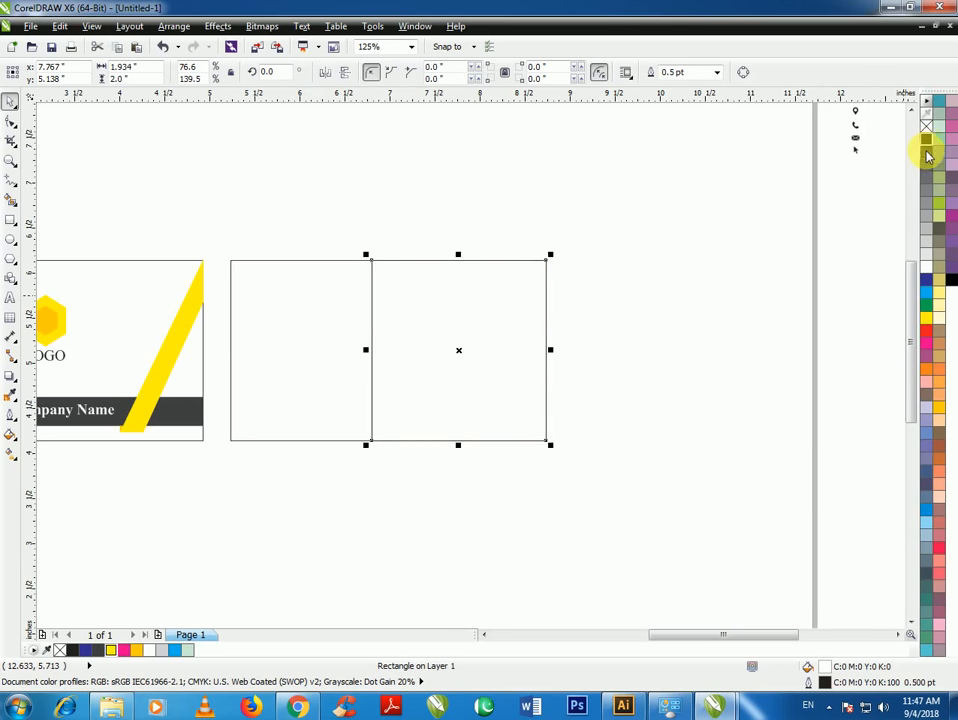
click(927, 153)
click(590, 353)
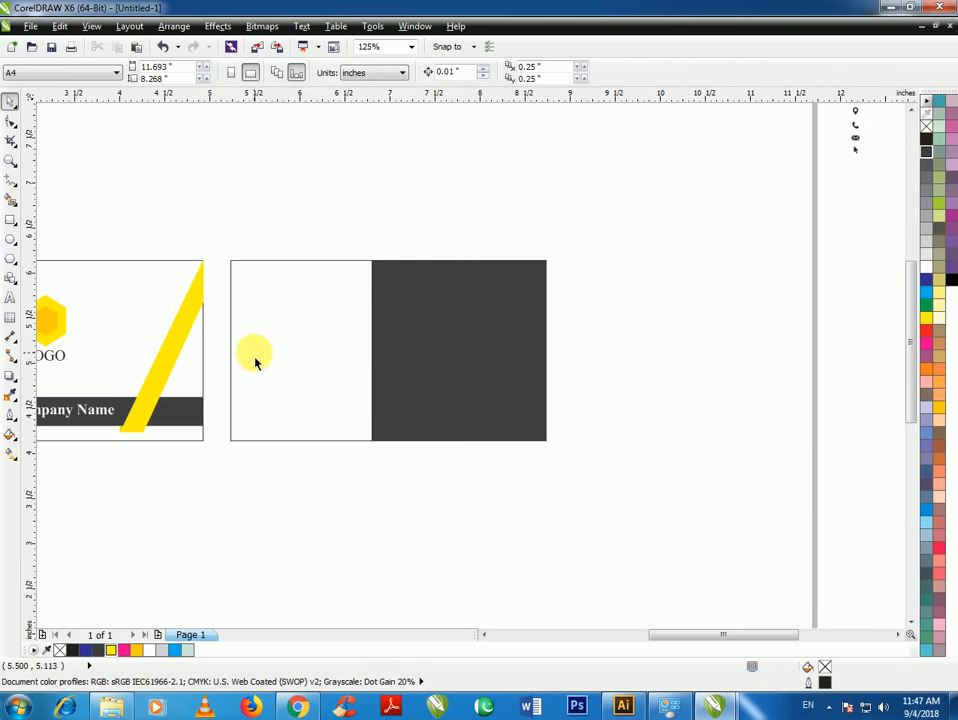
Type the word 'Owner' in the back card's white area
click(10, 298)
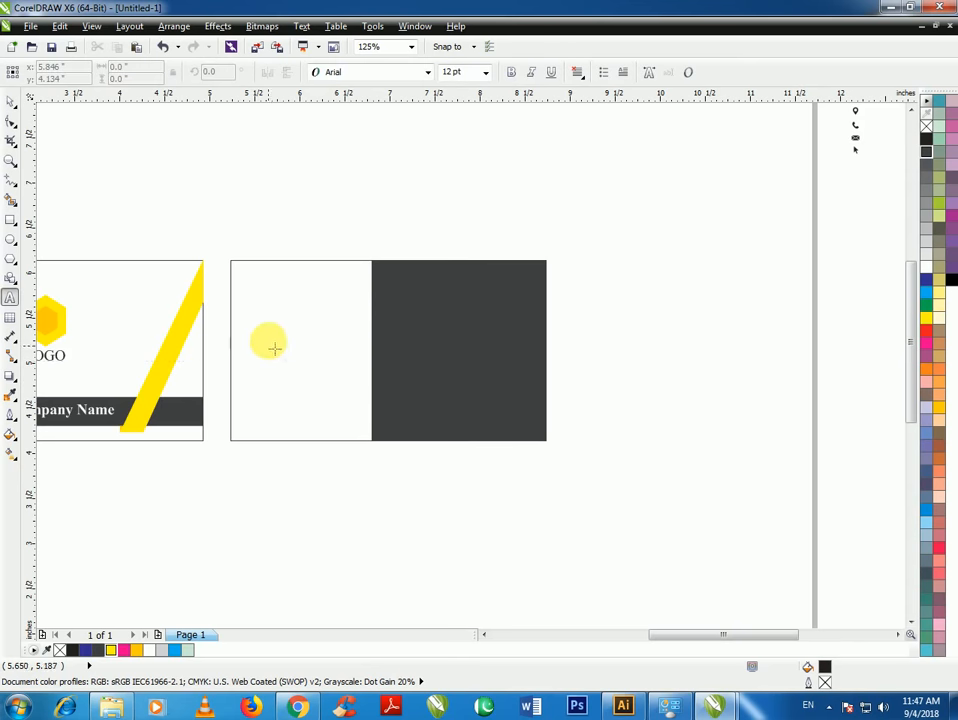
scroll(272, 328, up, 1)
scroll(492, 375, down, 1)
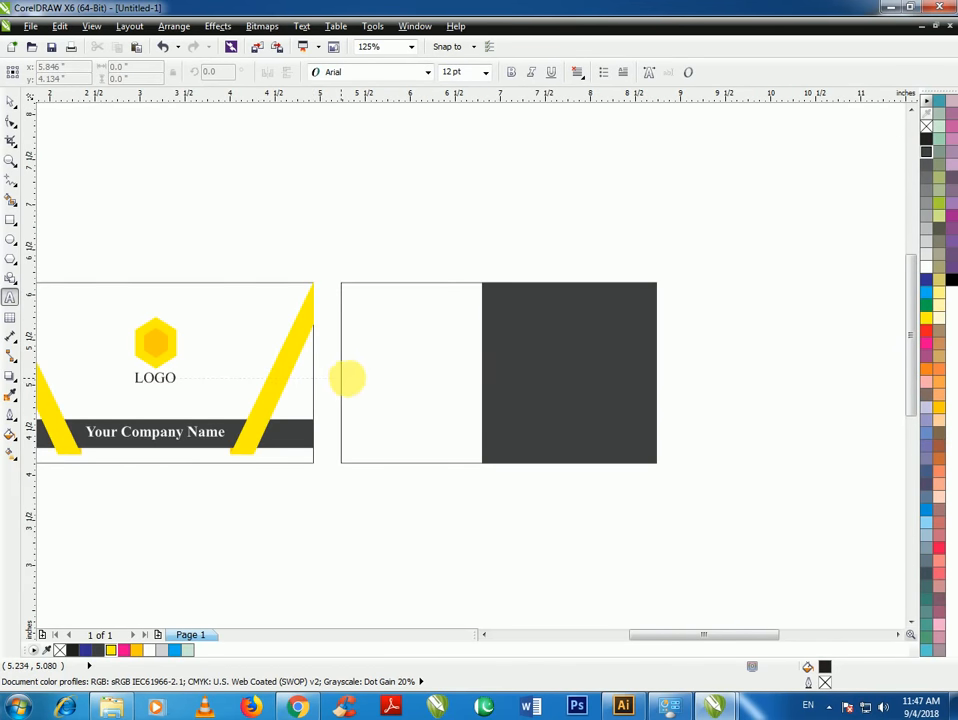
click(358, 394)
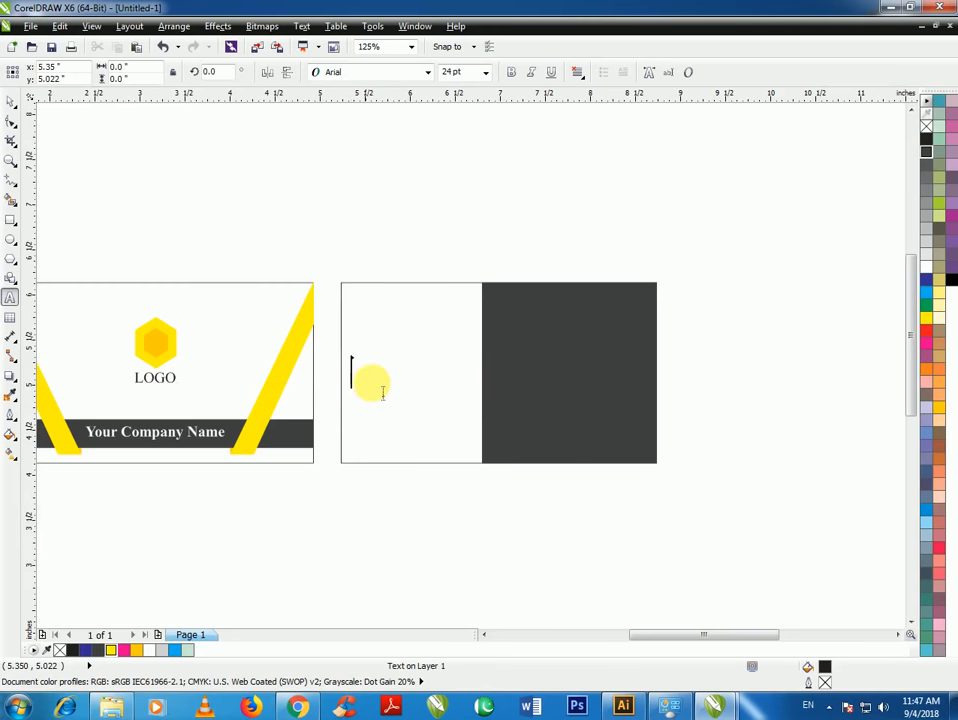
scroll(355, 380, up, 1)
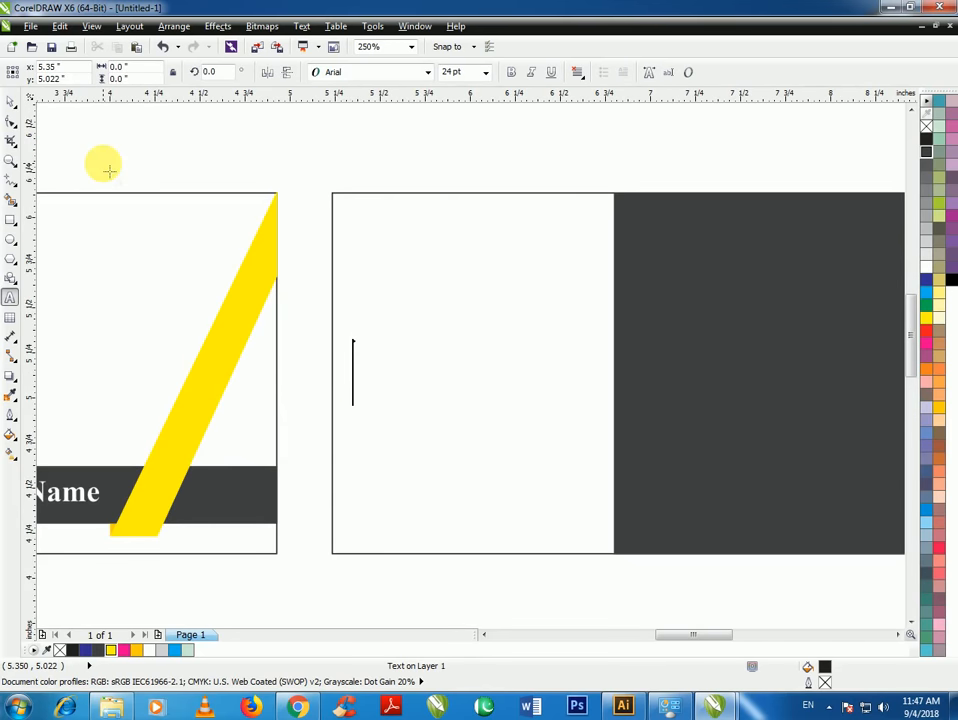
text(Owner)
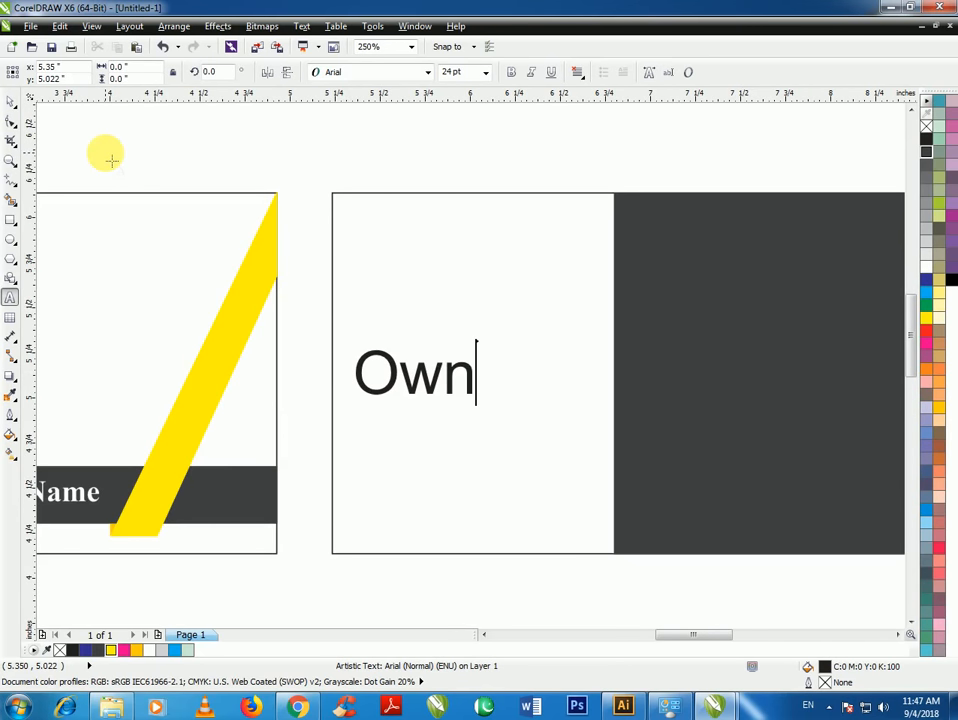
click(11, 103)
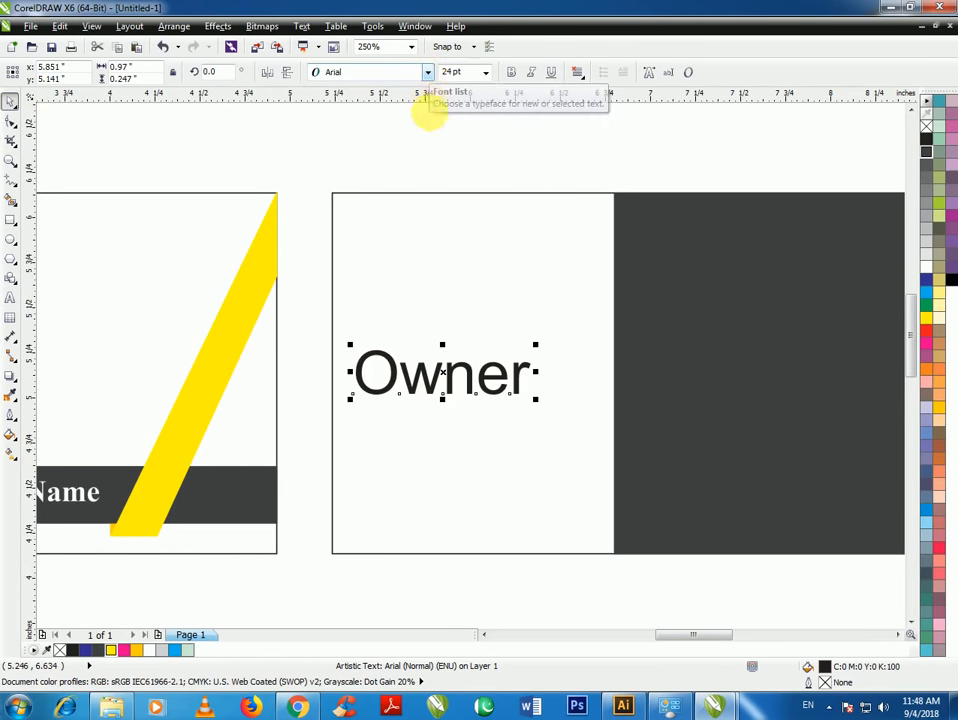
Set Owner to 14 pt Times New Roman and move it higher on the white half
click(430, 76)
click(380, 110)
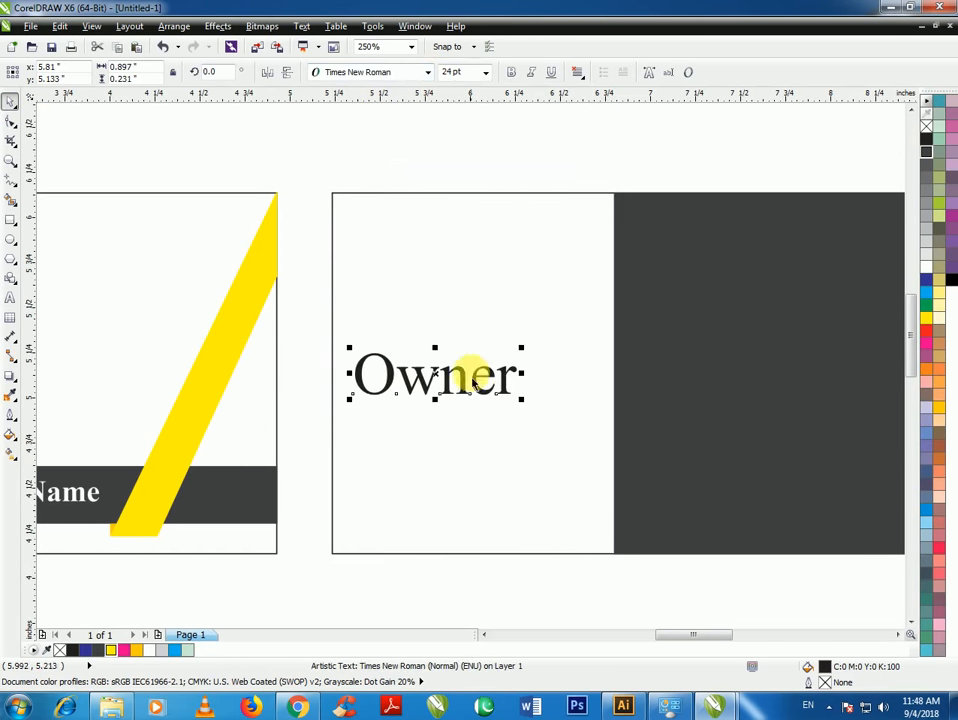
click(485, 72)
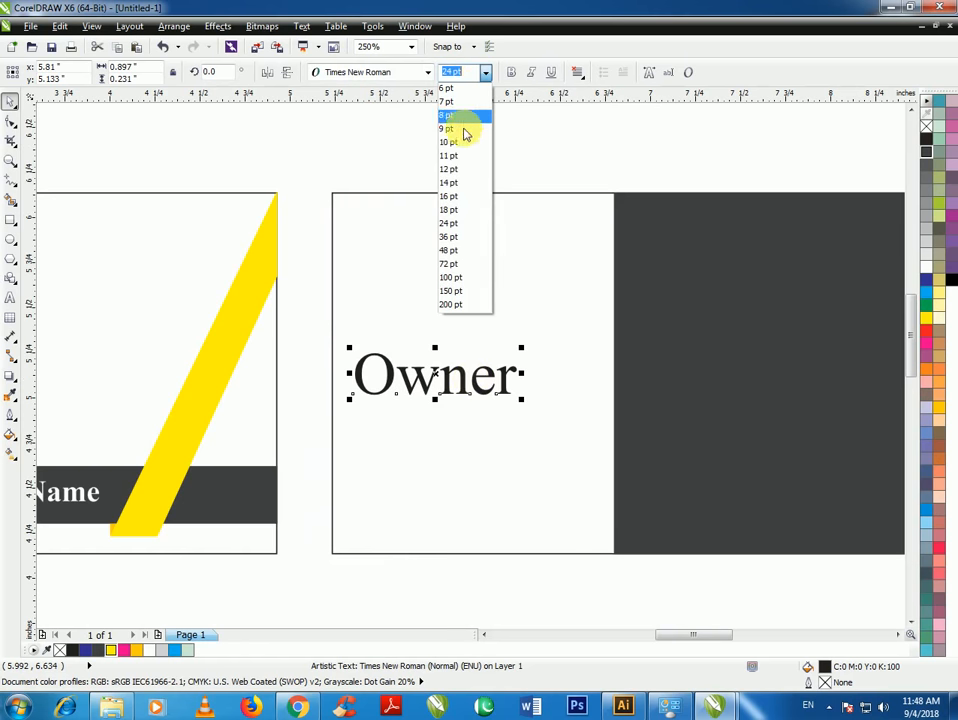
click(462, 186)
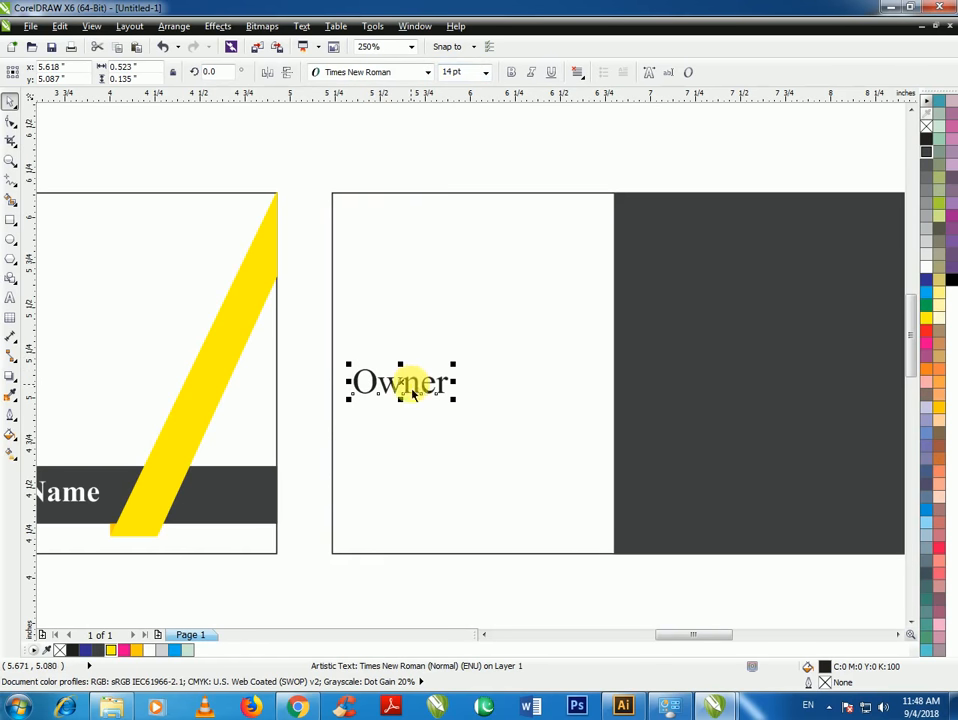
drag(424, 388, 429, 350)
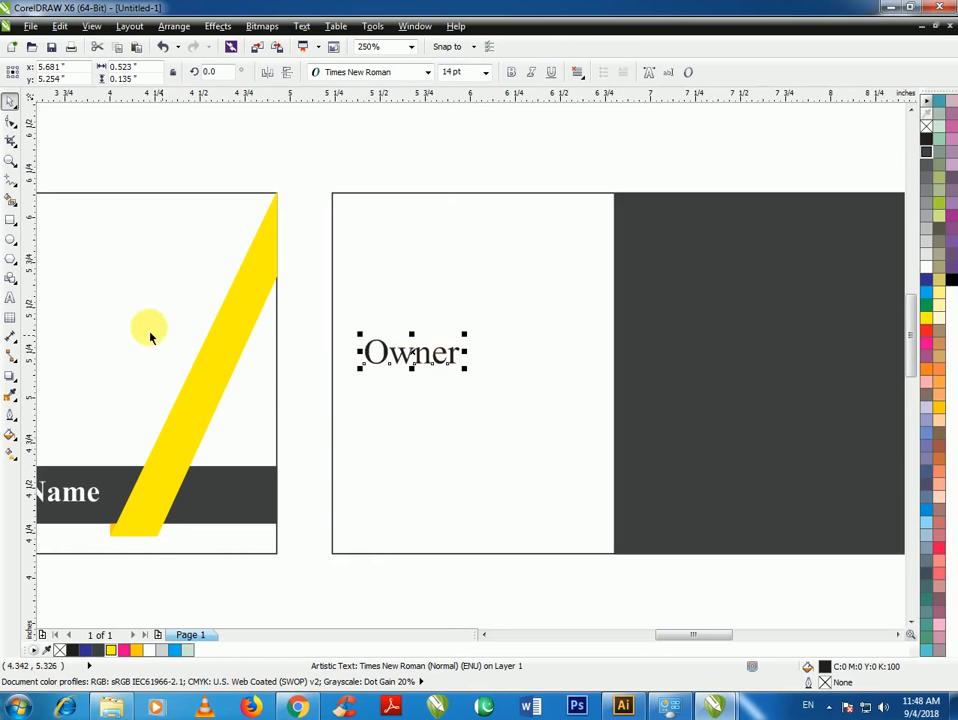
click(11, 220)
Draw a small rounded rectangle below Owner and stretch it into a long thin bar
scroll(378, 400, up, 2)
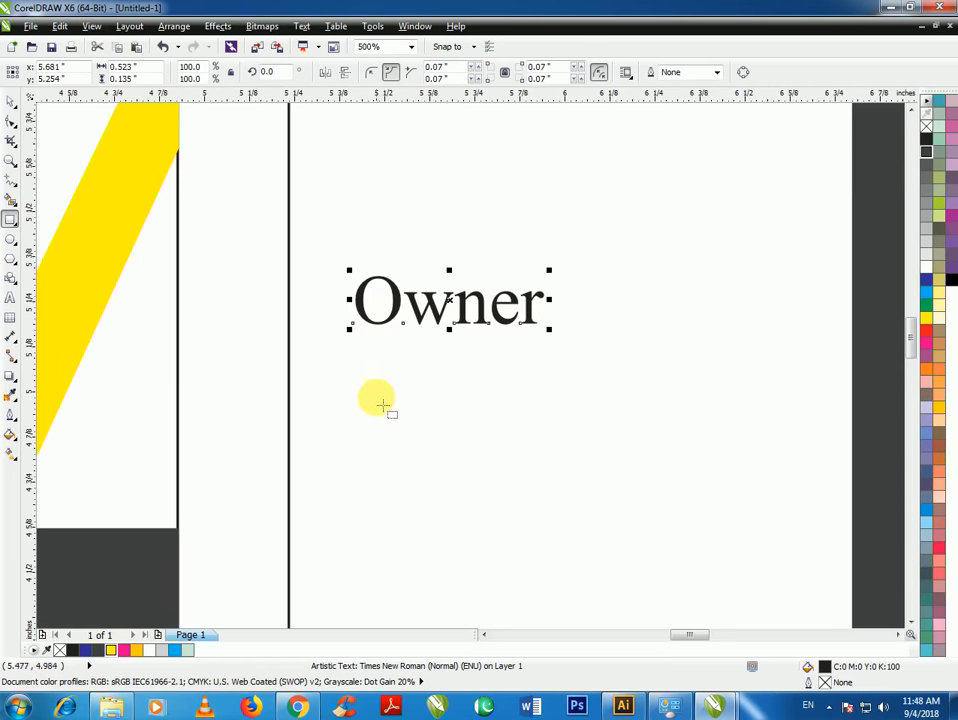
drag(365, 360, 429, 379)
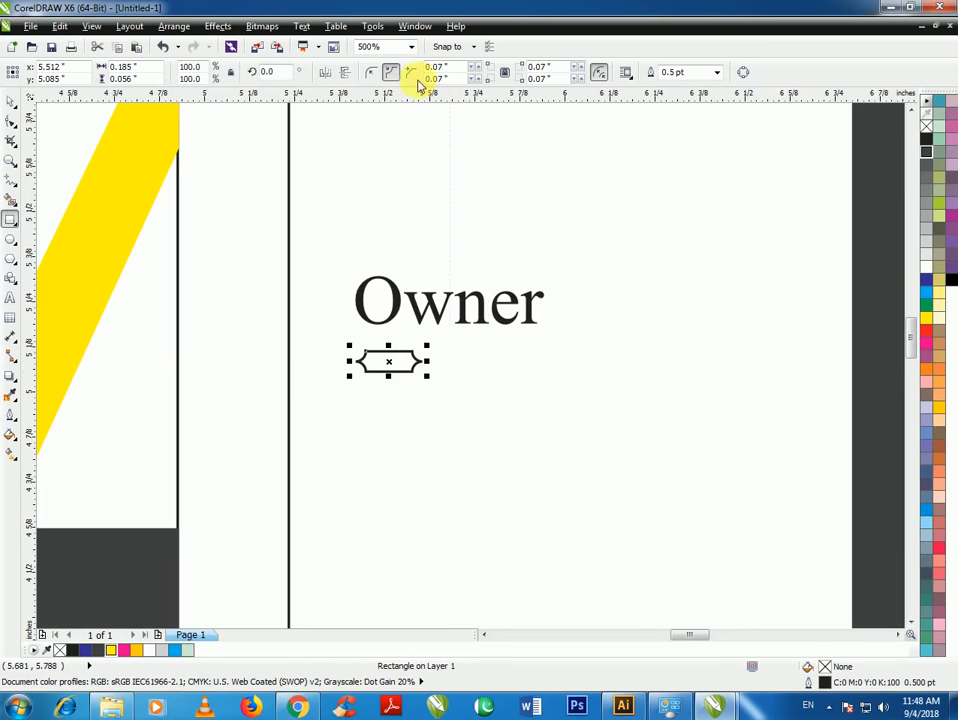
click(11, 102)
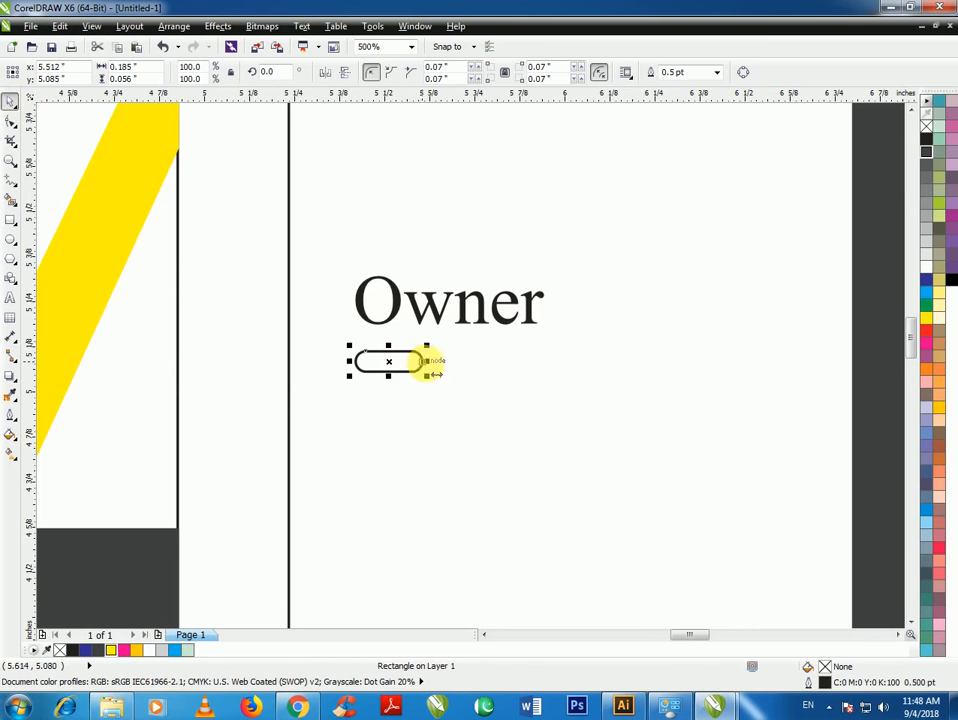
drag(428, 361, 652, 363)
scroll(533, 333, up, 4)
drag(533, 313, 541, 345)
scroll(428, 363, down, 4)
scroll(413, 367, up, 2)
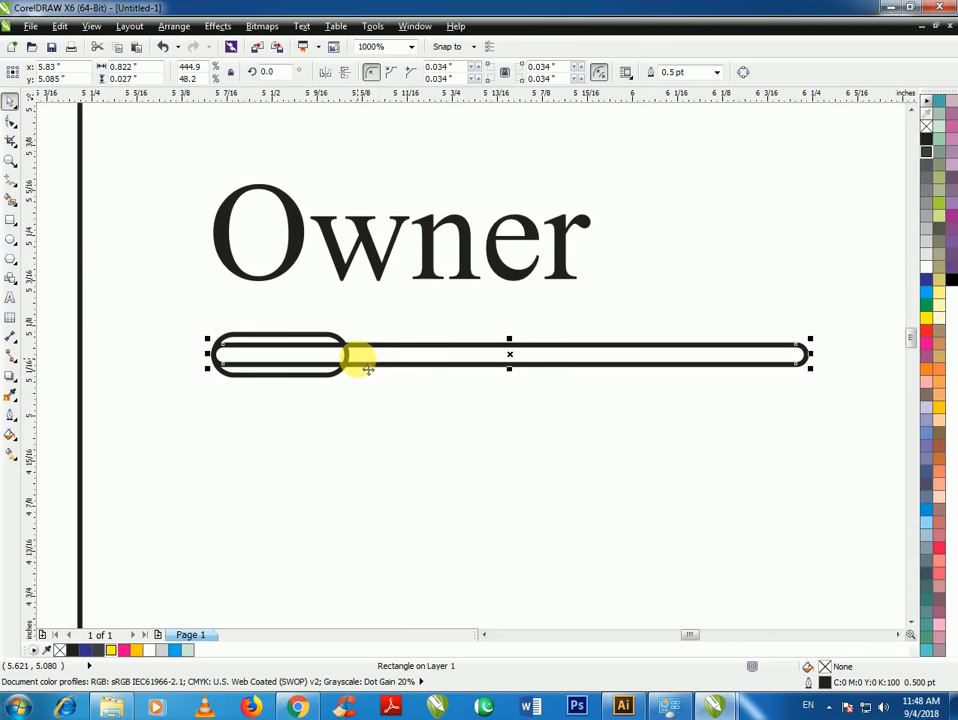
Fill the long bar dark grey and the short left piece yellow with a yellow outline
click(927, 156)
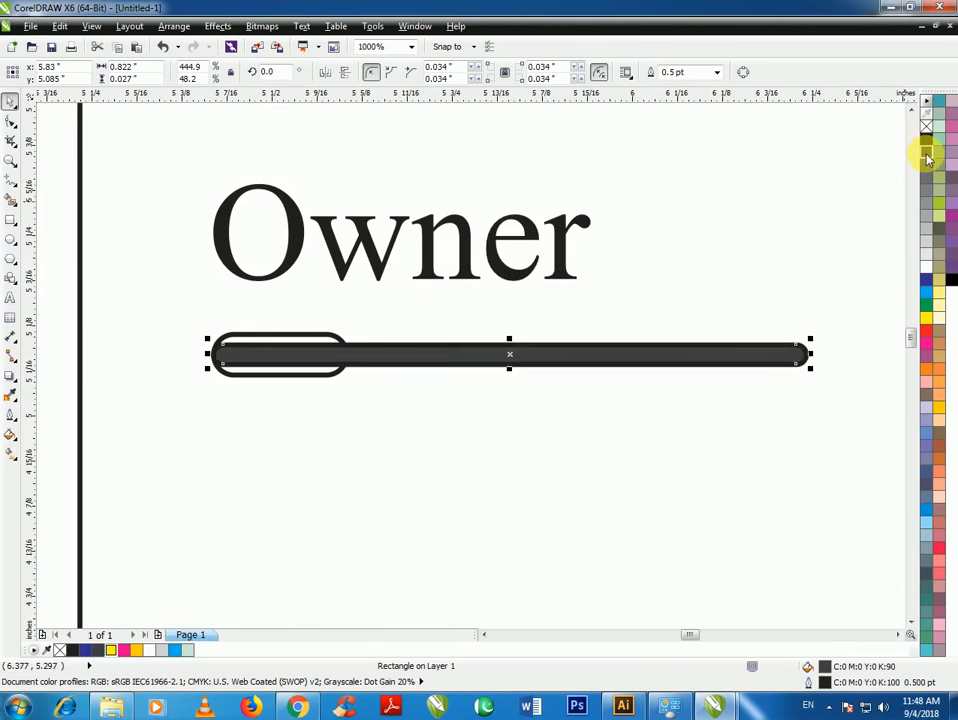
click(322, 372)
click(924, 316)
right_click(924, 316)
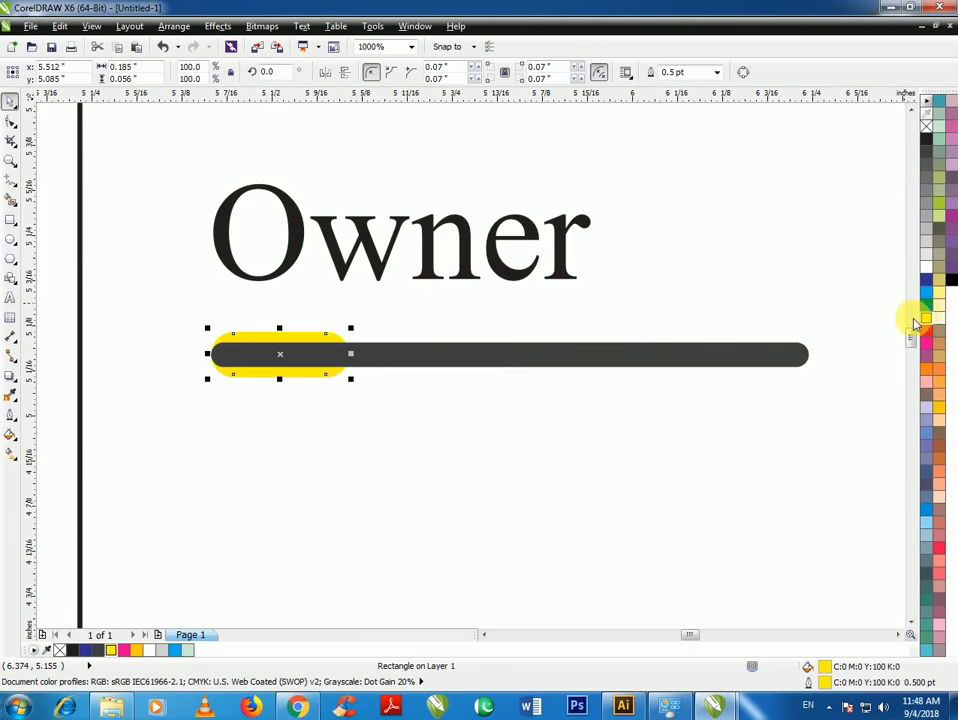
click(446, 402)
scroll(446, 402, down, 4)
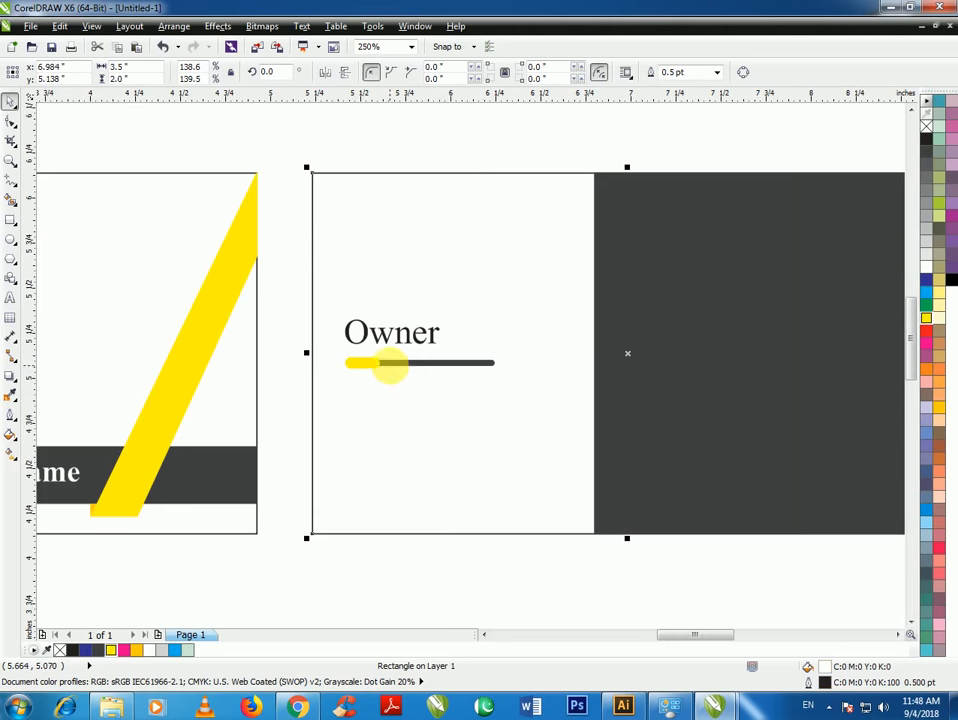
Change the label to 'Owner Name', shrink it, and place it on the underline bar
click(438, 610)
drag(432, 347, 468, 355)
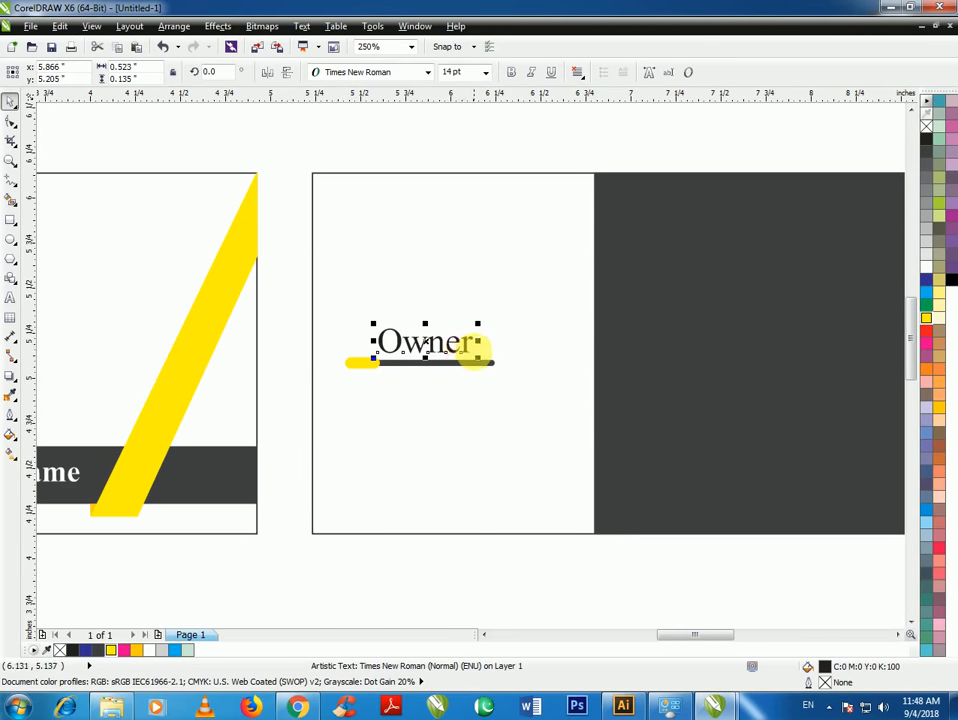
double_click(466, 345)
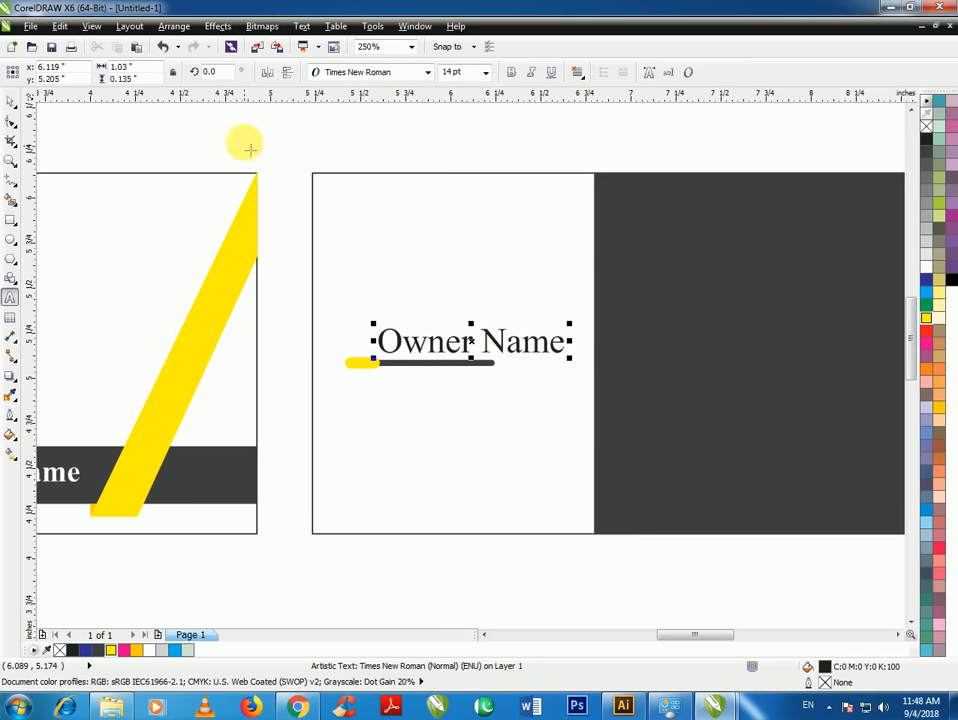
click(11, 100)
scroll(540, 352, up, 2)
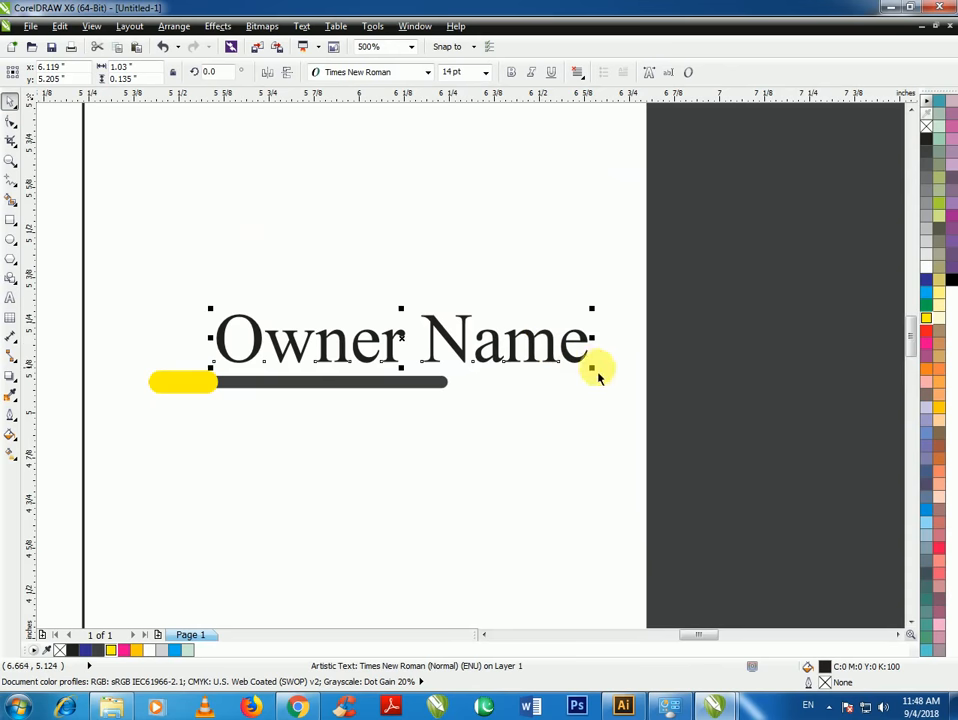
drag(594, 366, 443, 368)
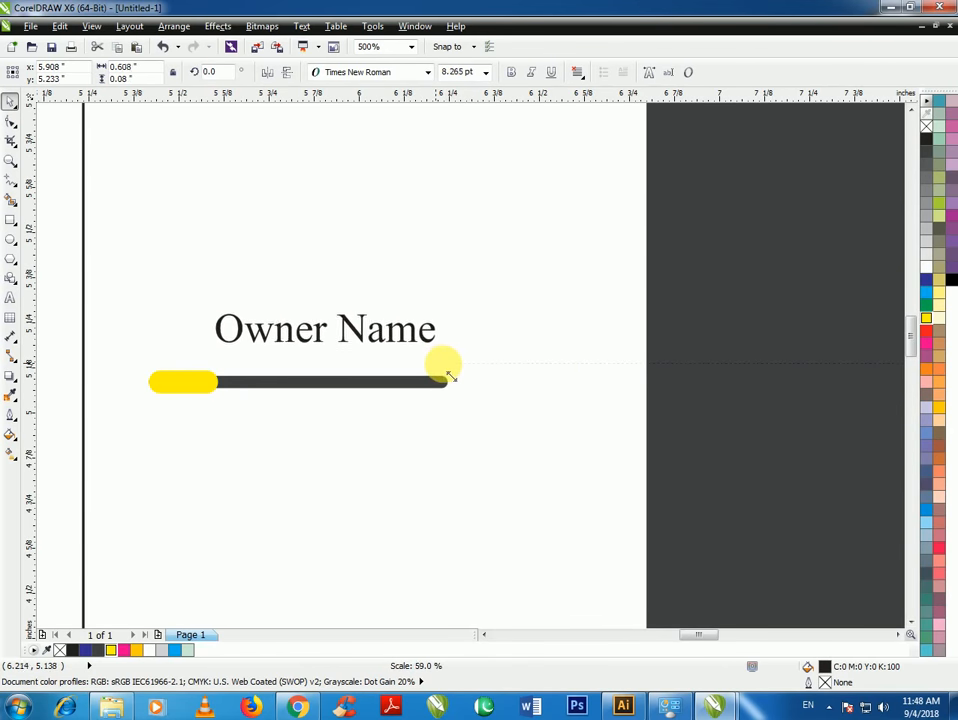
drag(389, 346, 397, 375)
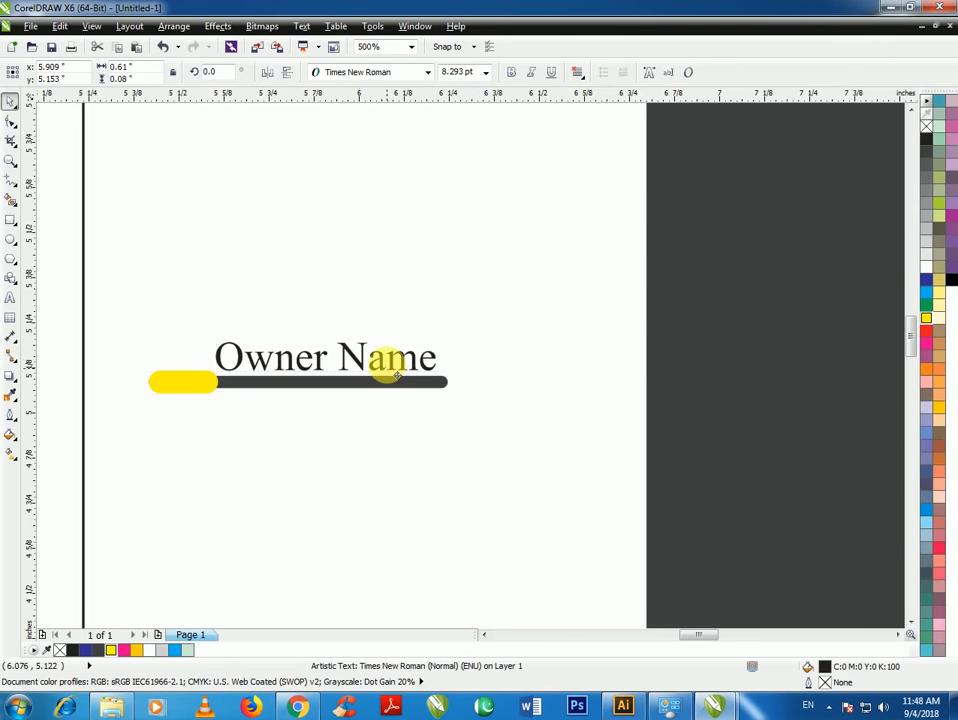
Select Owner Name with its yellow-and-grey bar and group them
click(406, 422)
scroll(322, 384, down, 2)
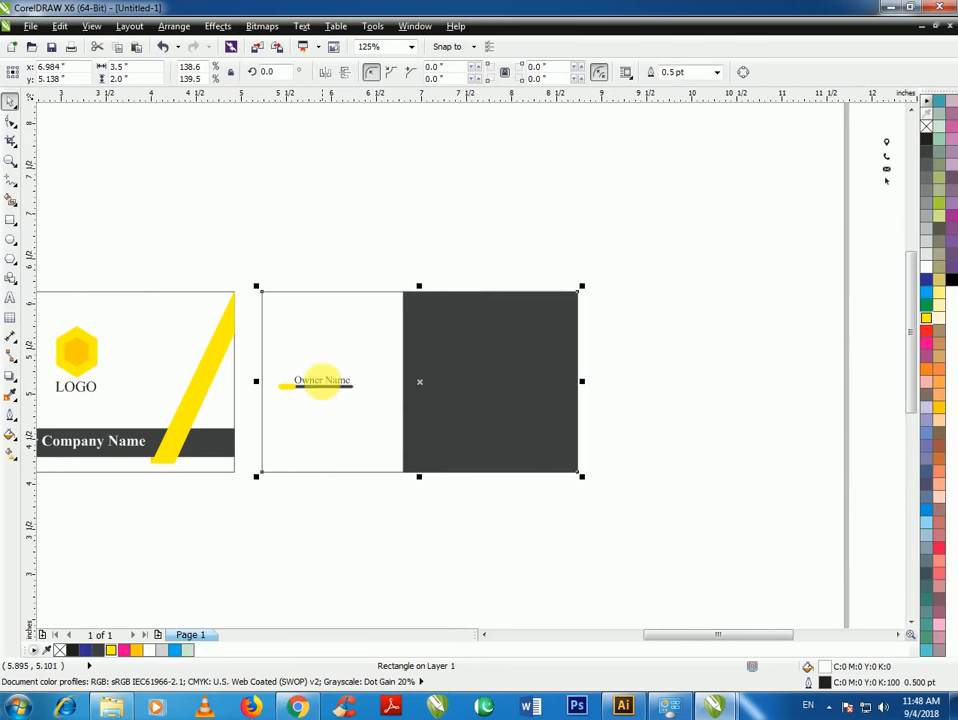
click(323, 502)
drag(318, 411, 363, 410)
scroll(342, 375, up, 2)
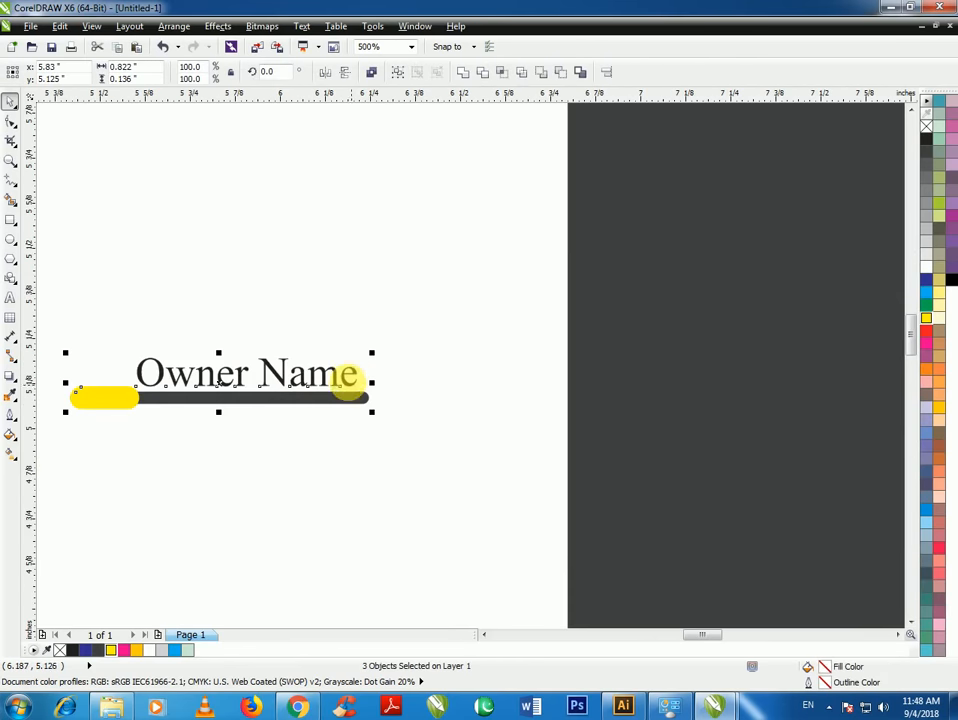
scroll(335, 336, down, 1)
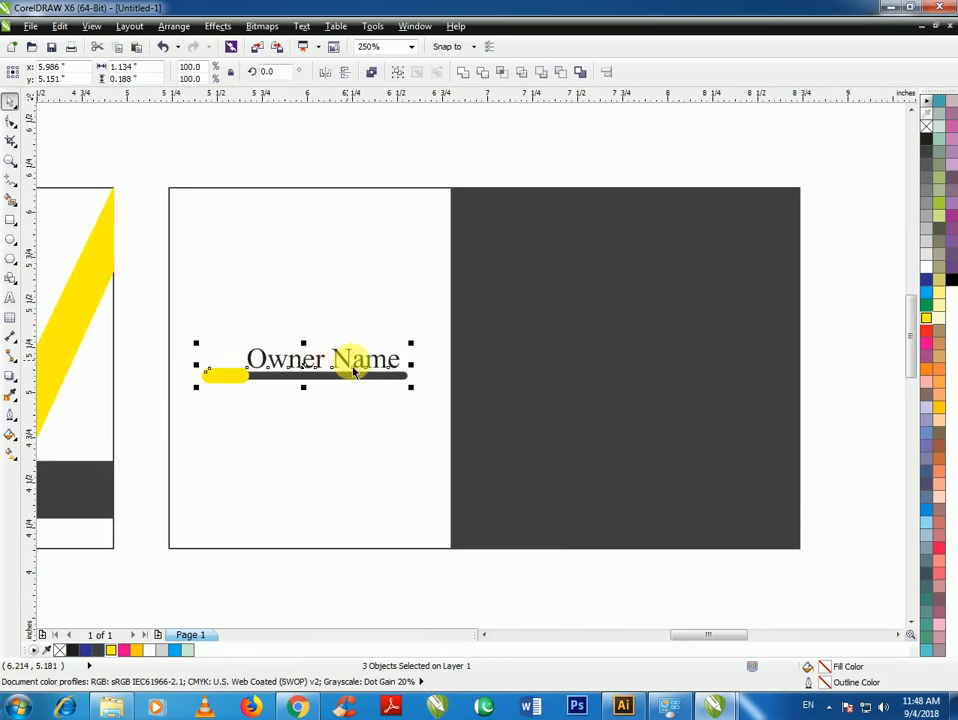
drag(316, 364, 315, 363)
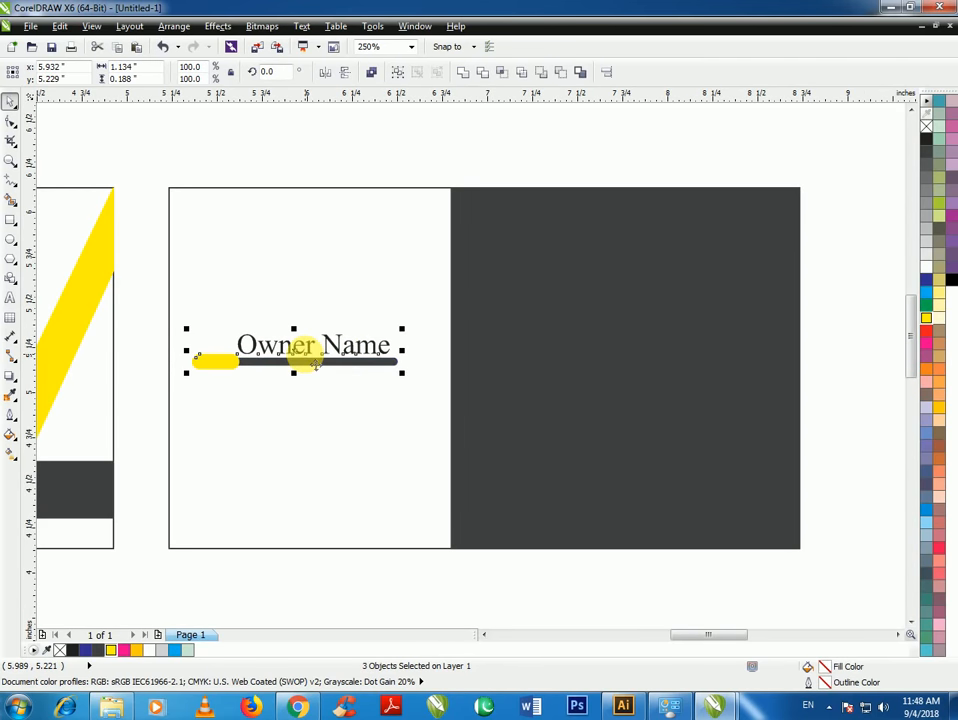
key(ctrl+g)
Centre the Owner Name group on the card, then move it left onto the white half
shift+click(316, 225)
key(c)
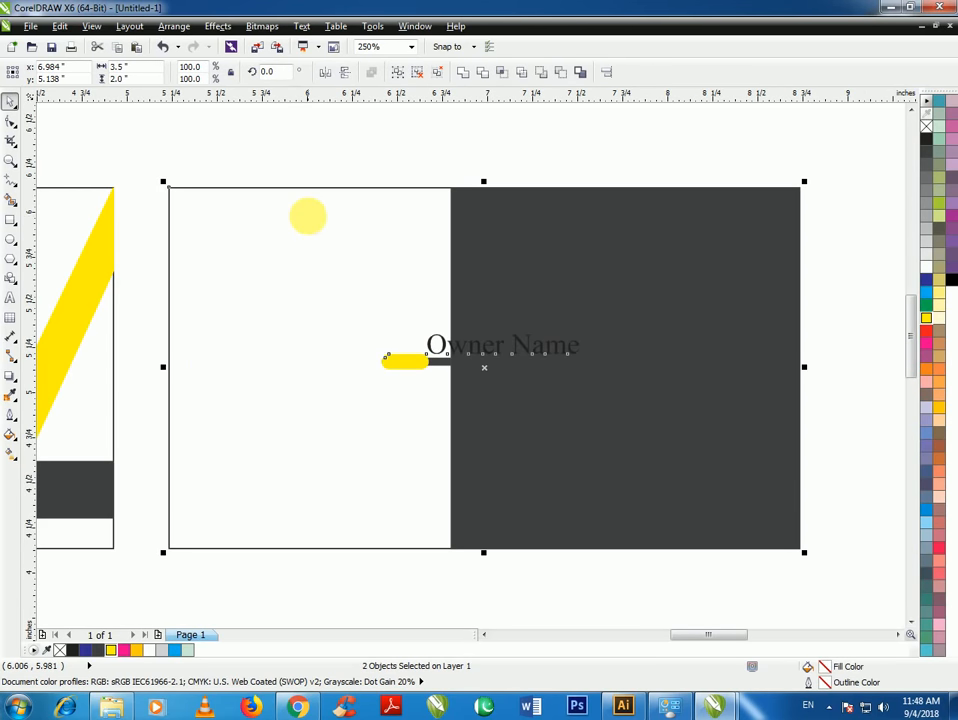
click(483, 342)
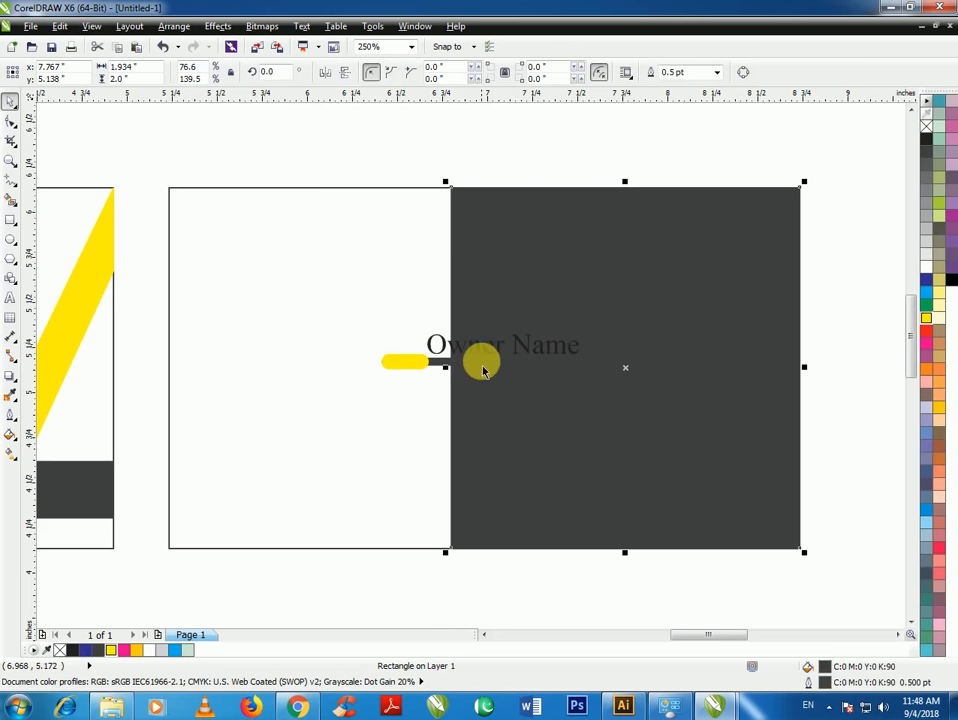
click(497, 356)
drag(511, 362, 316, 357)
click(342, 594)
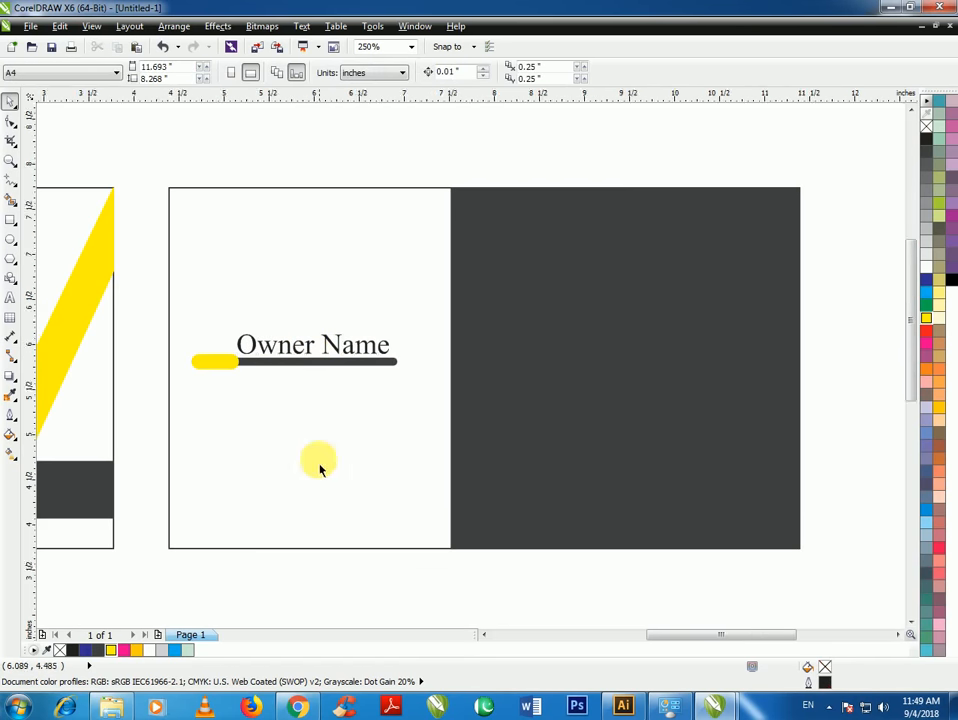
scroll(318, 464, down, 2)
Select the pin, phone and envelope contact icons, enlarge them, and shift them slightly down
scroll(358, 455, up, 1)
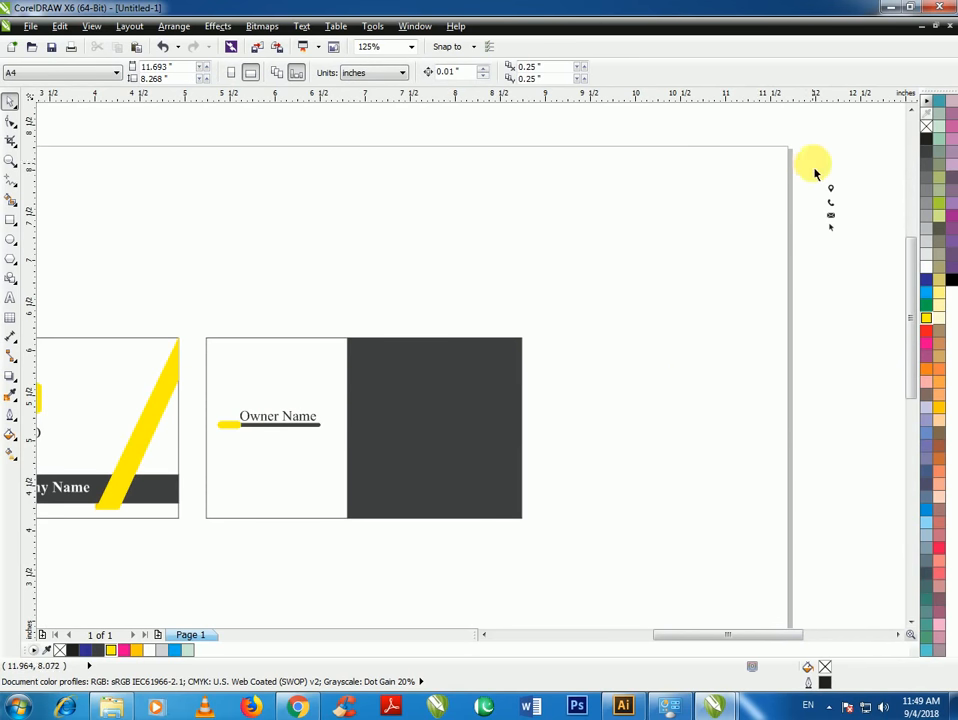
drag(815, 170, 365, 416)
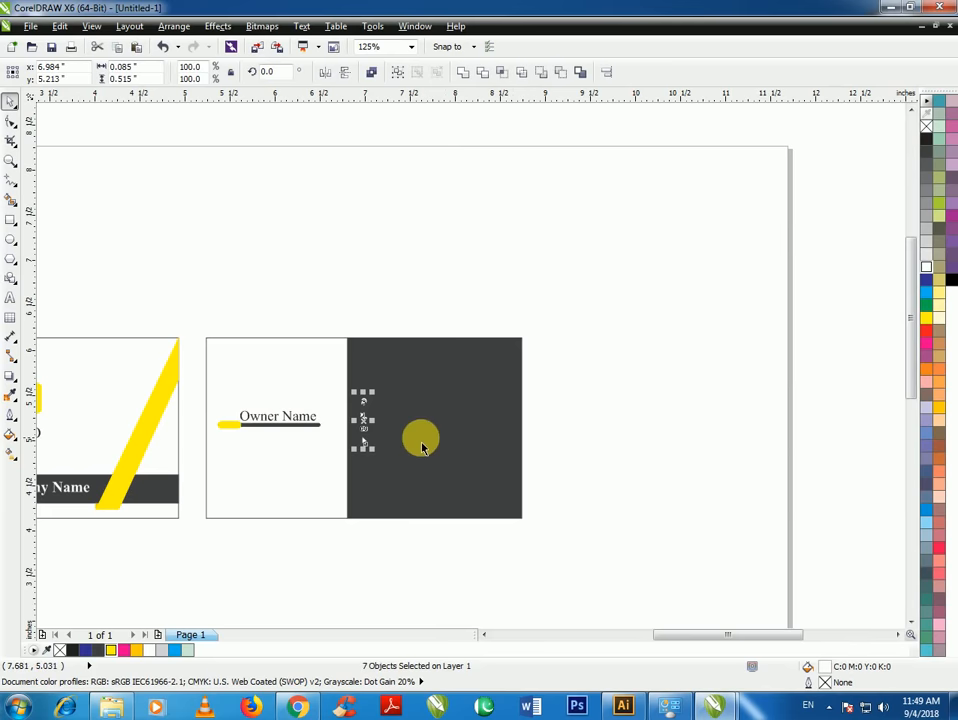
scroll(421, 438, up, 2)
scroll(404, 408, down, 1)
drag(345, 328, 366, 293)
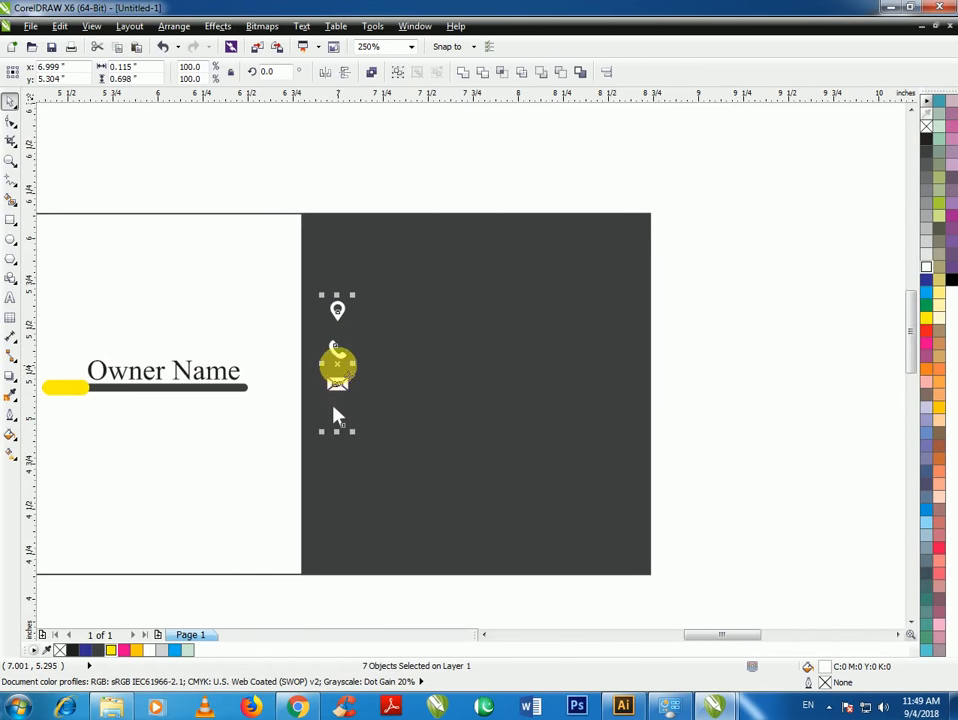
drag(337, 416, 333, 440)
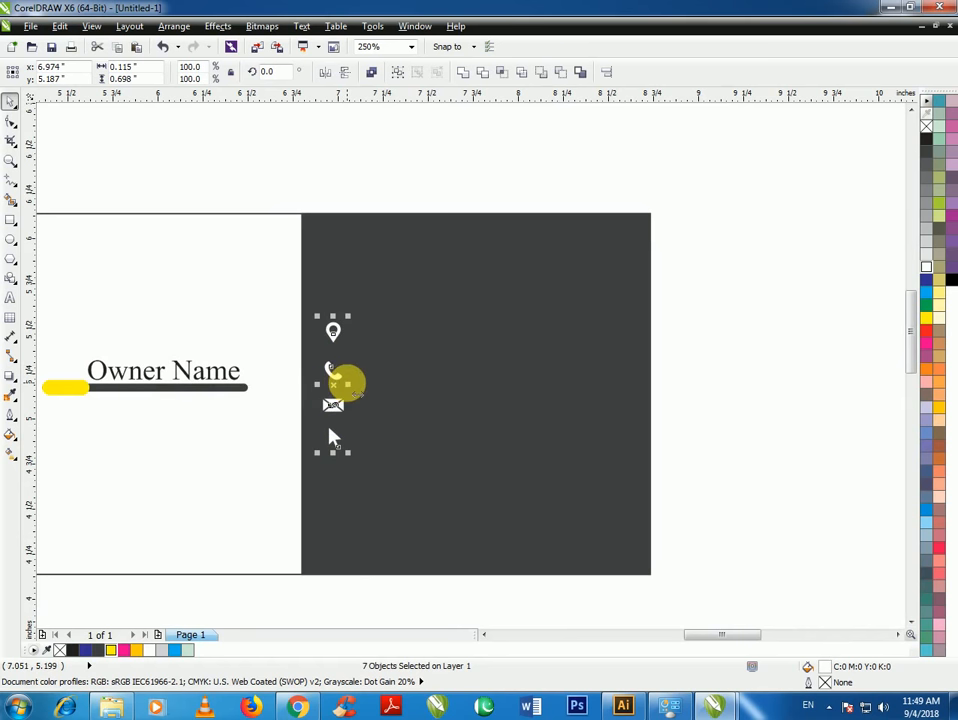
Group the icons, left-align them to the dark rectangle, and nudge them slightly right
key(ctrl+g)
shift+click(404, 345)
key(c)
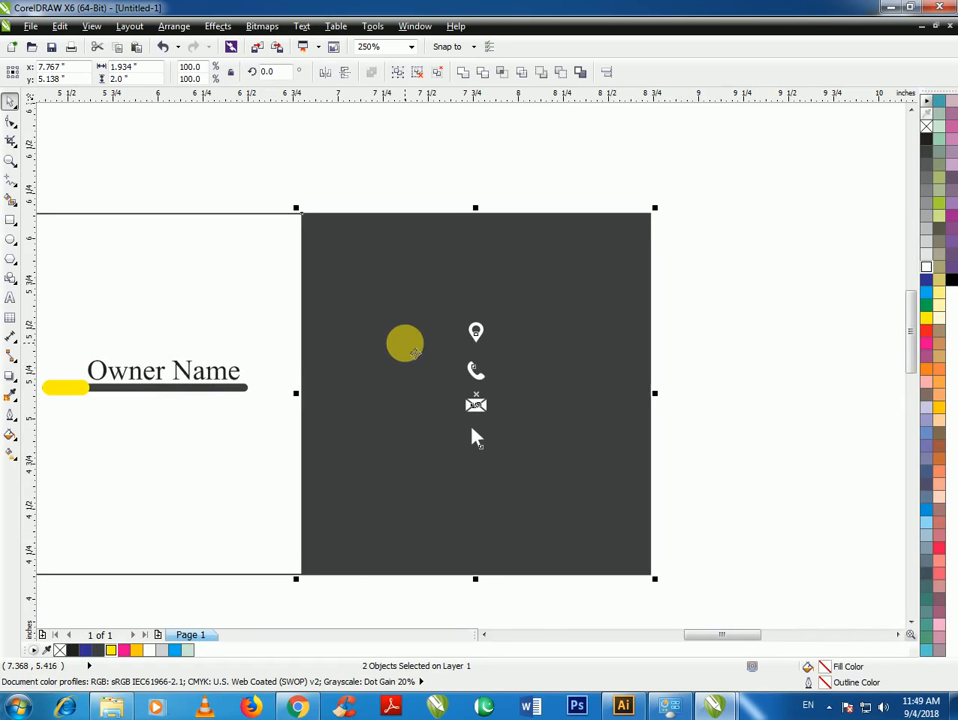
key(r)
key(l)
click(656, 389)
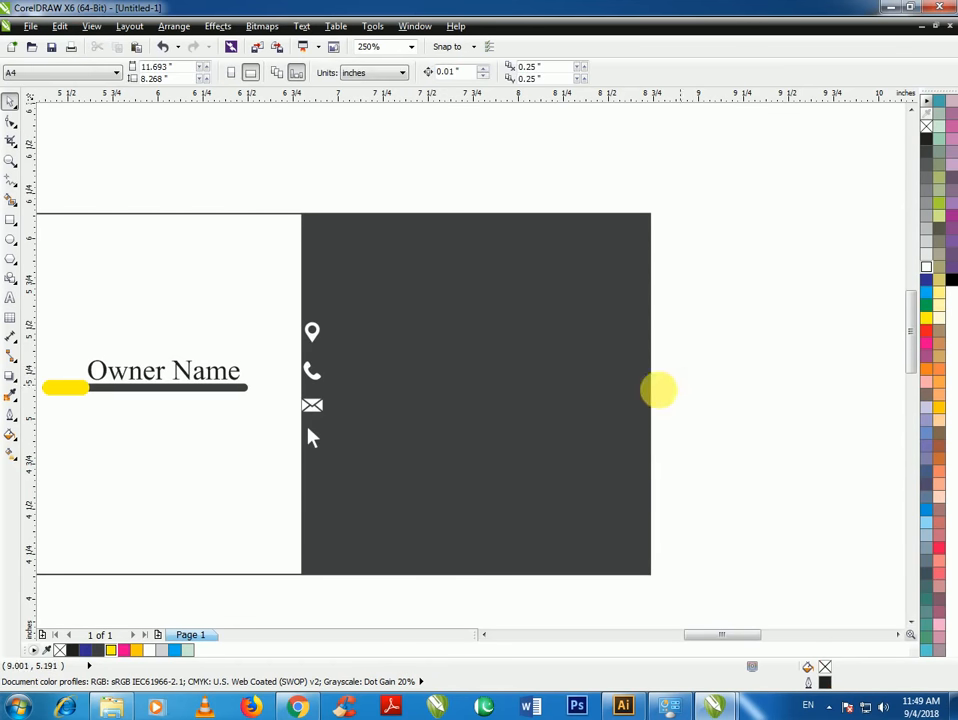
click(312, 406)
drag(312, 408, 325, 408)
Add the 7 pt address text line beside the location pin icon
click(370, 590)
click(10, 297)
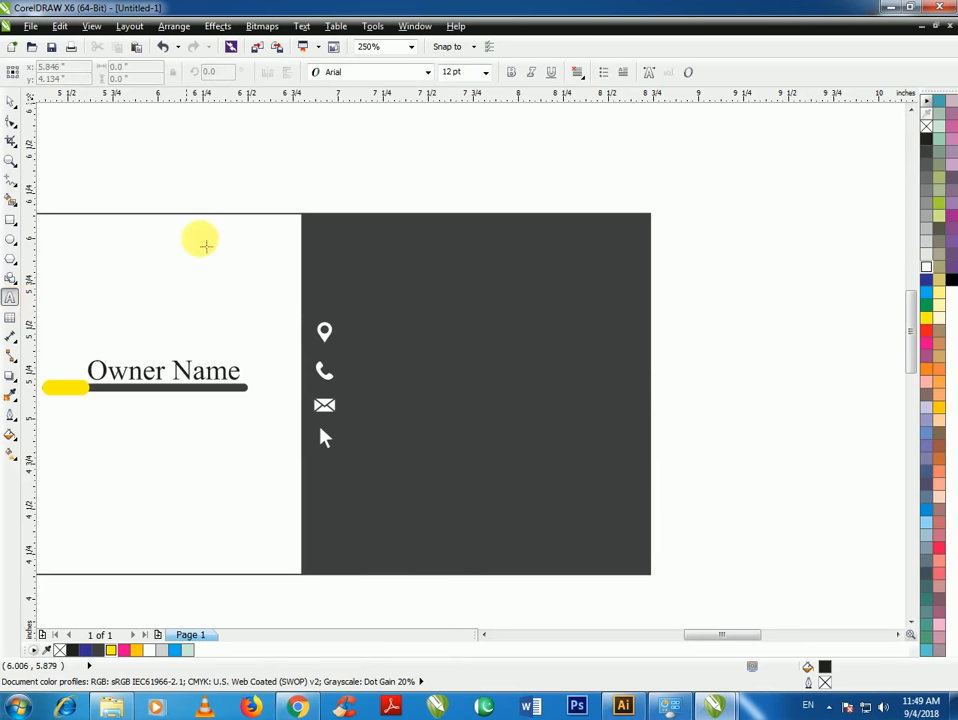
scroll(355, 331, up, 2)
click(351, 334)
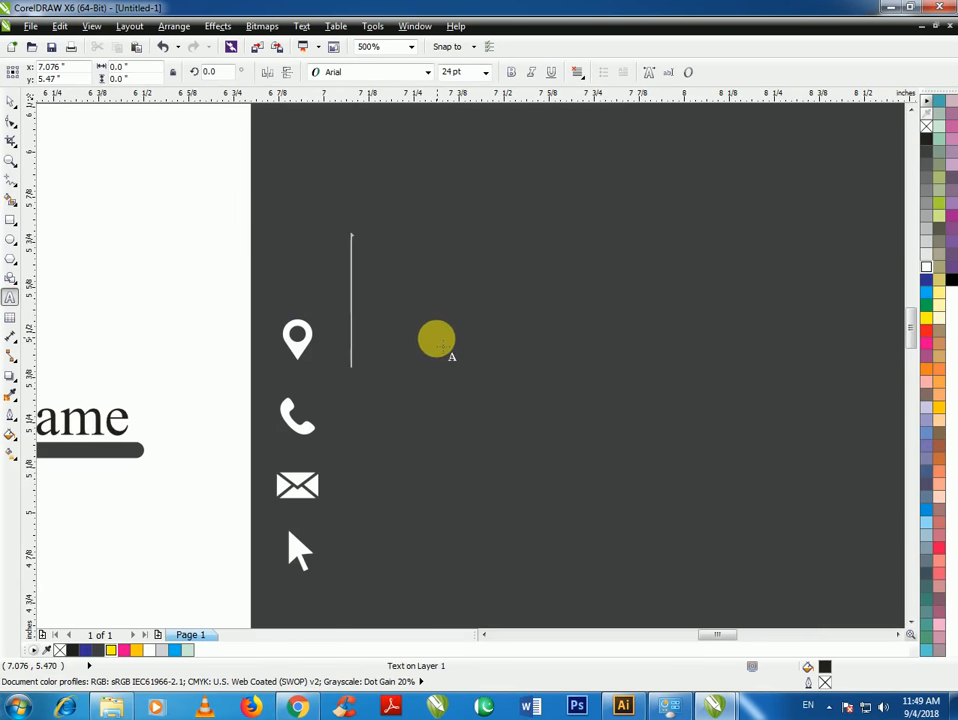
click(485, 72)
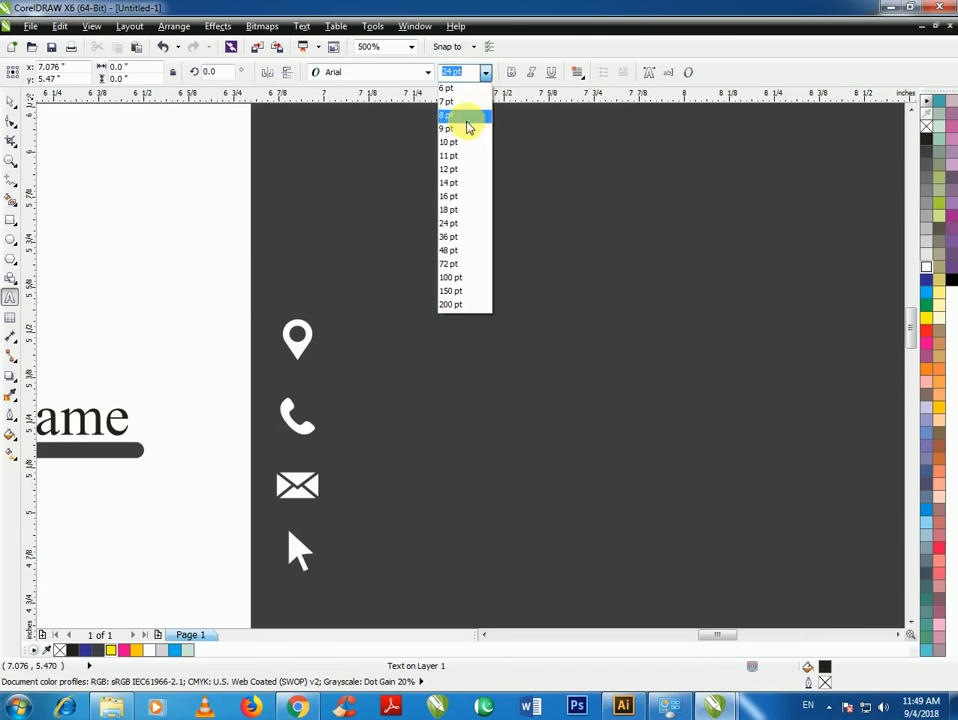
click(466, 128)
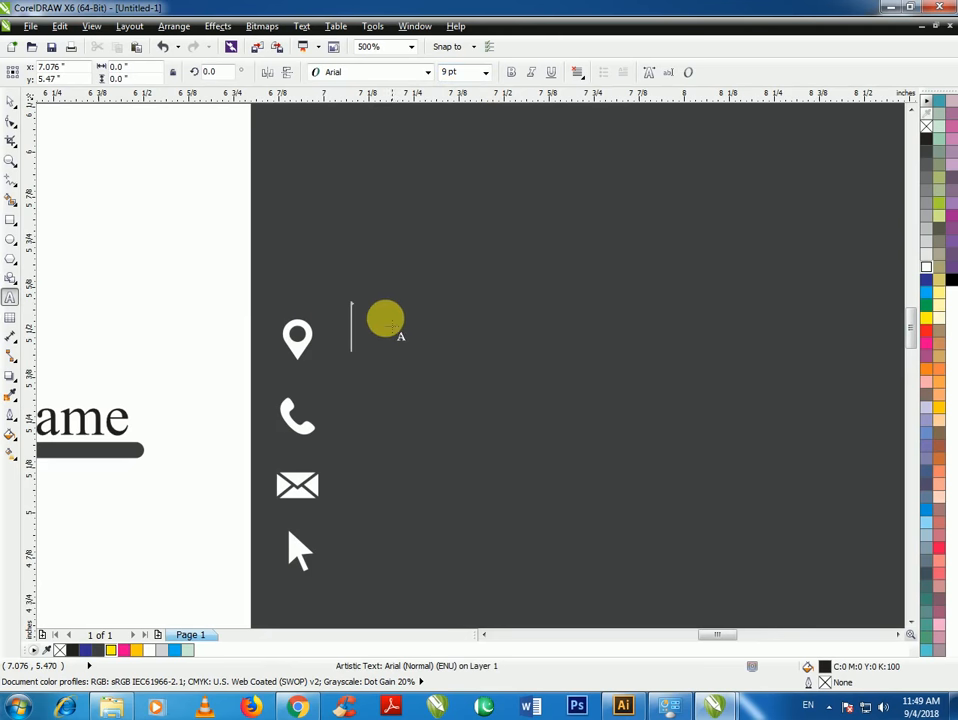
click(485, 72)
click(466, 101)
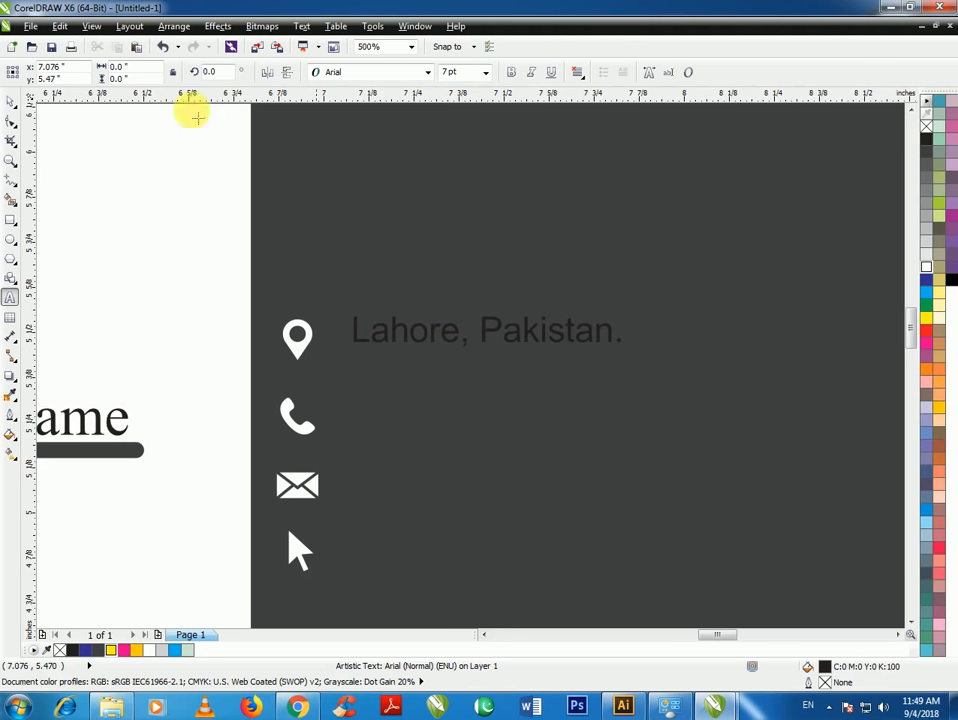
click(11, 101)
Try centring the address on the icon group, undo it, and ungroup the contact icons
shift+click(307, 342)
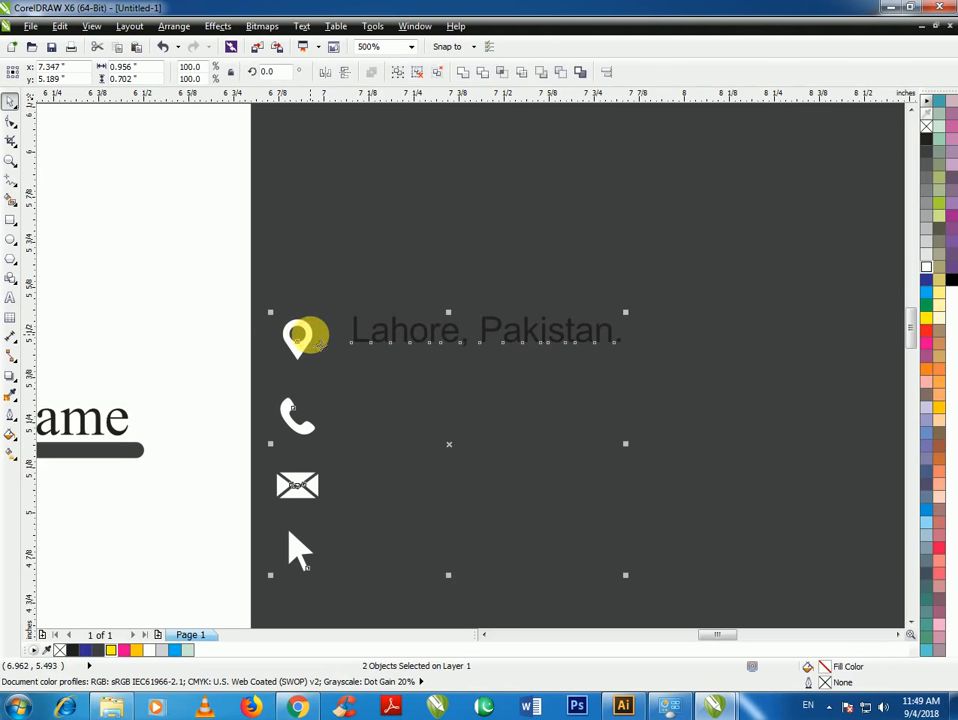
key(c)
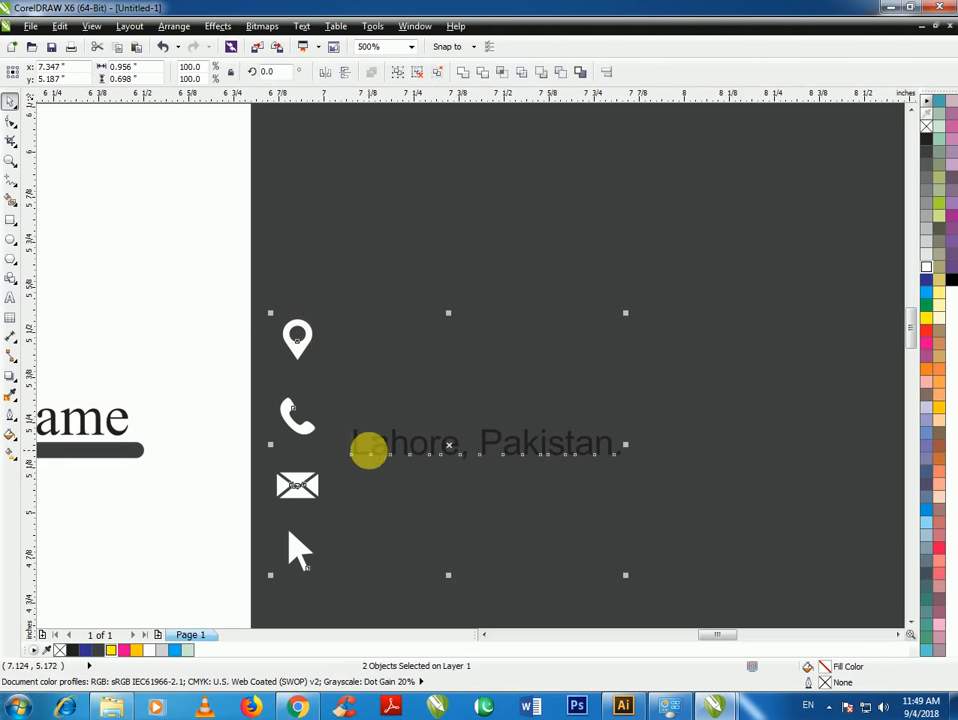
key(ctrl+z)
click(271, 353)
click(297, 350)
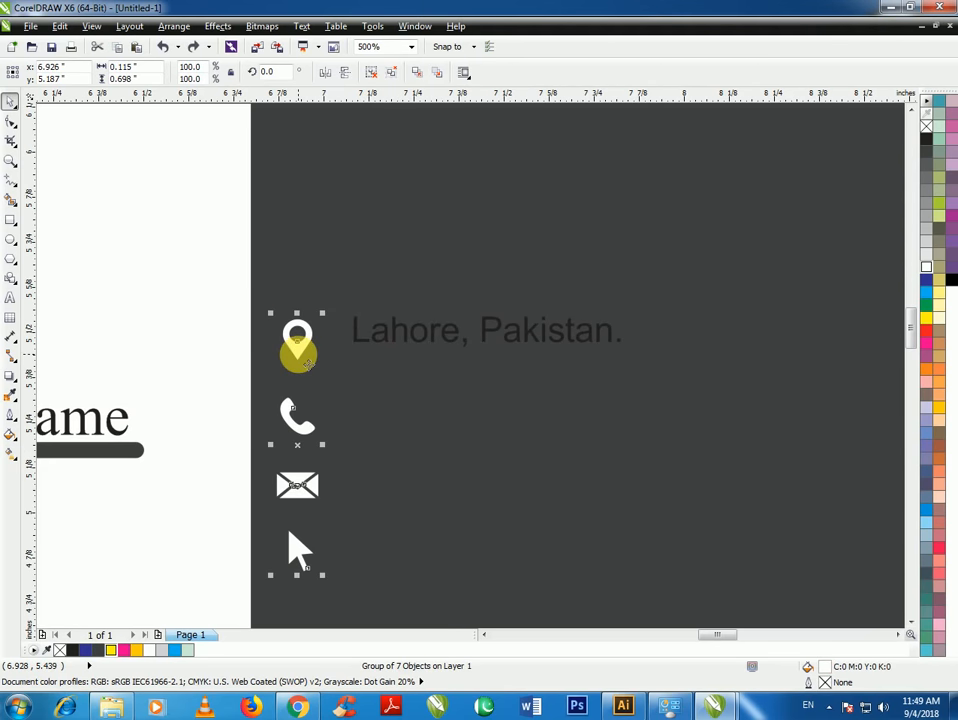
key(ctrl+u)
Try aligning the pin with the address, undo, and drag a horizontal guide under the address line
click(224, 370)
click(299, 352)
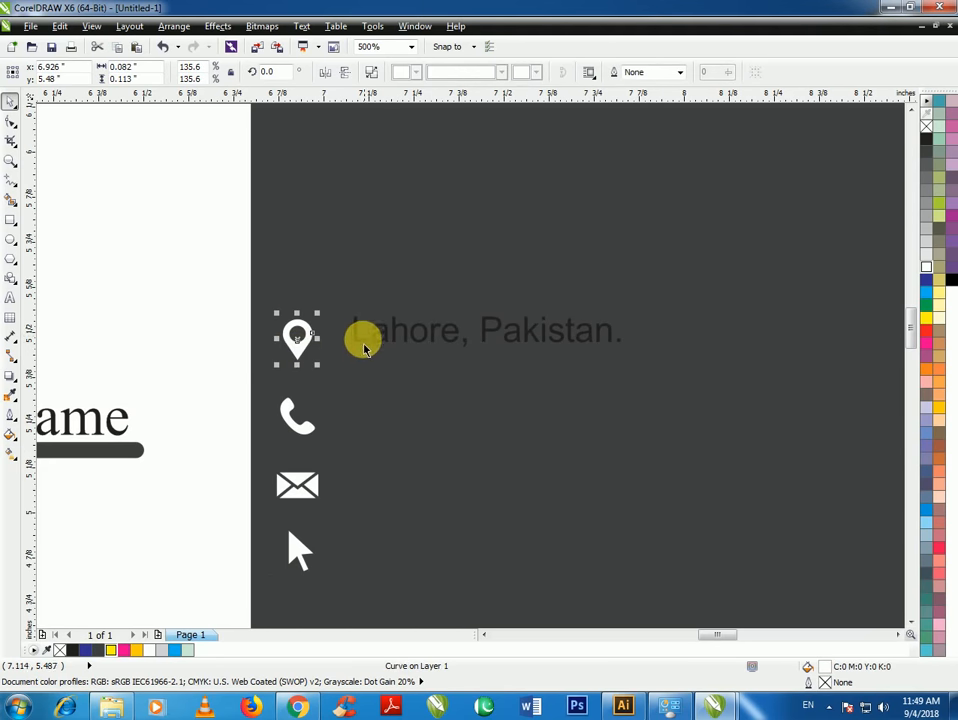
shift+click(364, 346)
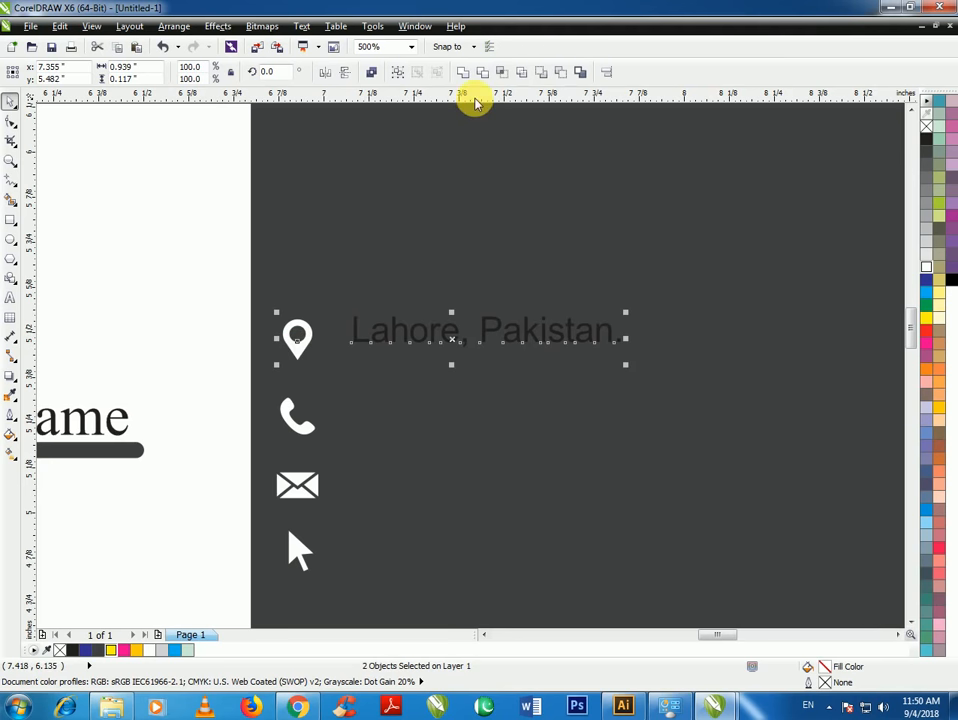
key(c)
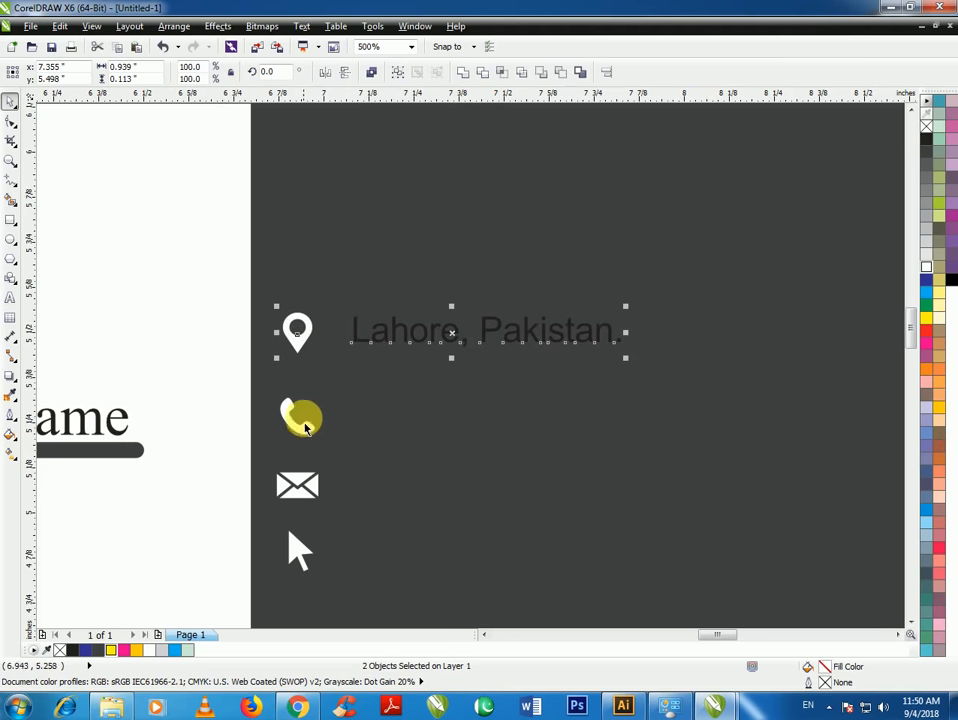
click(391, 310)
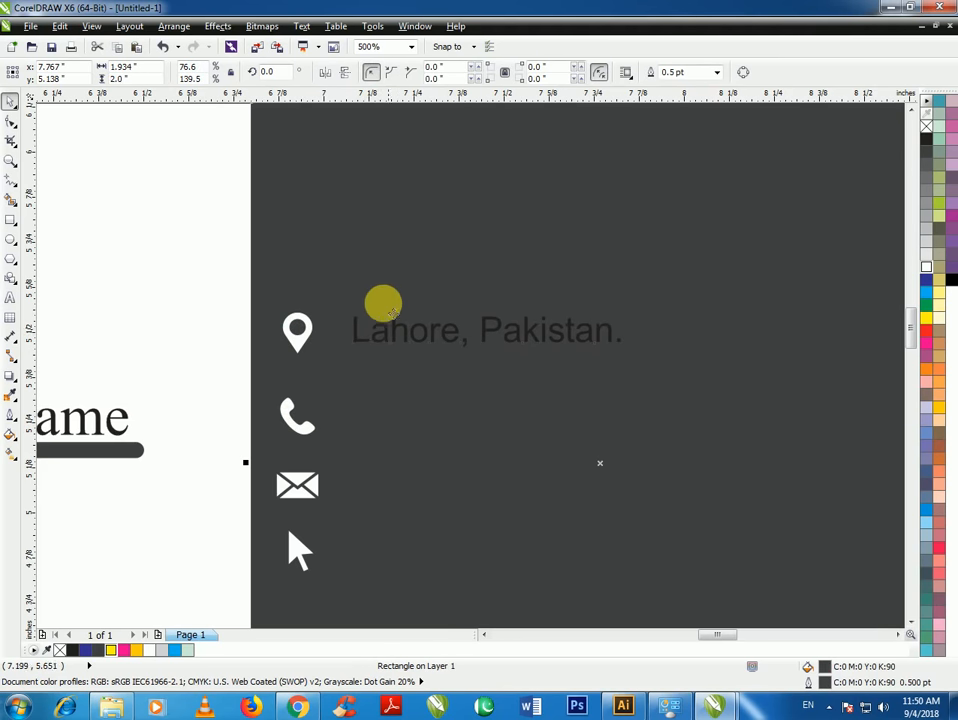
key(ctrl+z)
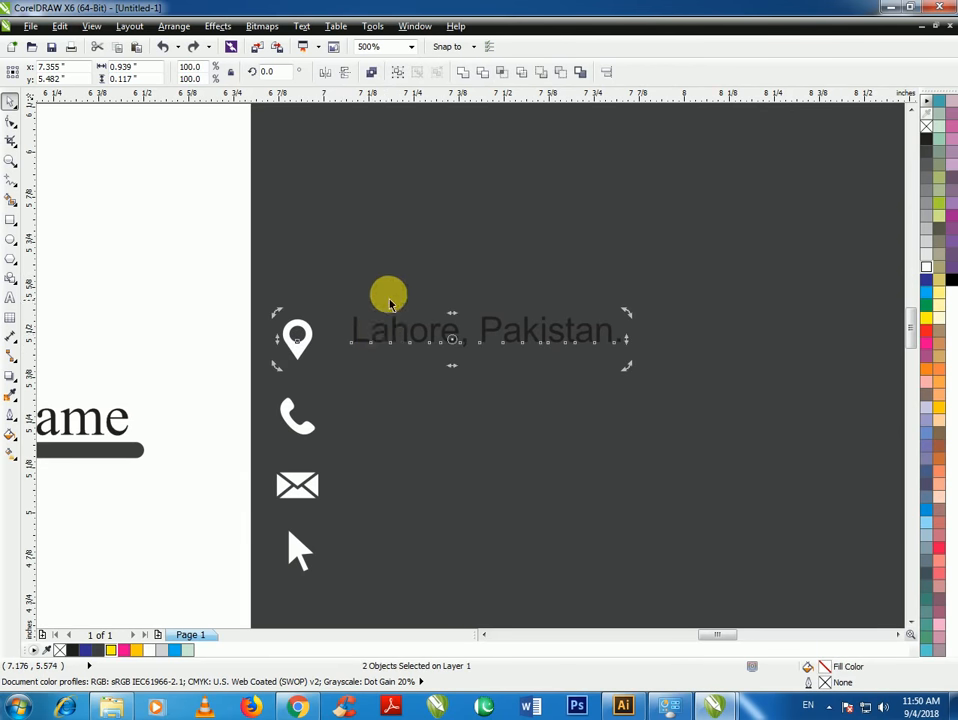
click(391, 308)
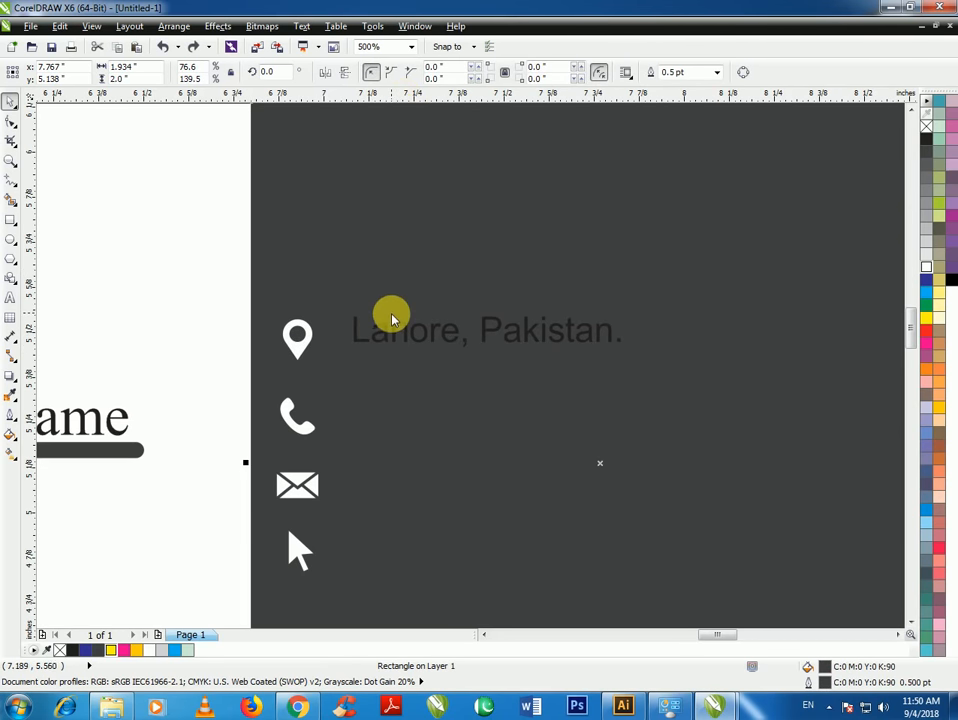
drag(391, 318, 366, 358)
scroll(348, 357, up, 2)
Drag horizontal guides from the ruler for the phone, envelope and arrow icon rows
scroll(366, 358, down, 2)
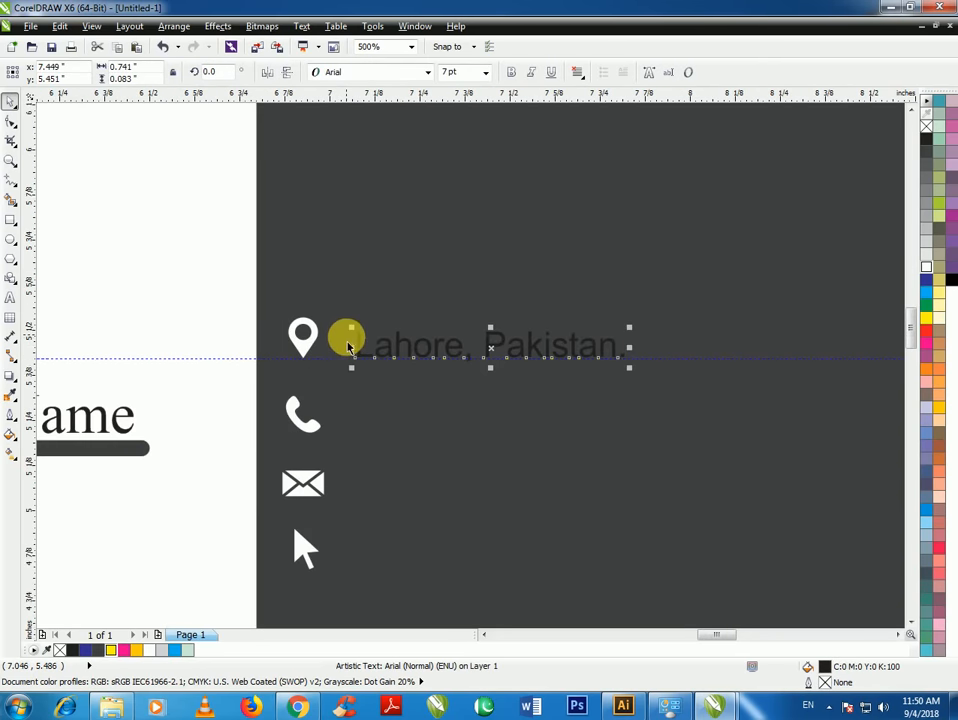
drag(369, 100, 372, 433)
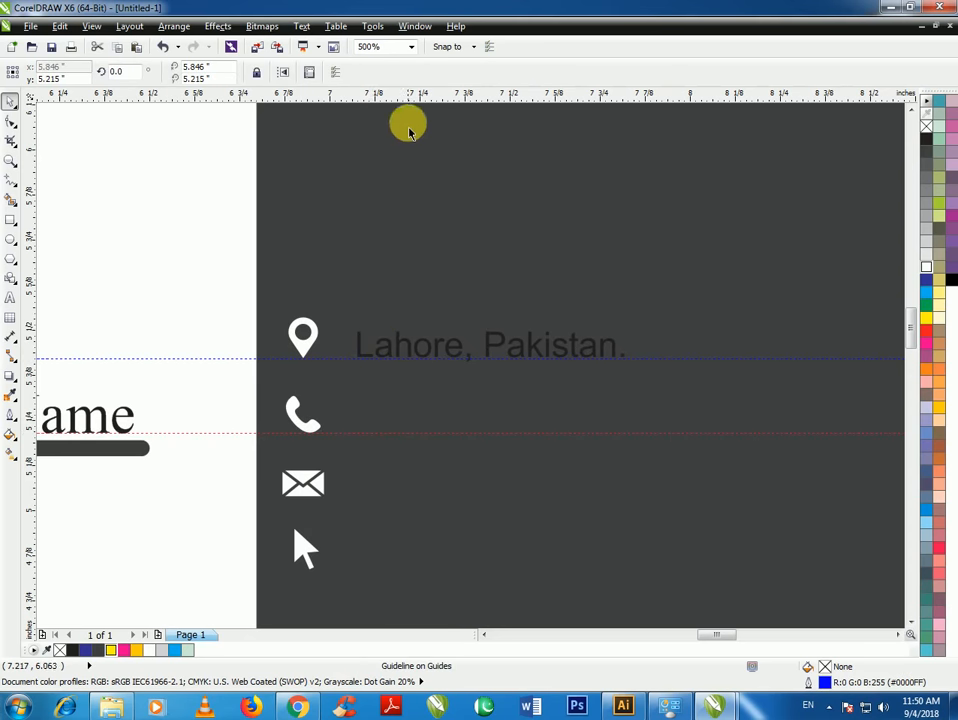
drag(379, 486, 375, 498)
drag(398, 96, 368, 428)
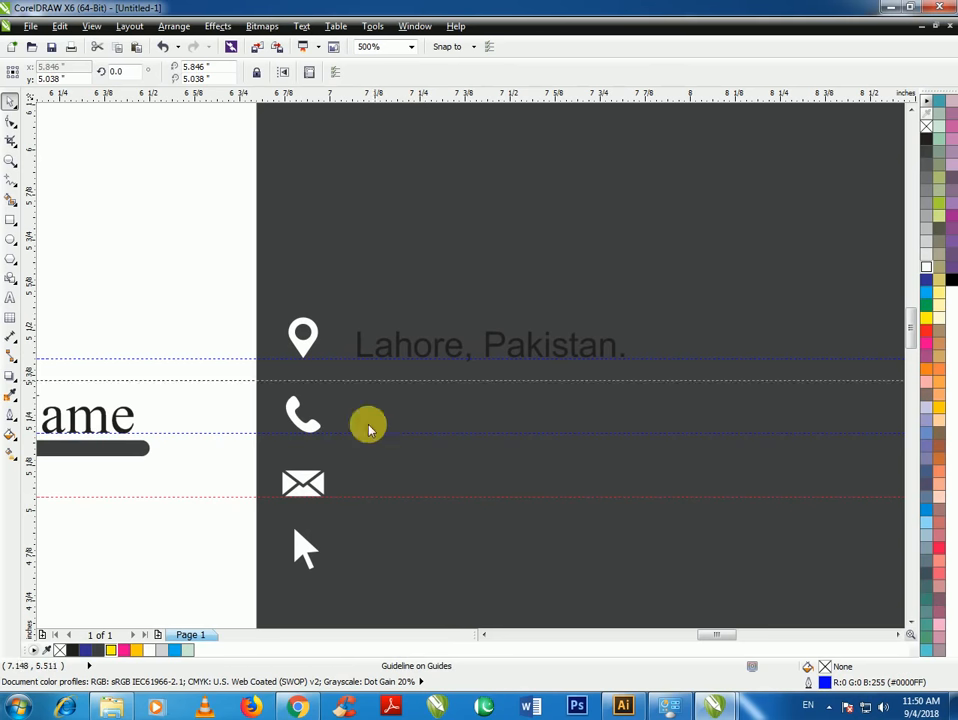
drag(354, 575, 354, 571)
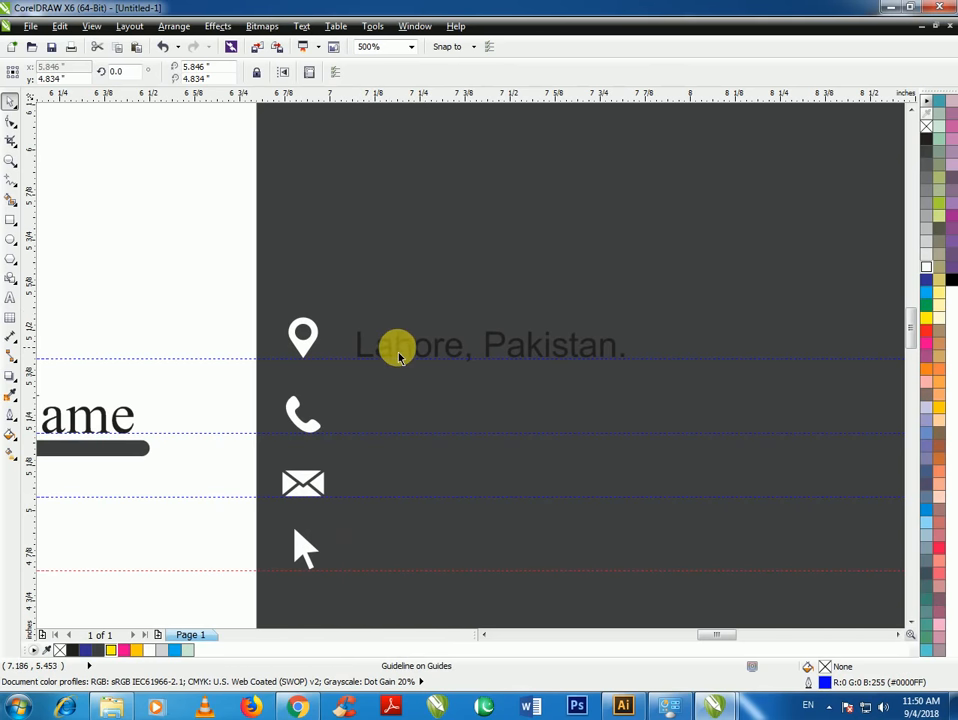
Copy the address text down to the phone row and retype it as the phone number
click(387, 344)
drag(387, 344, 406, 402)
right_click(388, 417)
scroll(385, 426, up, 2)
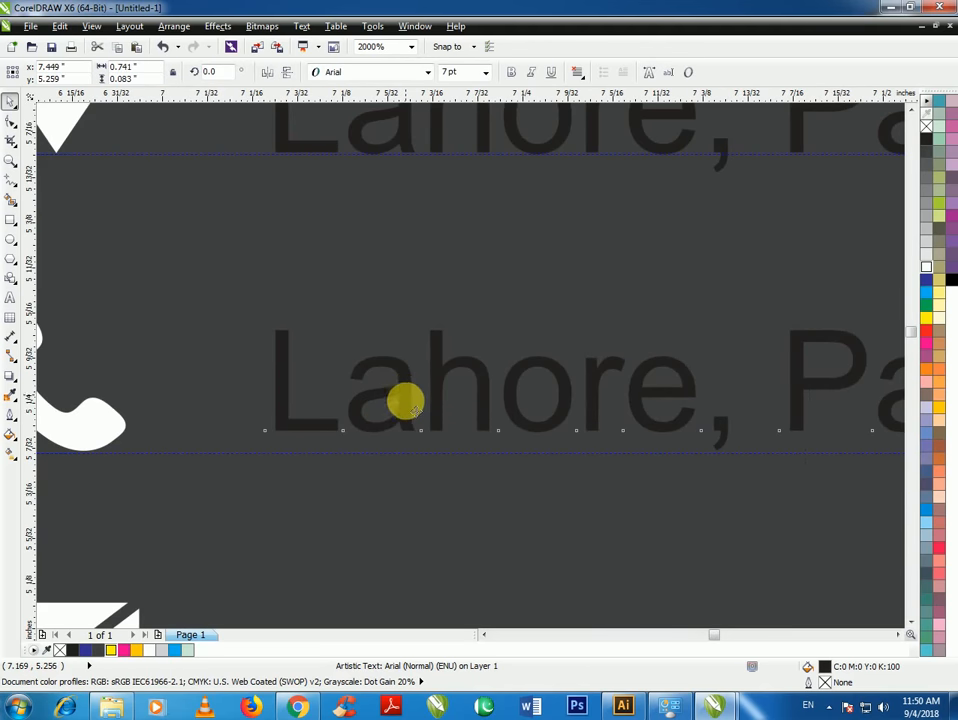
click(404, 412)
double_click(404, 415)
key(ctrl+a)
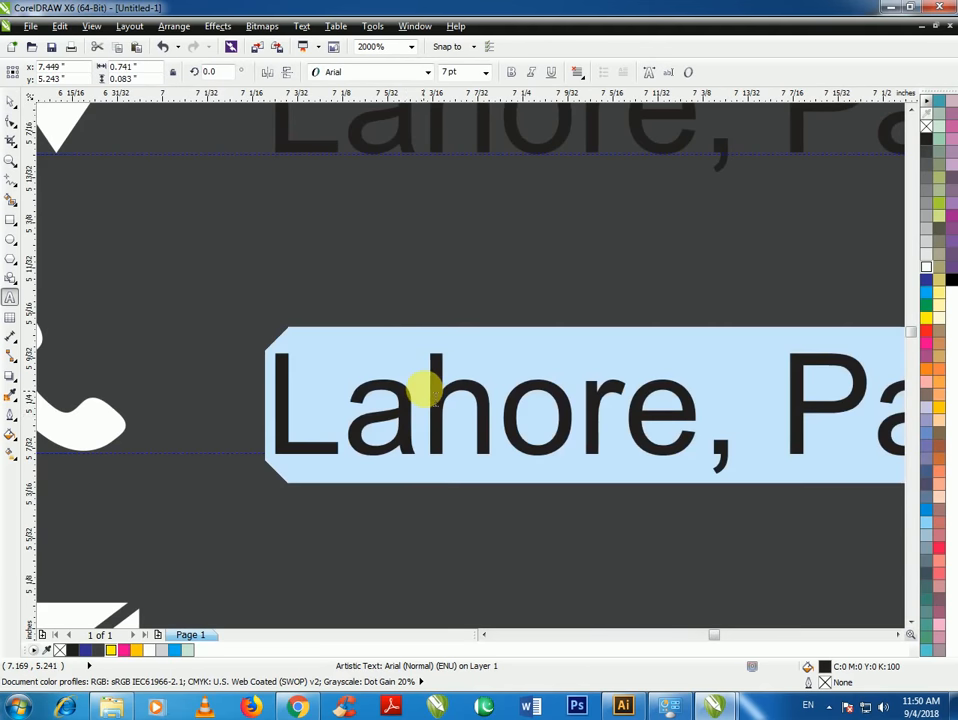
text(03)
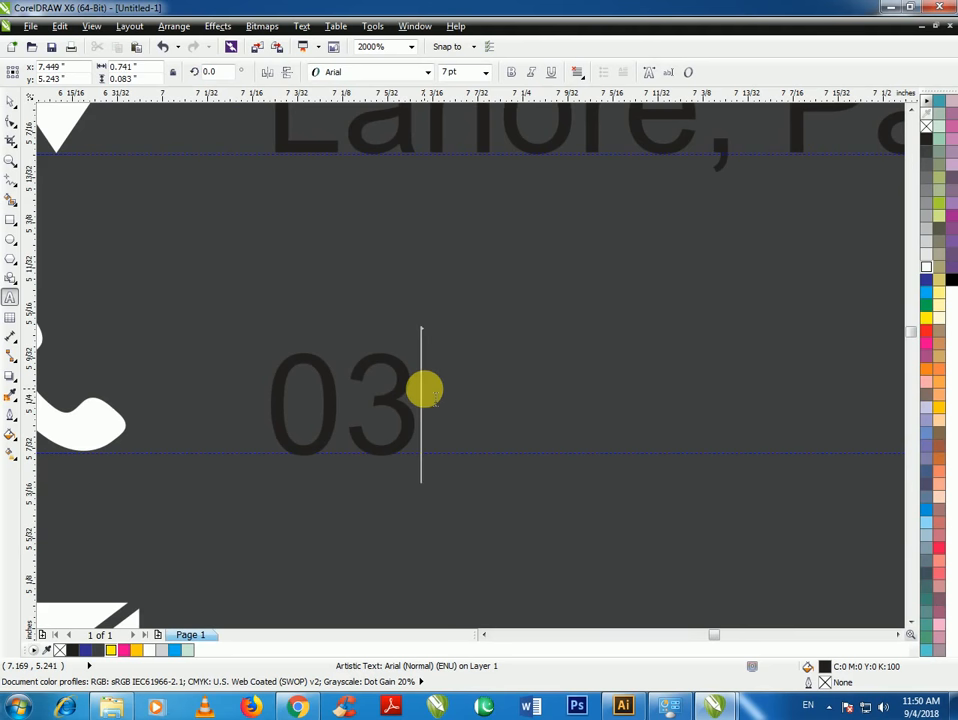
key(BackSpace)
key(BackSpace)
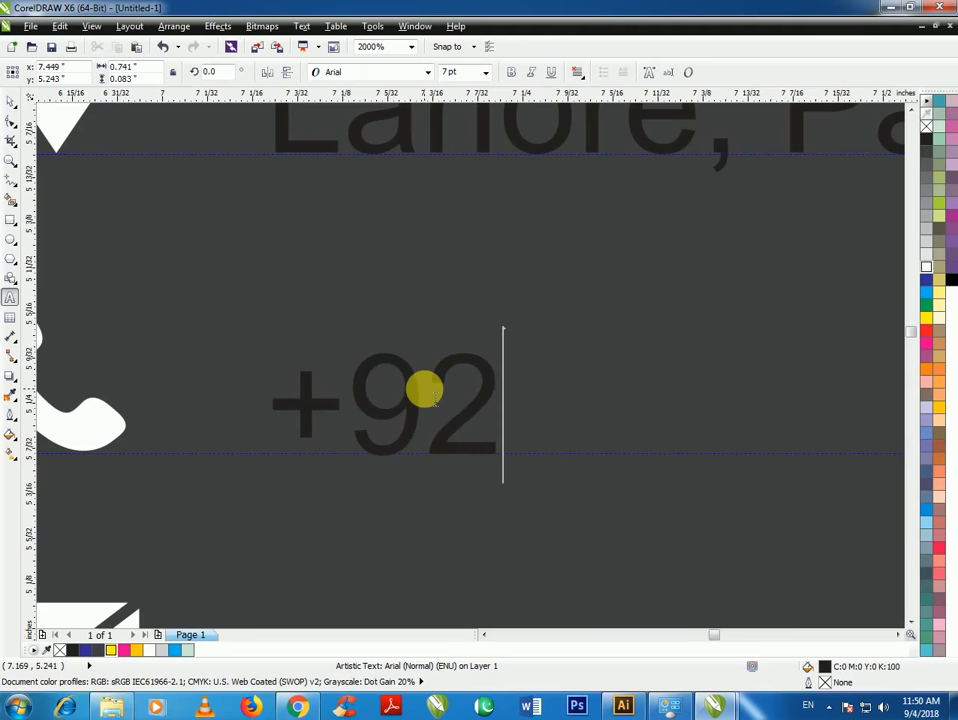
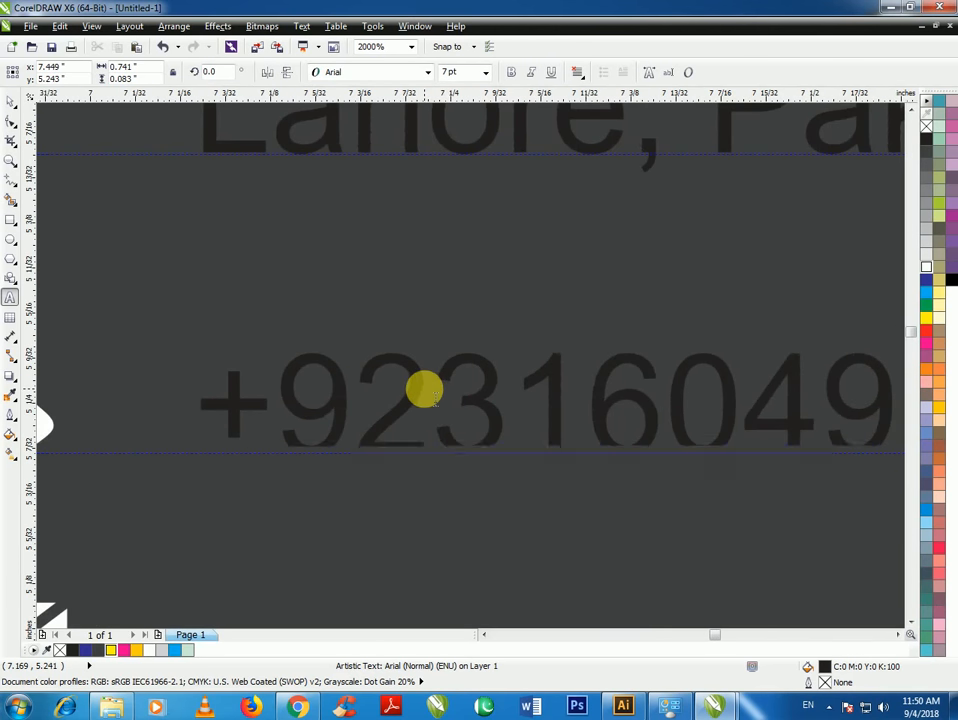
scroll(436, 381, down, 3)
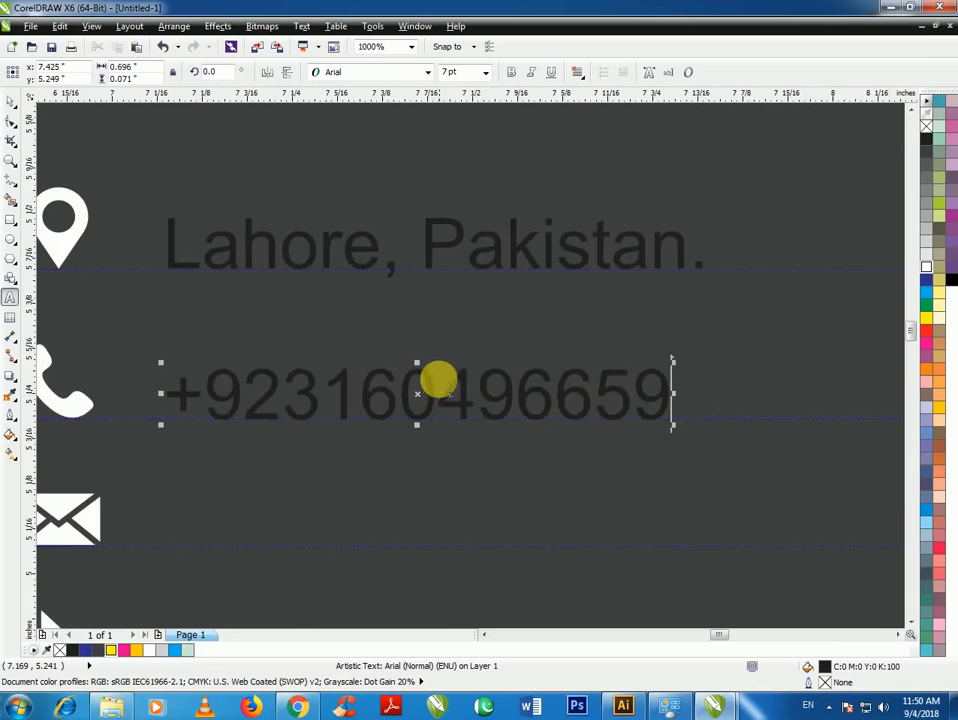
click(10, 101)
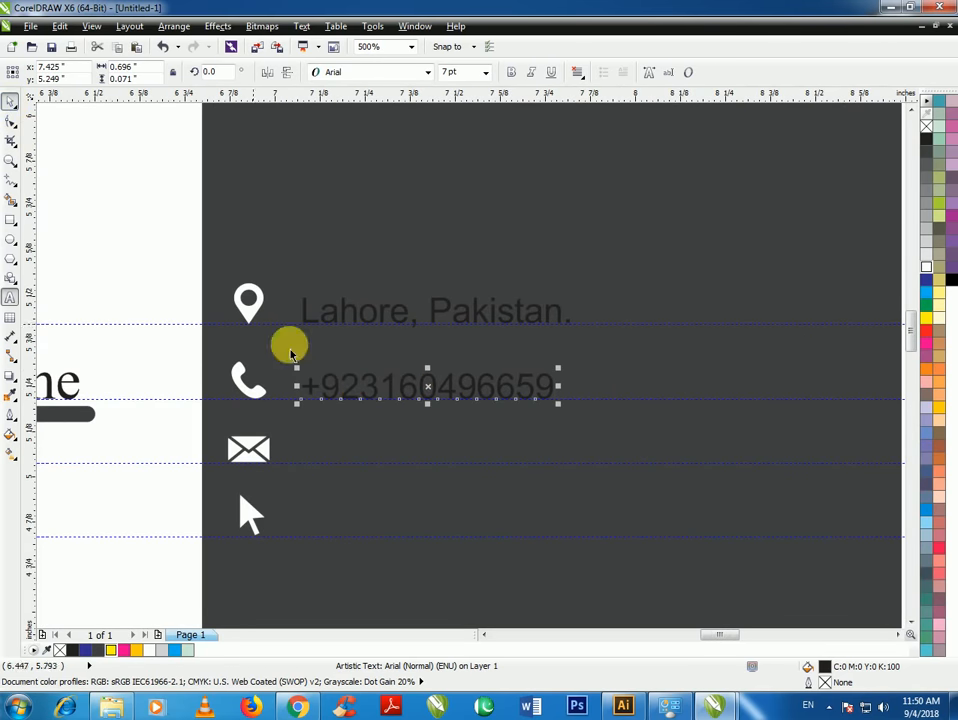
drag(425, 390, 426, 452)
right_click(426, 452)
double_click(419, 452)
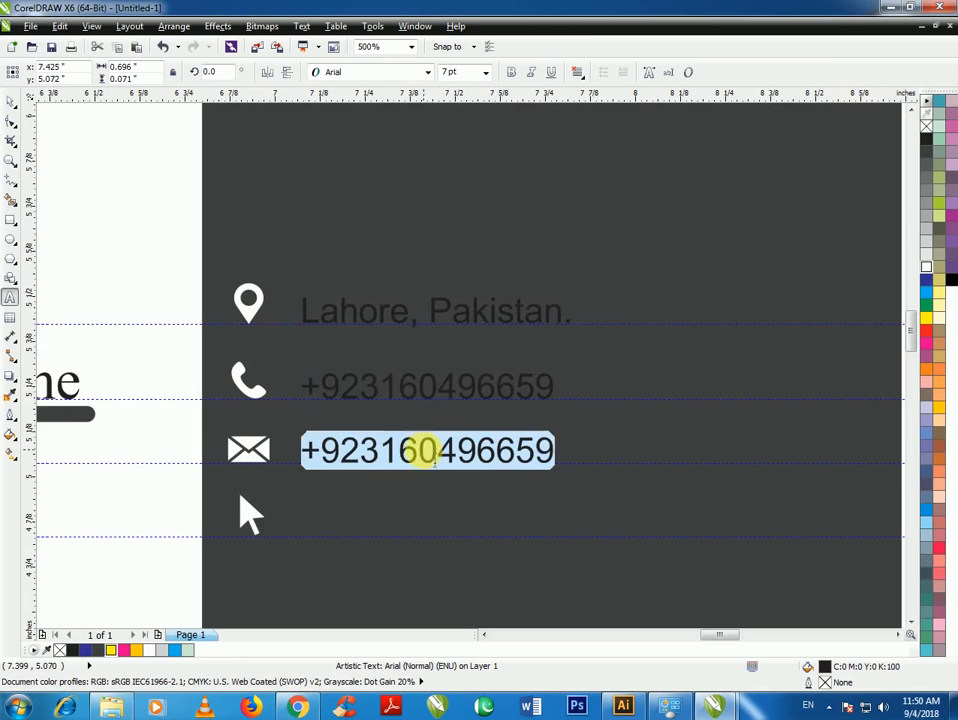
text(www.multichann)
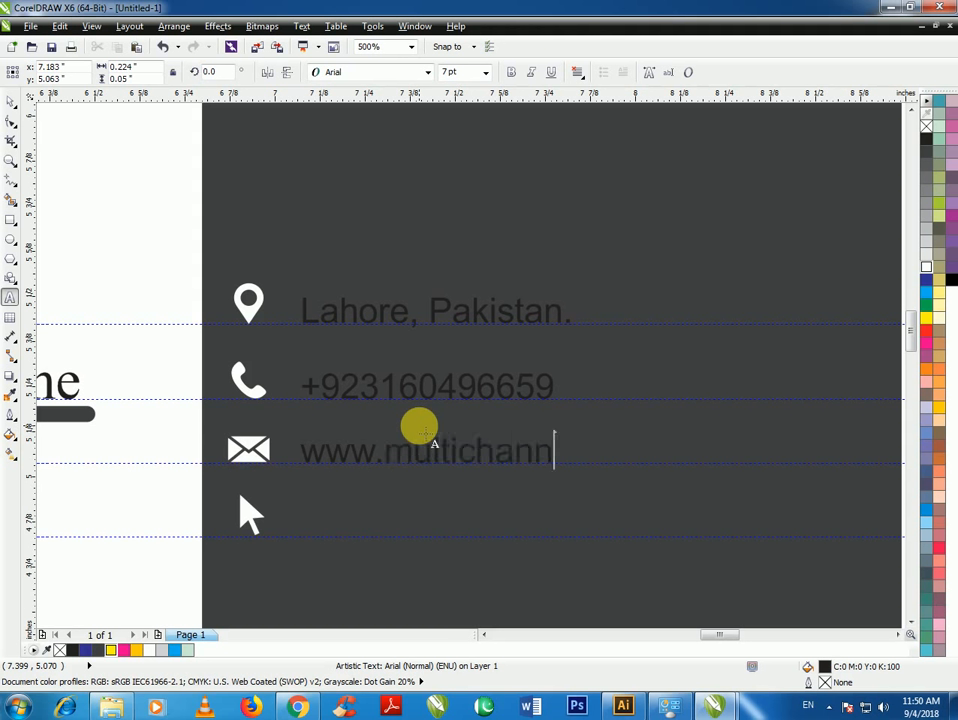
text(el.pk.com)
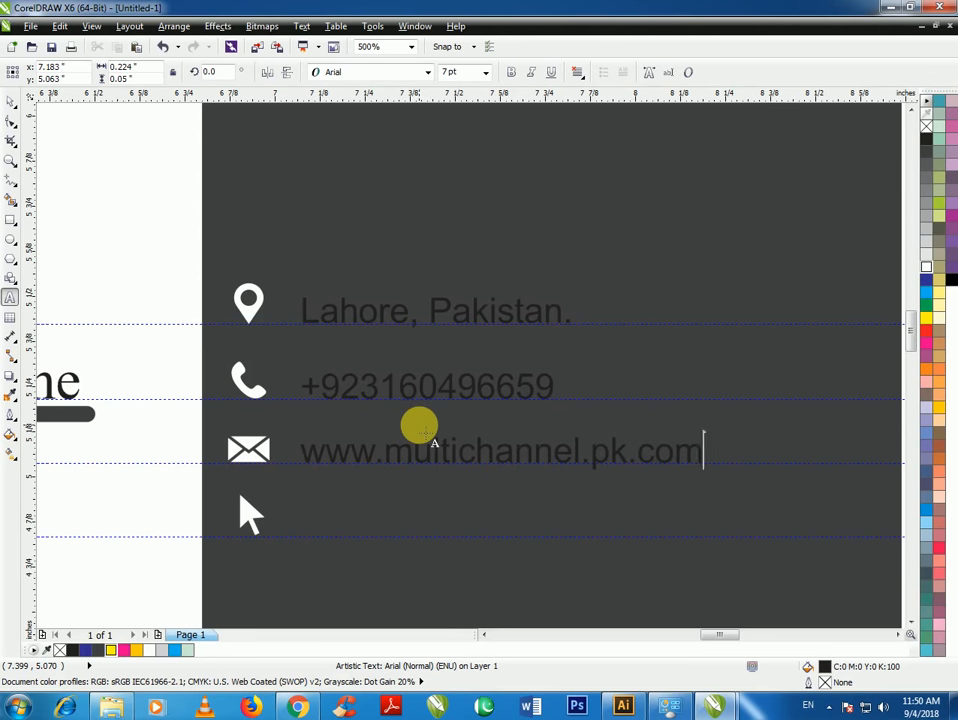
click(8, 97)
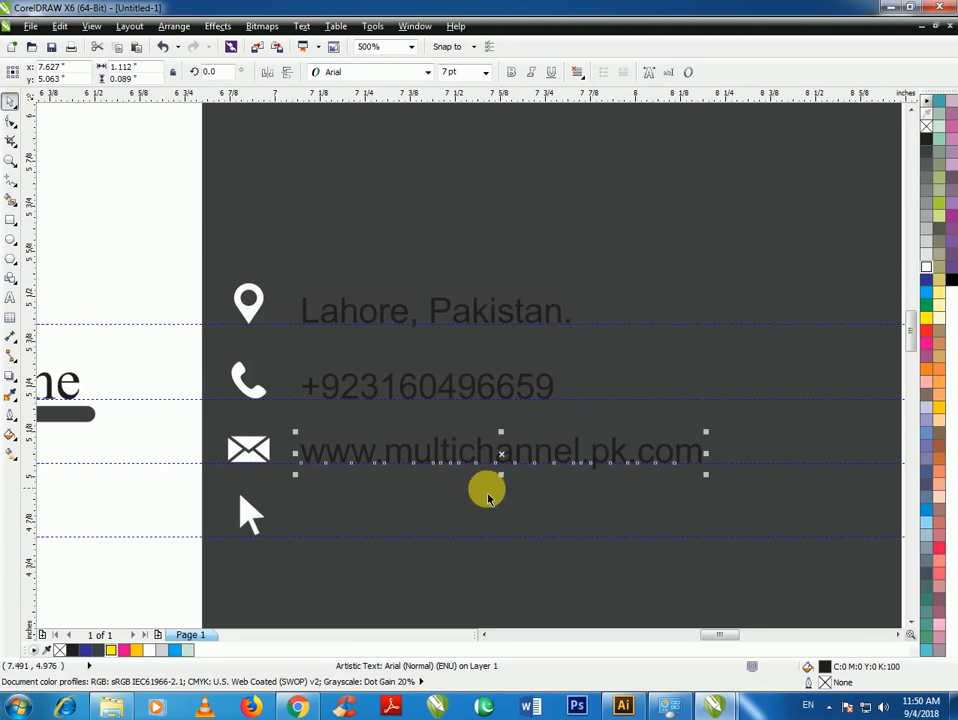
Copy the website to the arrow row and edit the envelope-row copy into a Gmail e-mail address
drag(498, 458, 502, 532)
right_click(502, 530)
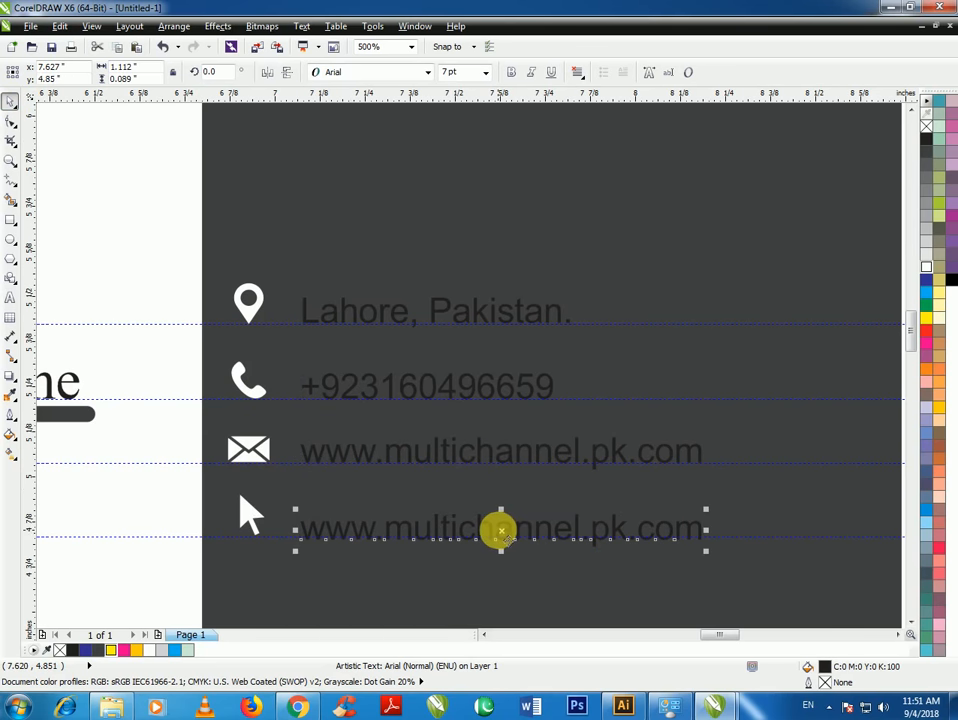
double_click(497, 527)
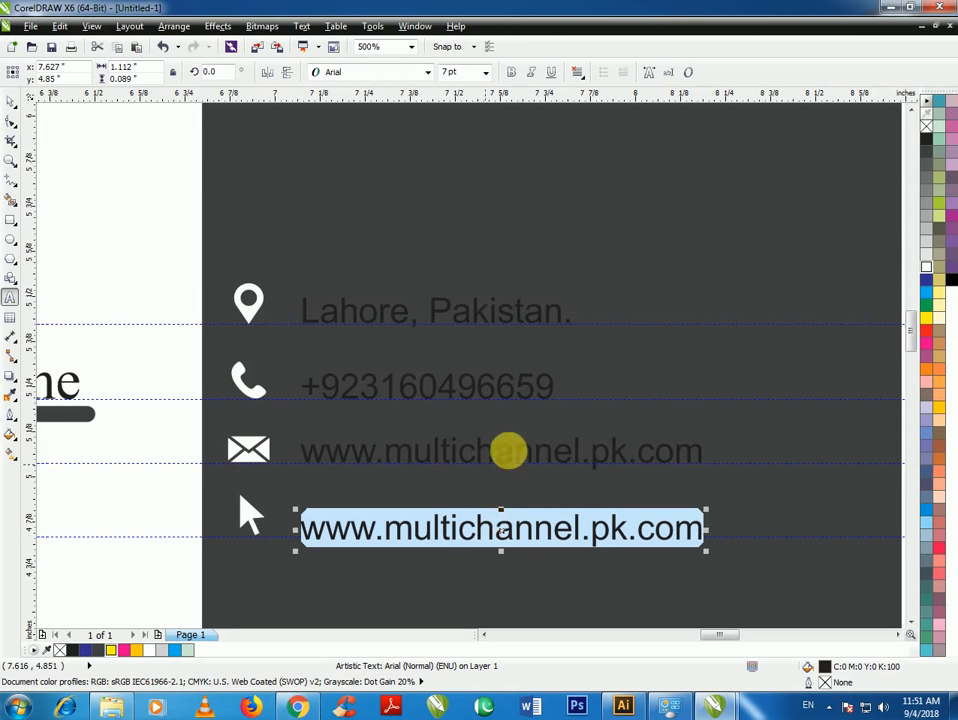
click(632, 450)
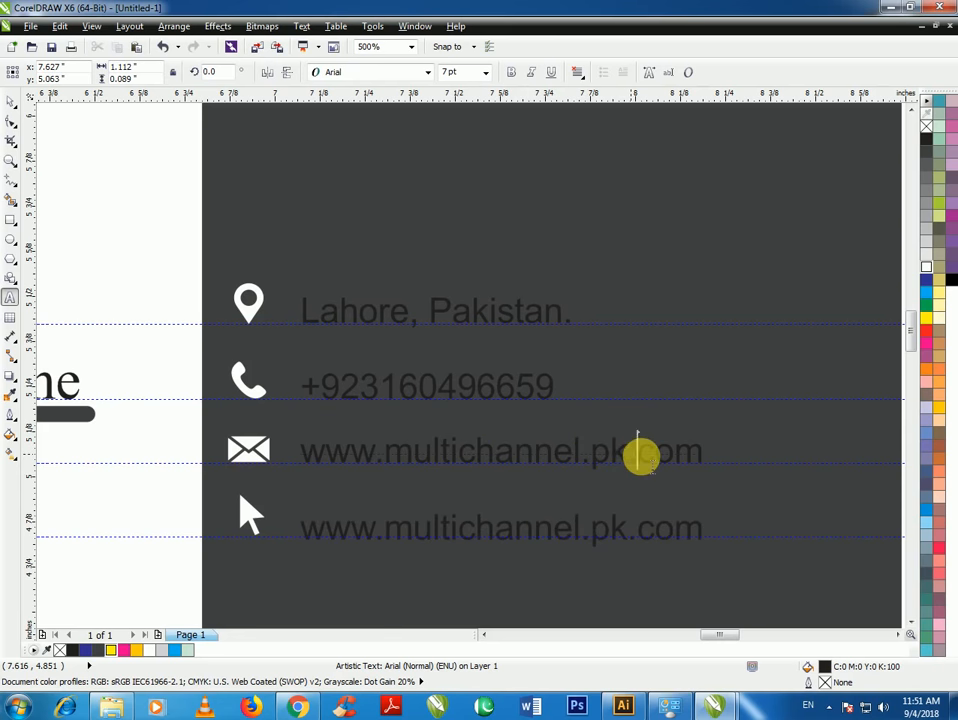
key(BackSpace)
text(@)
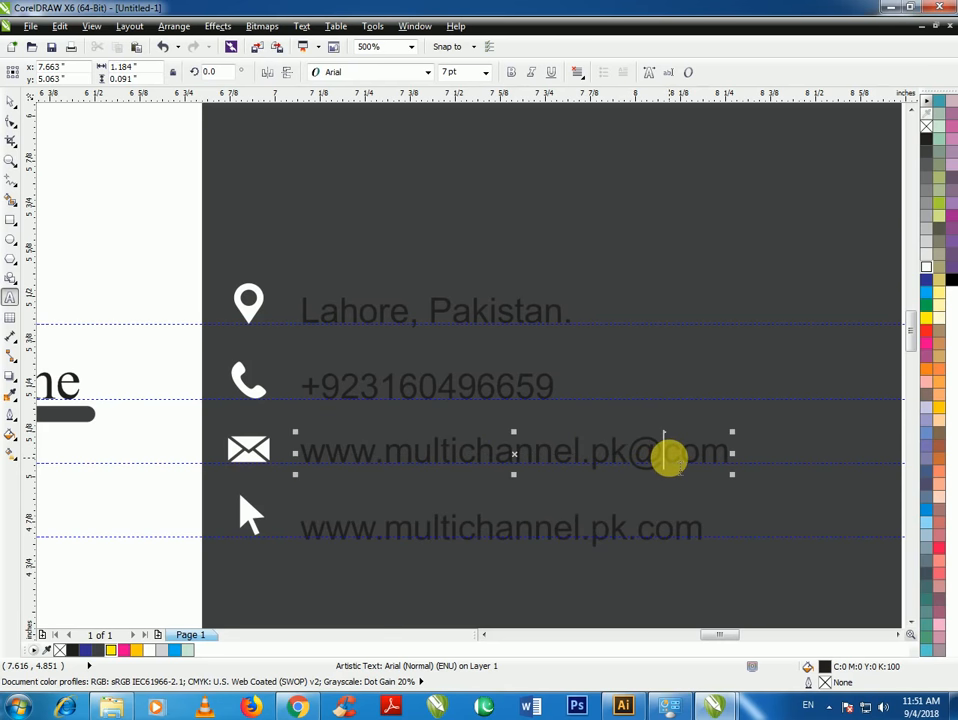
text(gmail.)
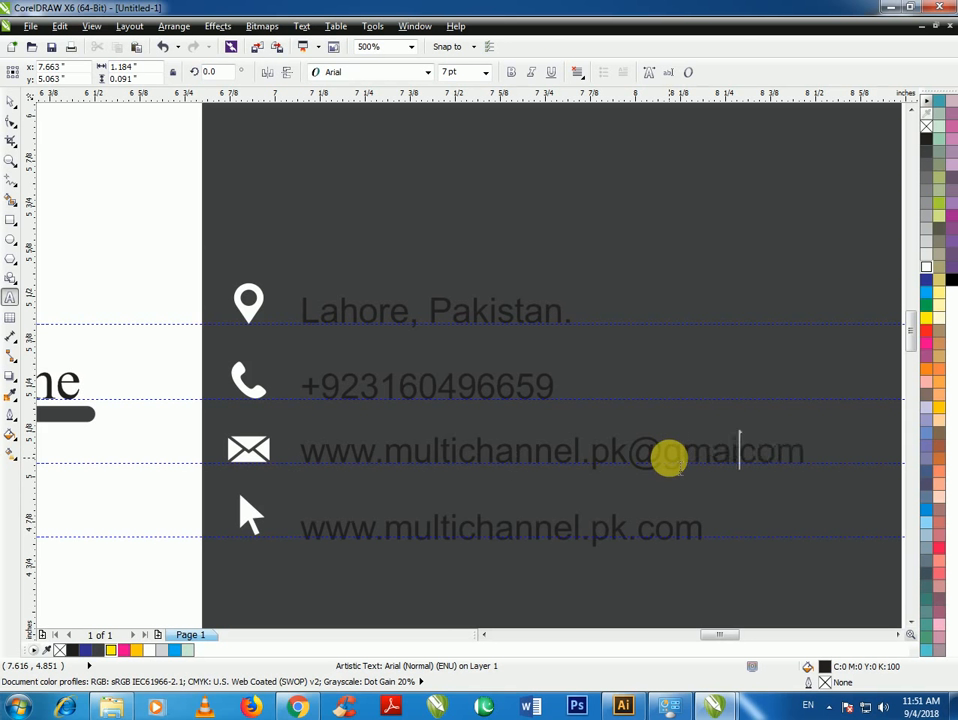
text(com)
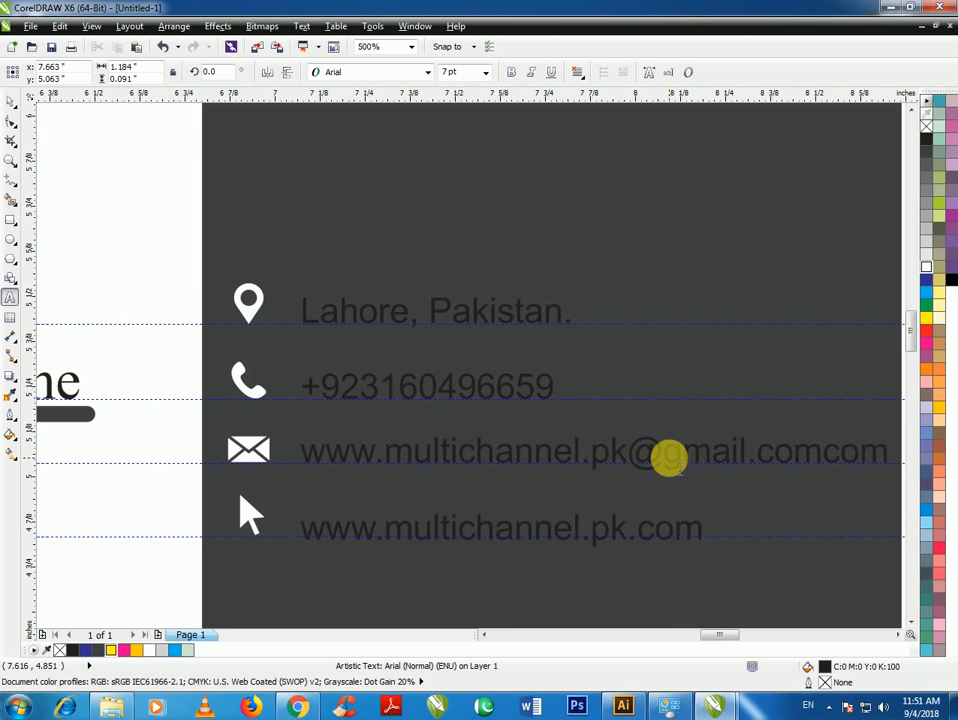
key(BackSpace)
key(BackSpace)
key(BackSpace)
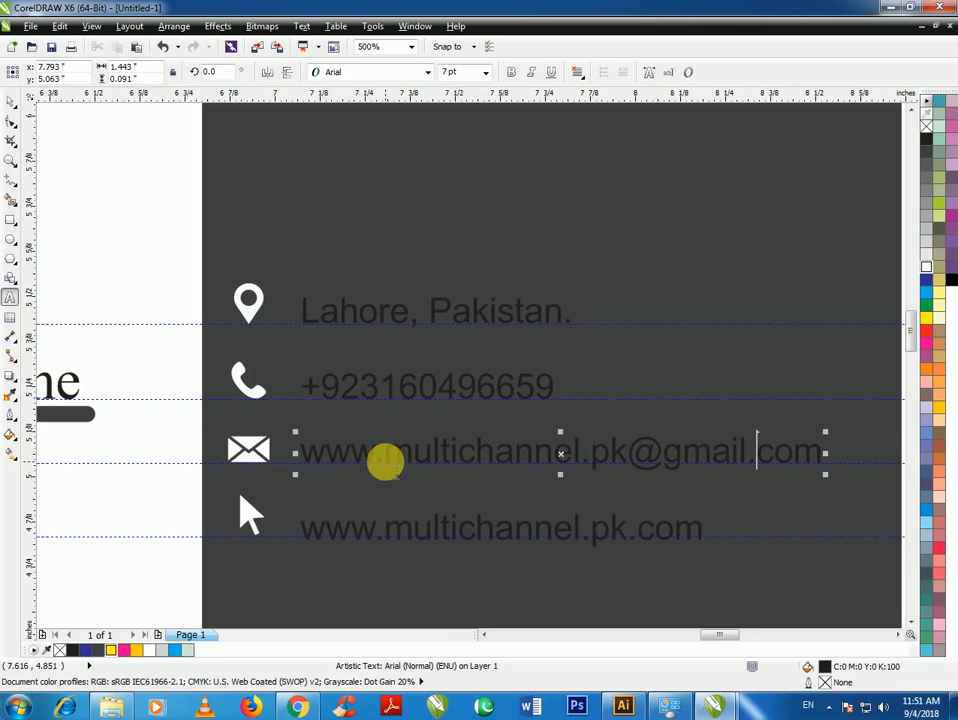
drag(385, 458, 293, 451)
key(Delete)
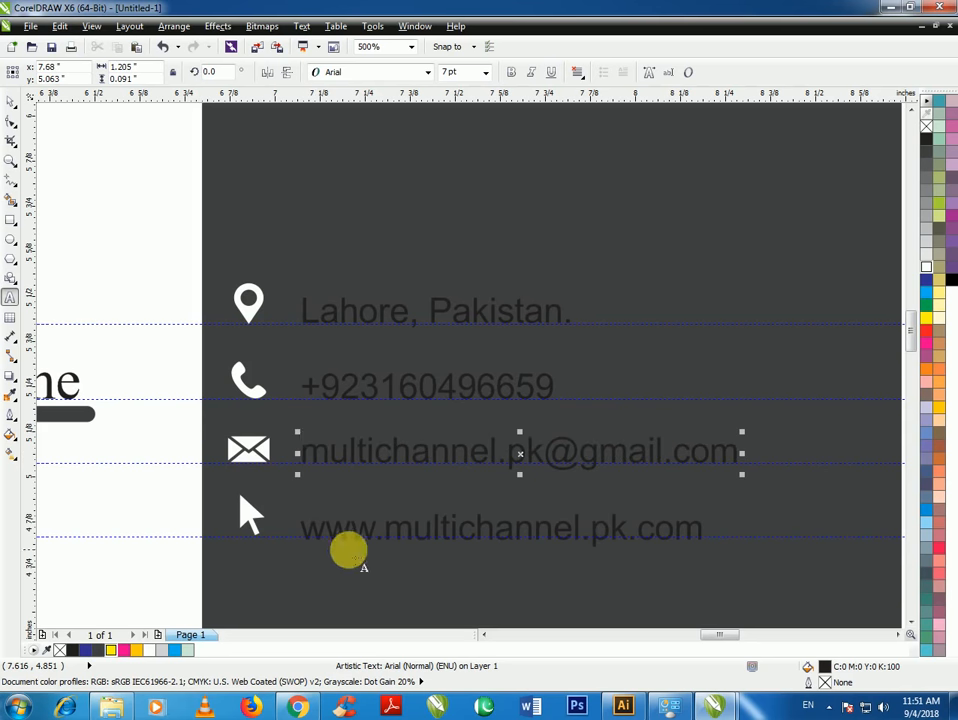
click(11, 100)
click(421, 526)
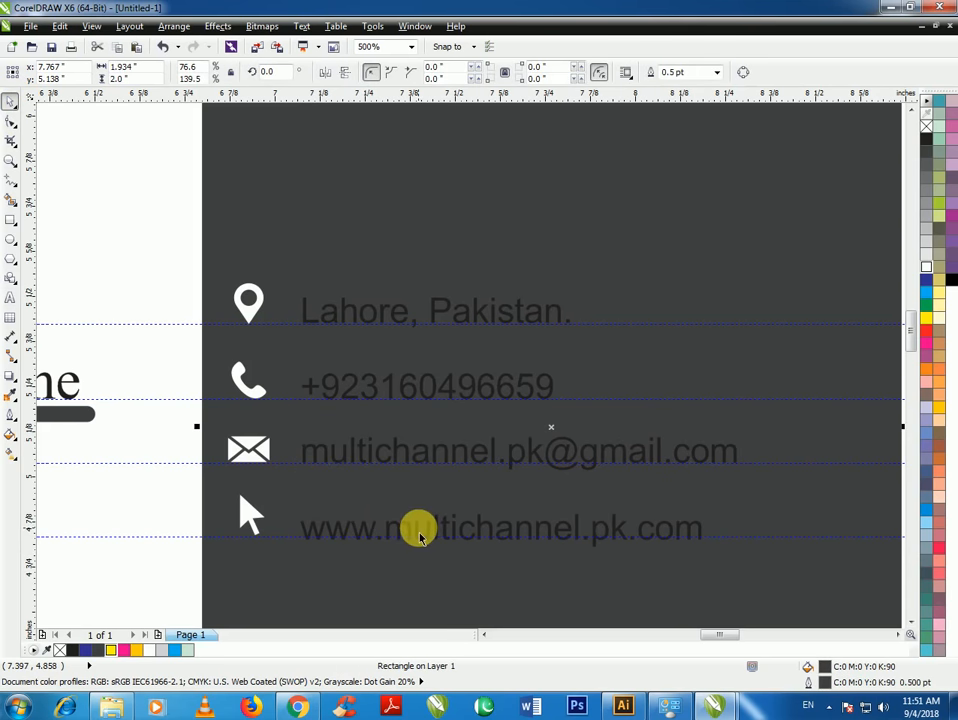
Nudge the website line up, then fill the address, phone, e-mail and website lines white
drag(421, 537, 420, 528)
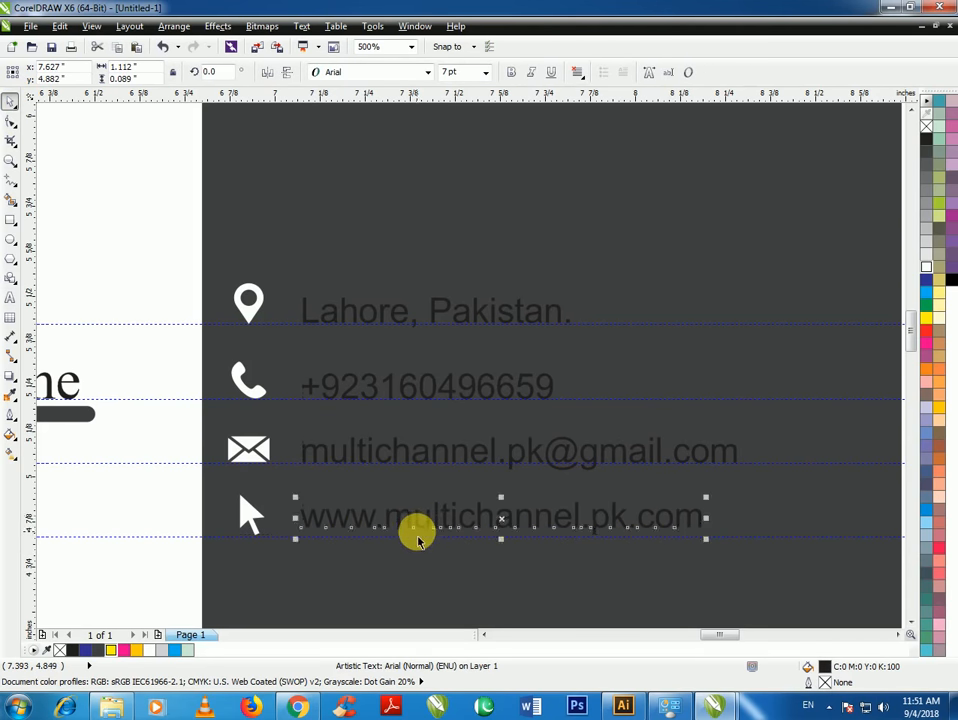
scroll(417, 520, up, 2)
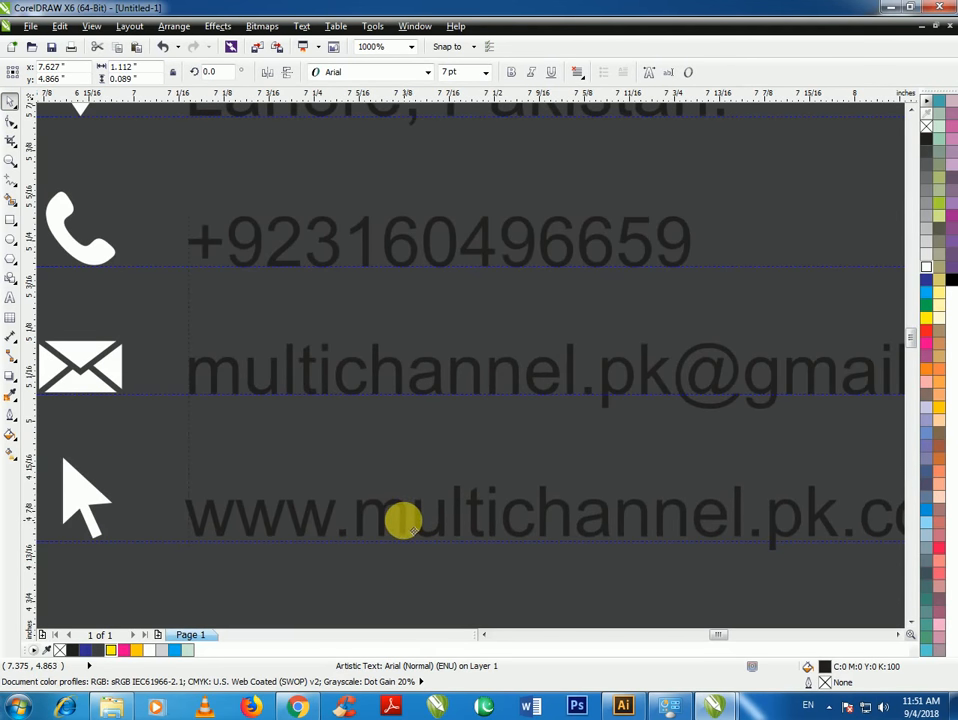
scroll(363, 406, down, 4)
click(665, 205)
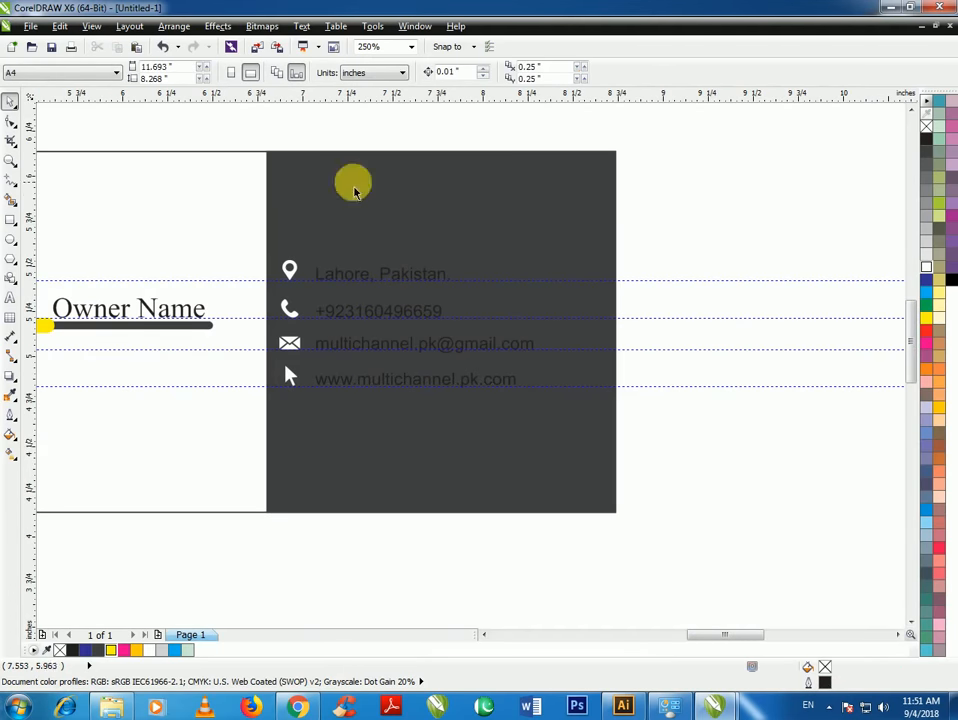
click(363, 277)
shift+click(387, 310)
shift+click(395, 354)
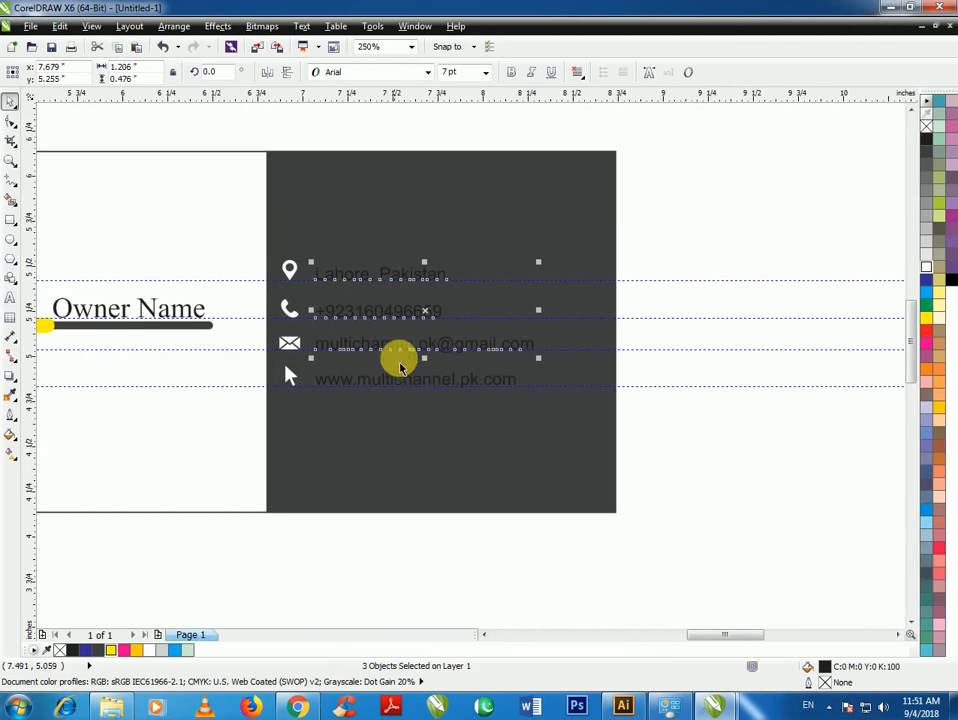
shift+click(413, 381)
click(926, 268)
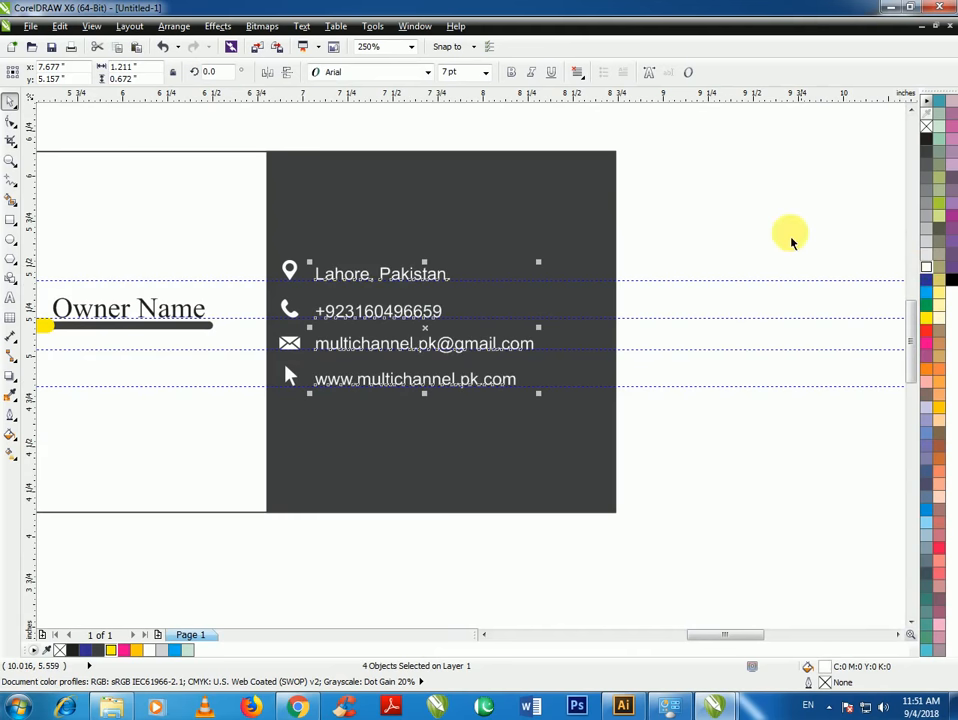
click(695, 231)
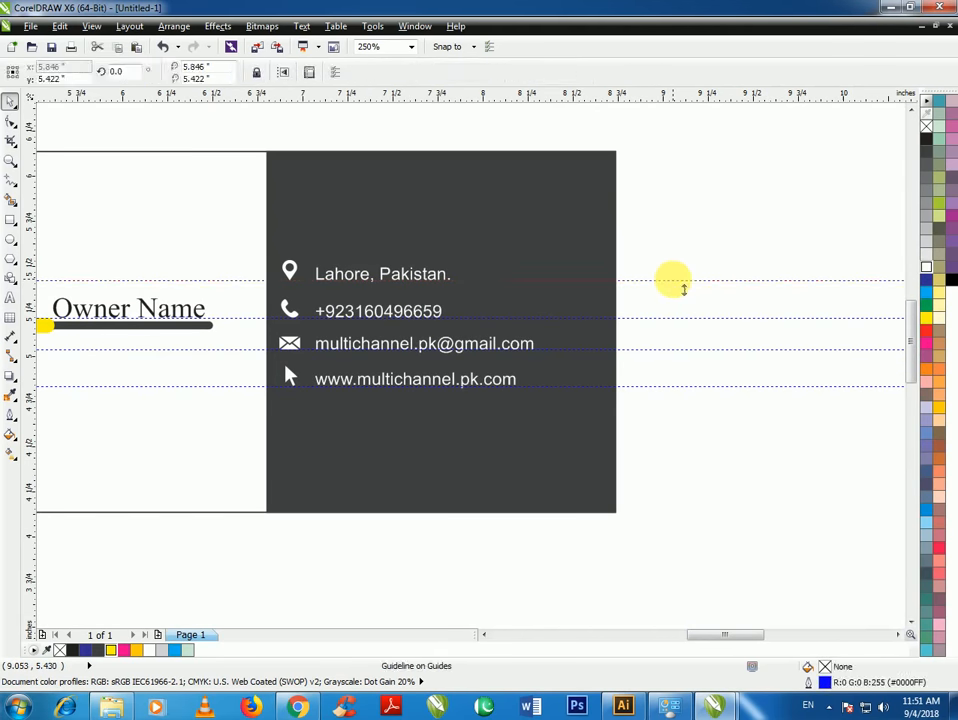
Delete the four horizontal guides, dragging one off and removing three via right-click Delete
drag(673, 280, 680, 318)
click(679, 318)
right_click(679, 318)
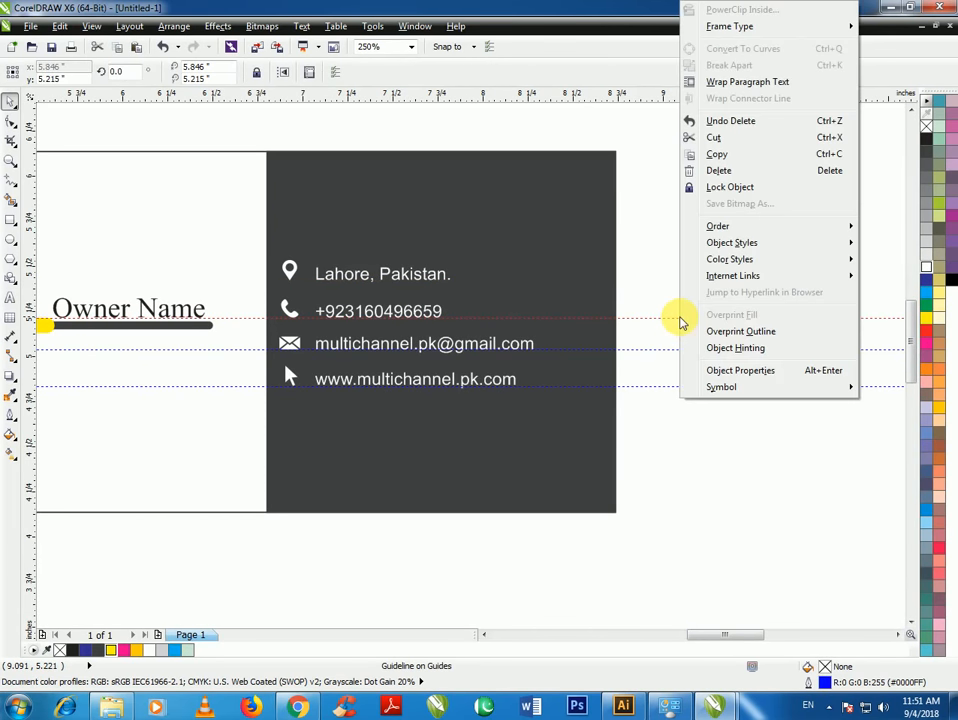
click(719, 172)
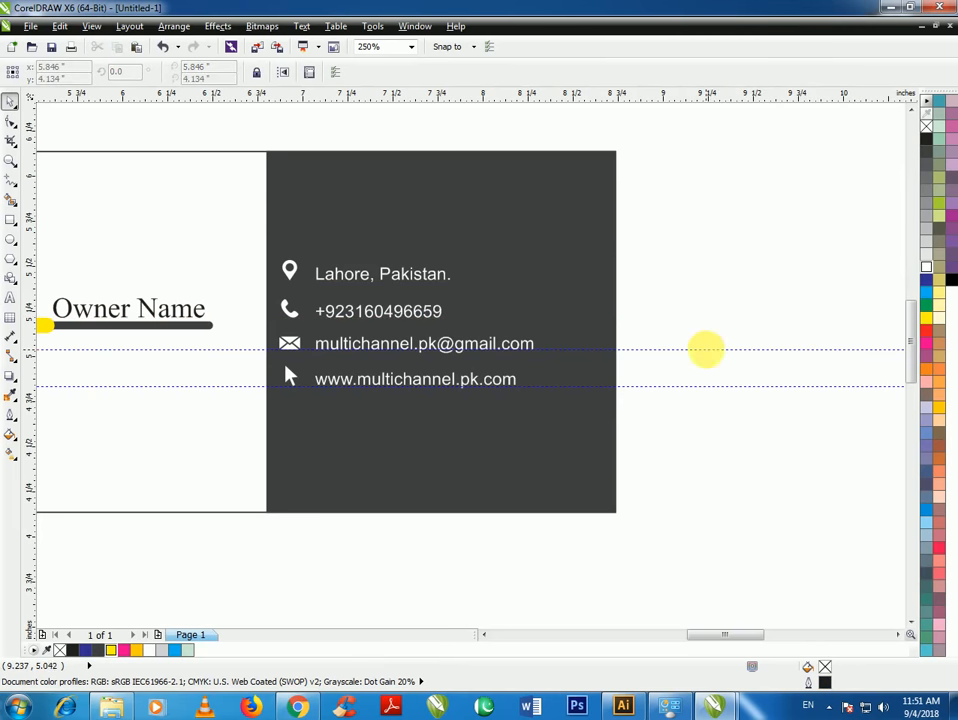
right_click(707, 349)
click(745, 171)
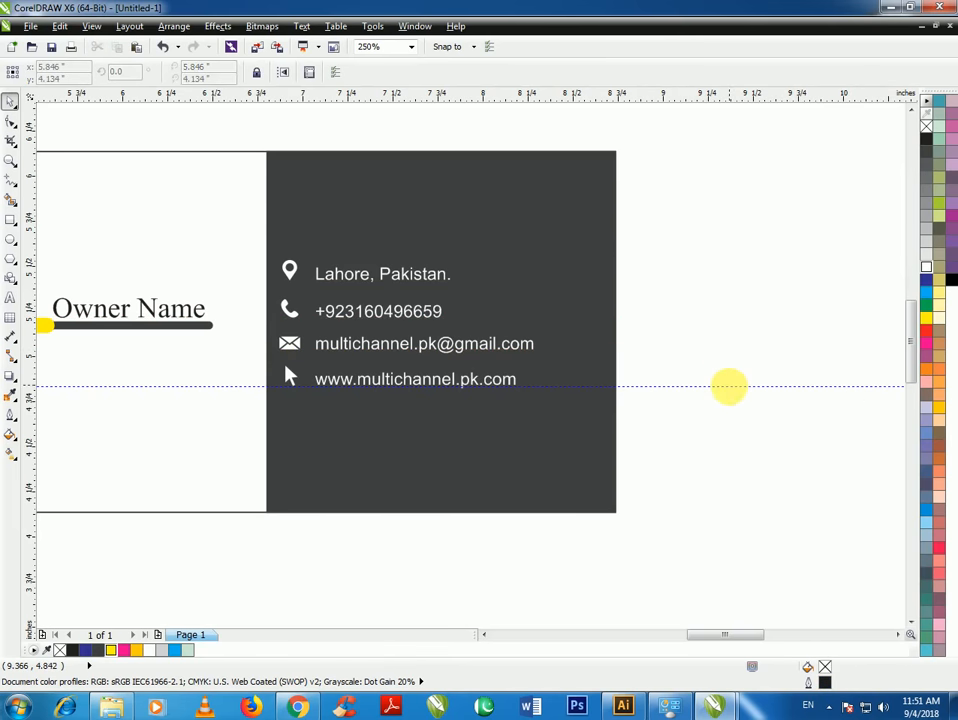
right_click(729, 386)
click(760, 171)
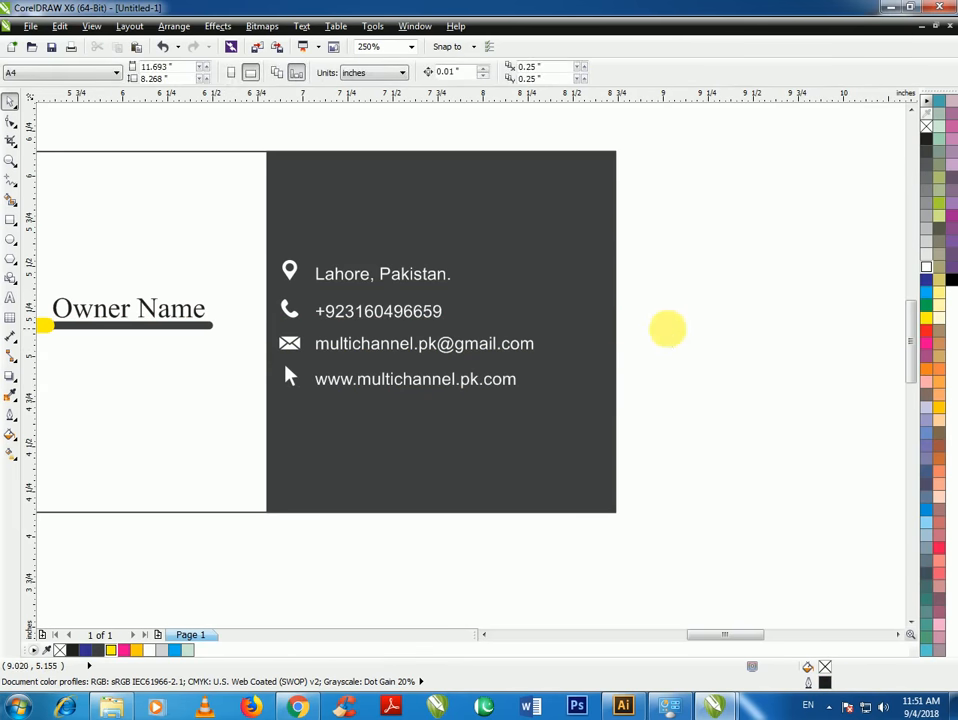
scroll(667, 327, down, 2)
scroll(562, 373, up, 1)
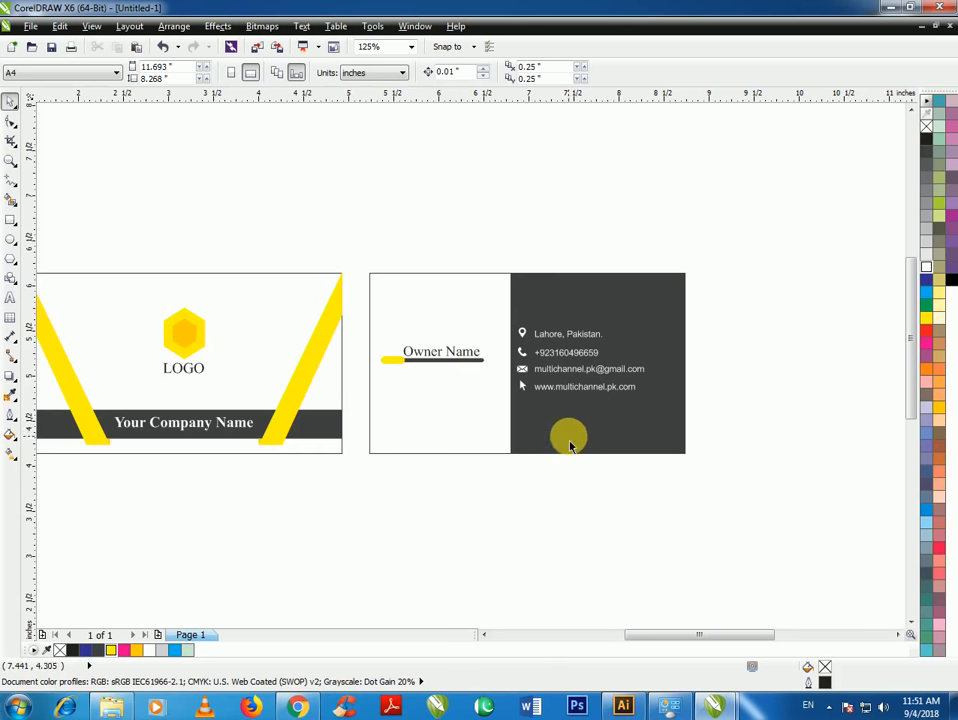
click(571, 517)
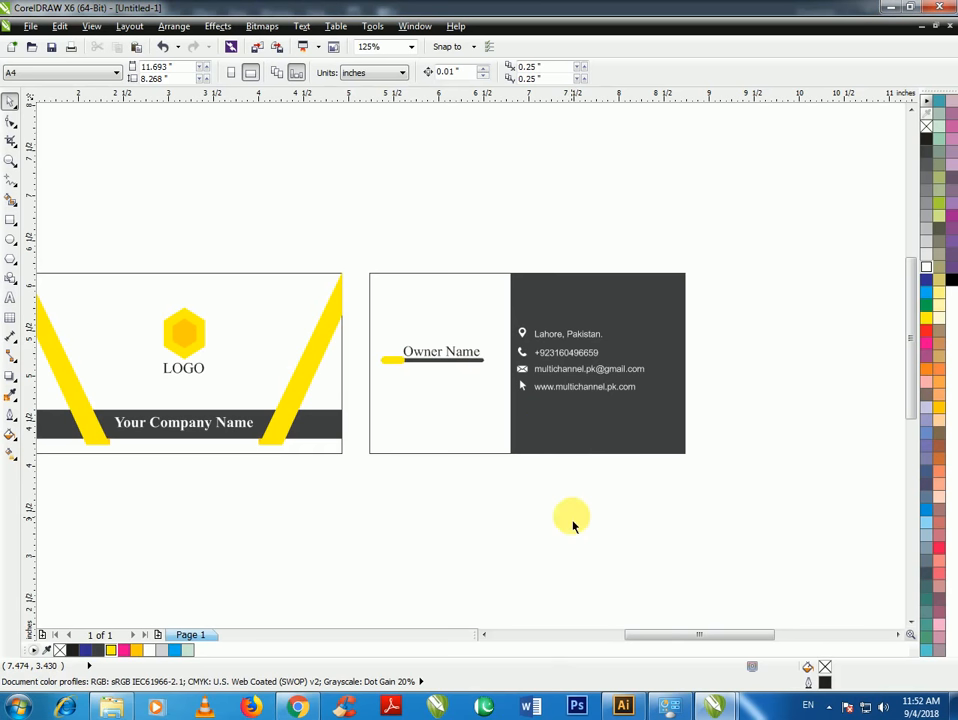
scroll(614, 392, up, 3)
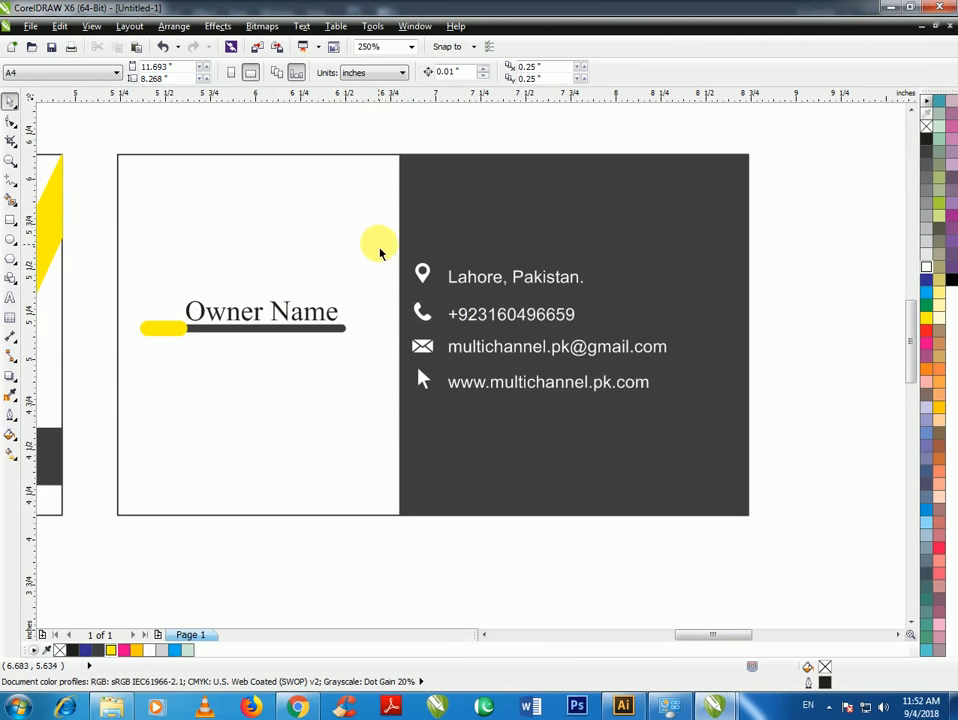
Draw a thin strip near the card's top, set its corner radius to 0, and convert it to curves
click(10, 218)
drag(347, 208, 548, 244)
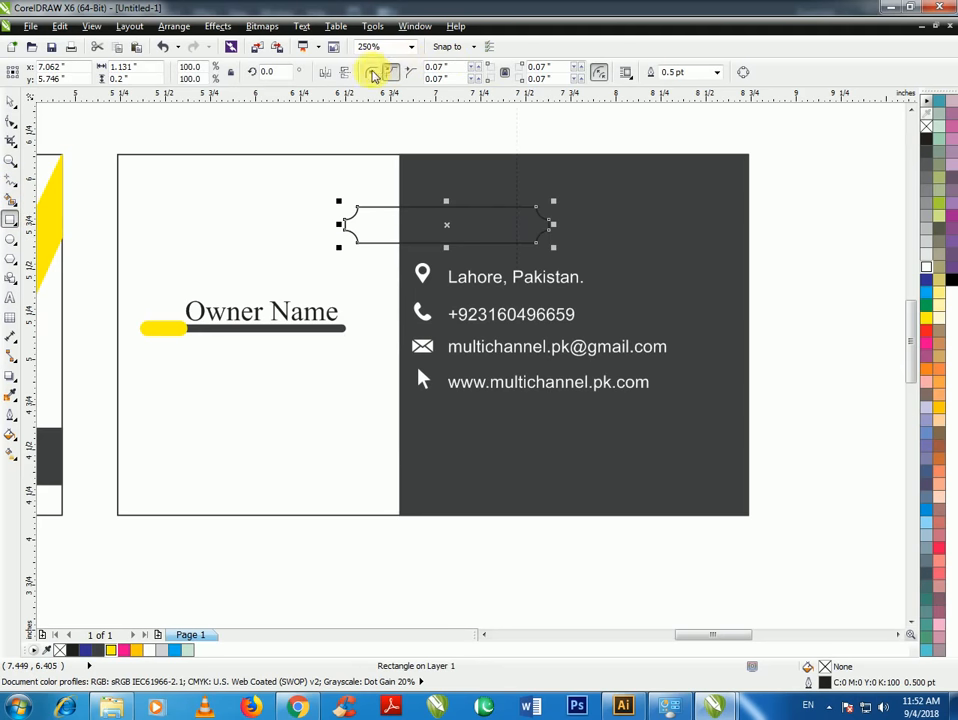
click(372, 75)
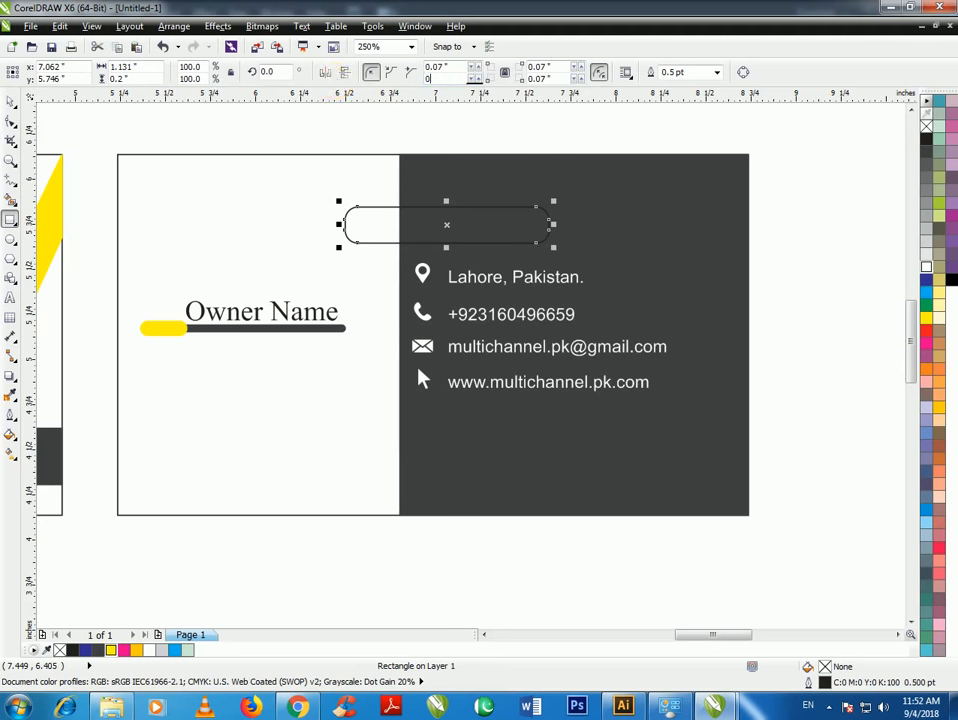
text(0)
key(Return)
click(11, 121)
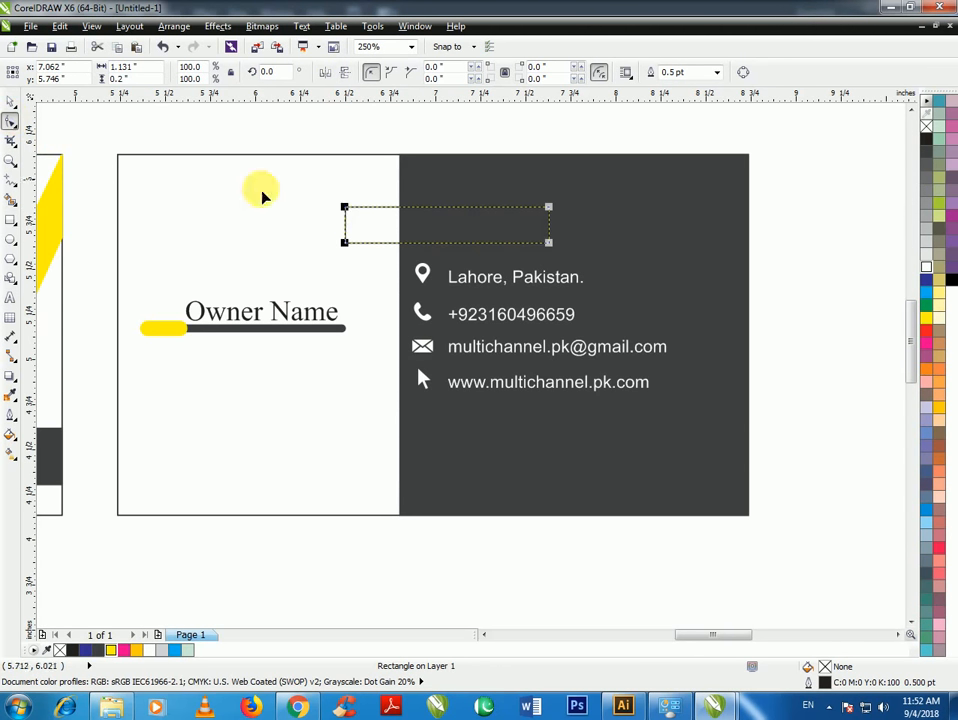
right_click(412, 221)
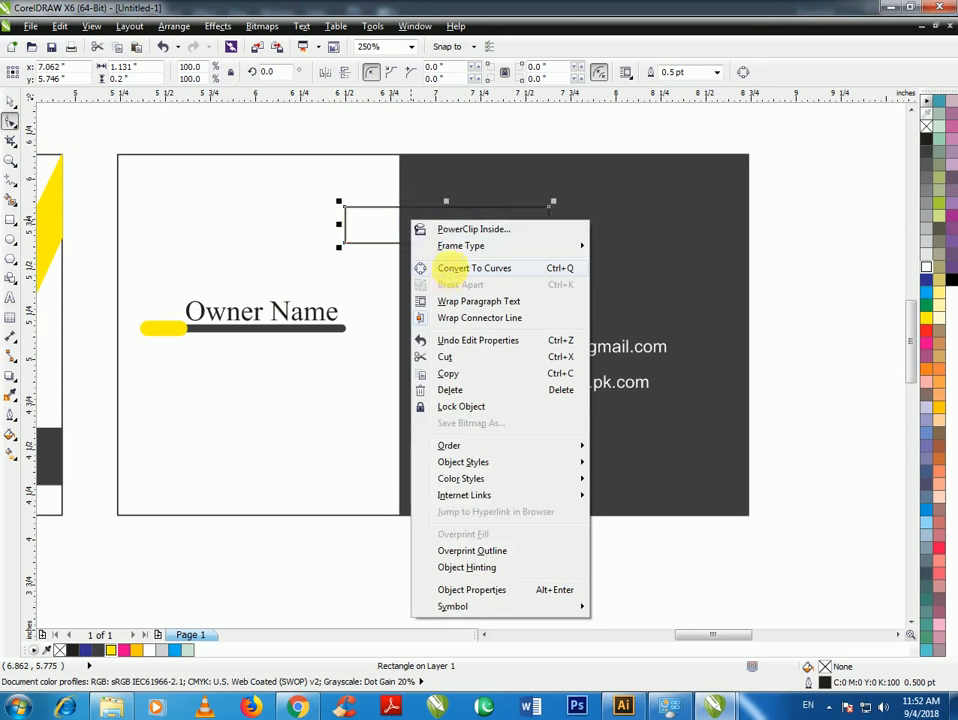
click(447, 268)
scroll(440, 221, up, 3)
scroll(520, 220, down, 3)
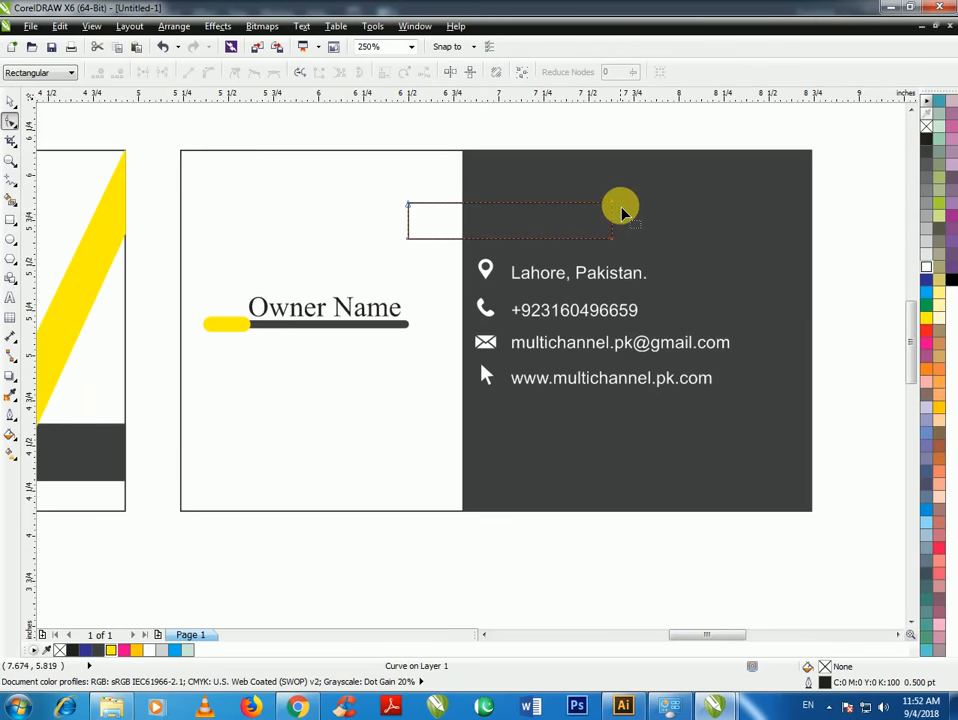
Raise both right-end corners of the strip so it slants upward to the right
drag(614, 207, 613, 152)
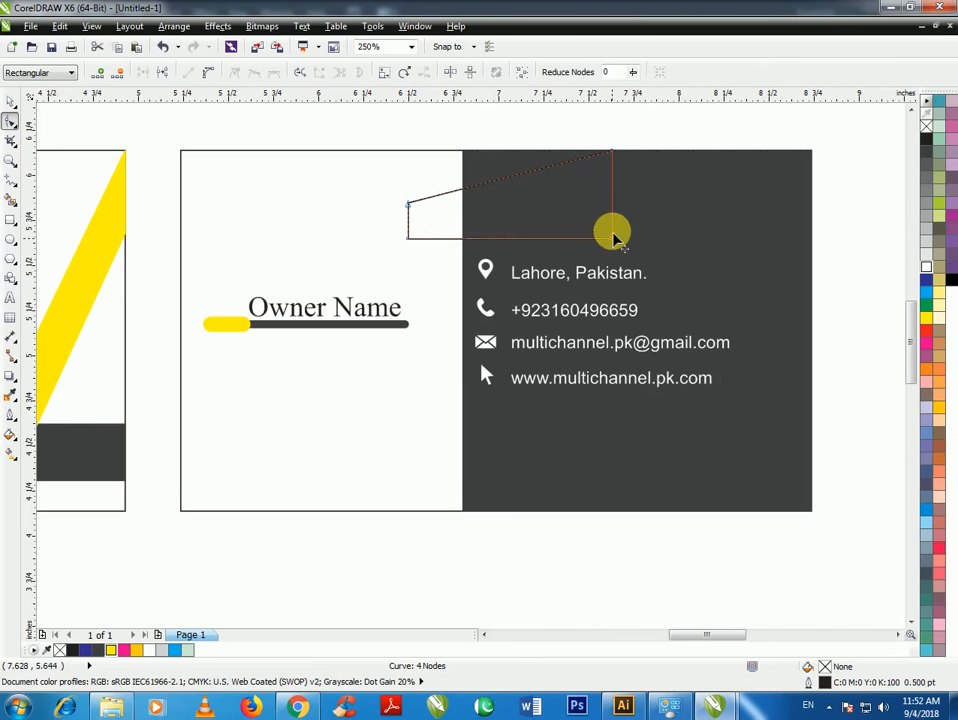
drag(614, 237, 613, 198)
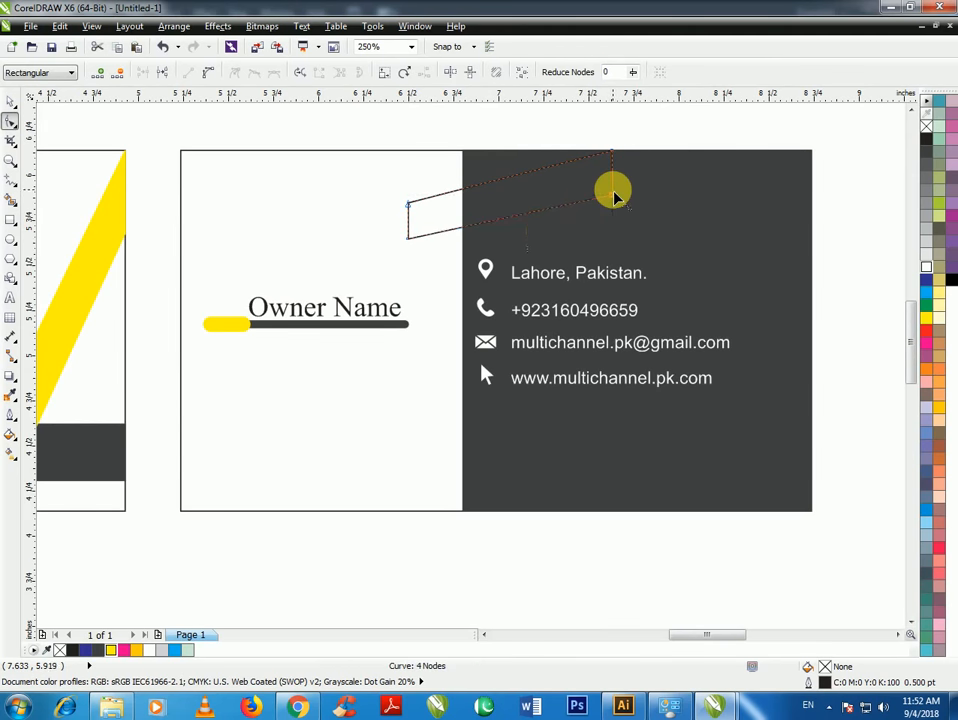
scroll(438, 222, up, 3)
Shift the strip's left-end corners to the right and fine-tune the corner positions
drag(373, 190, 438, 176)
drag(375, 264, 443, 252)
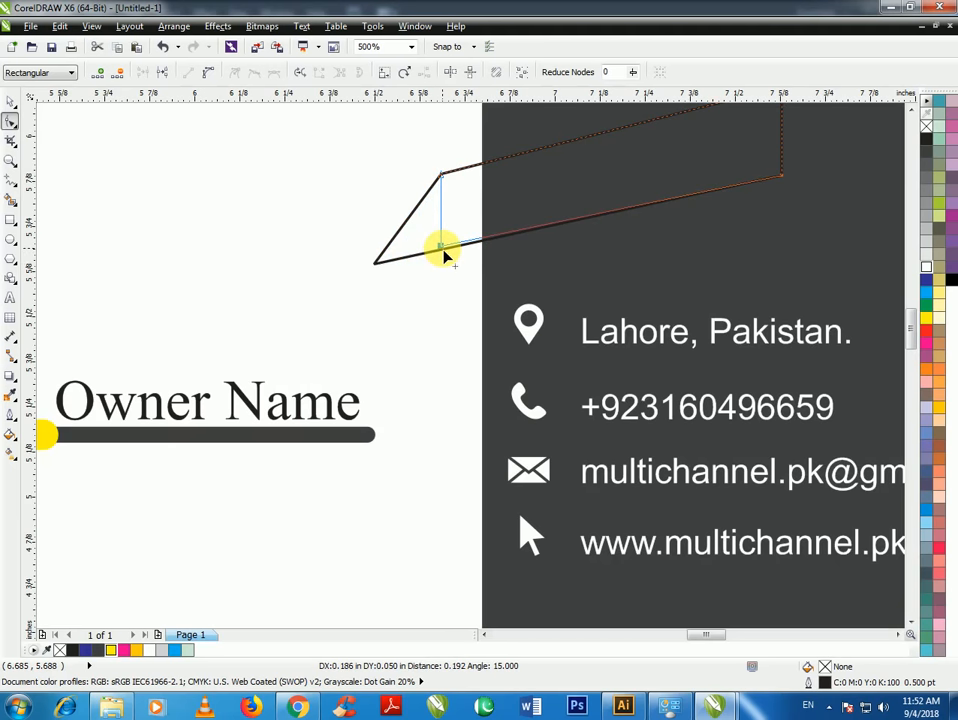
drag(444, 259, 440, 242)
scroll(552, 182, down, 3)
scroll(580, 232, up, 3)
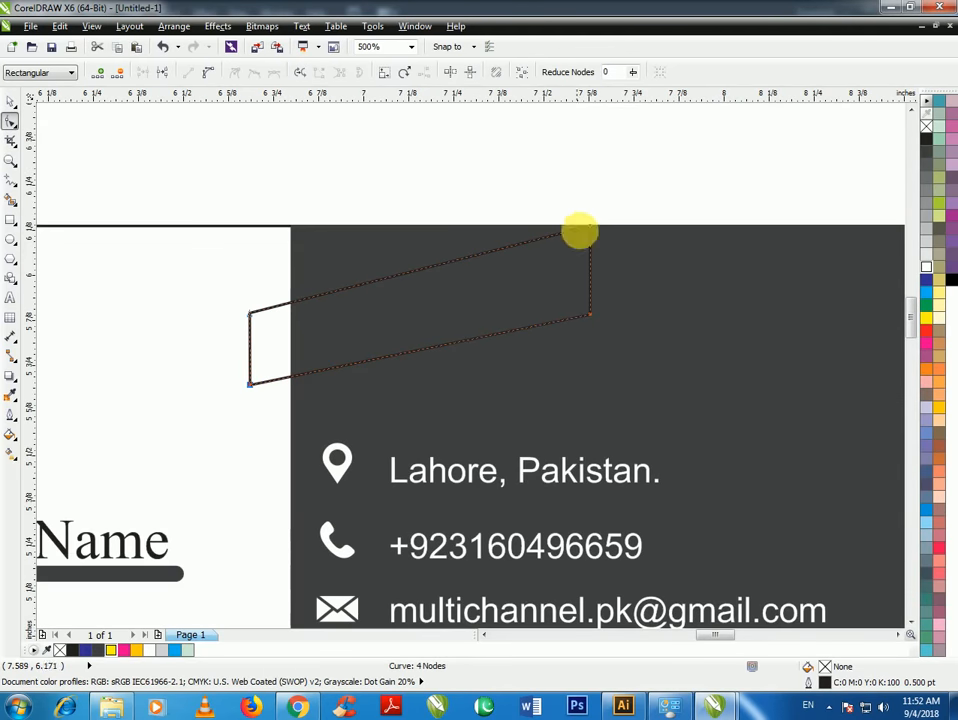
drag(590, 314, 589, 313)
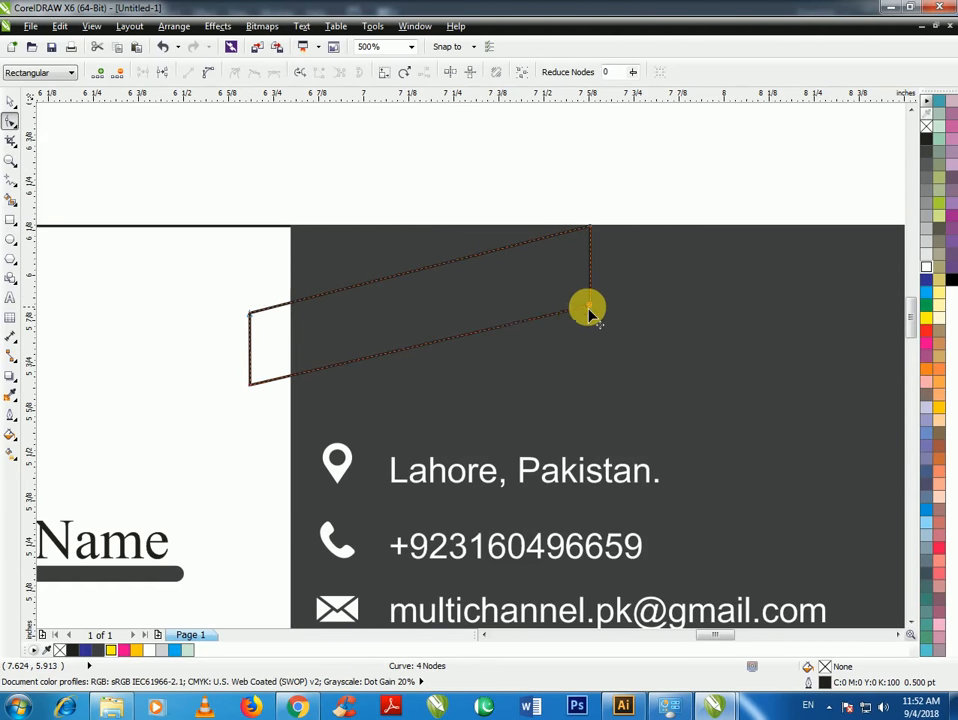
scroll(537, 295, down, 2)
scroll(390, 337, up, 2)
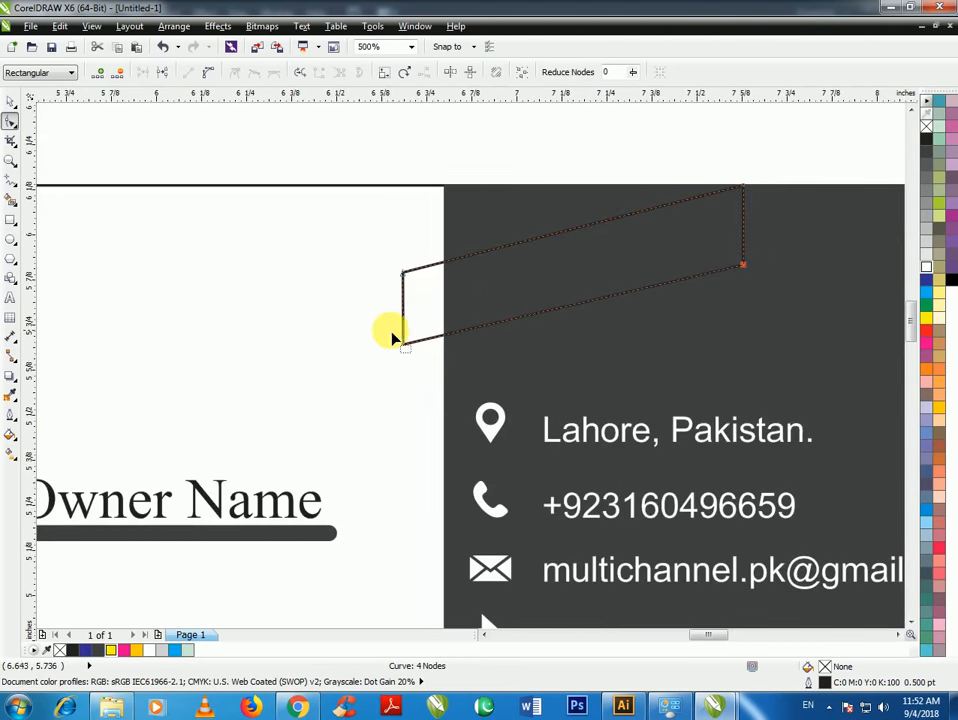
scroll(413, 282, up, 2)
Line up the two left-end corners into a vertical edge, undoing one misstep
drag(402, 271, 428, 271)
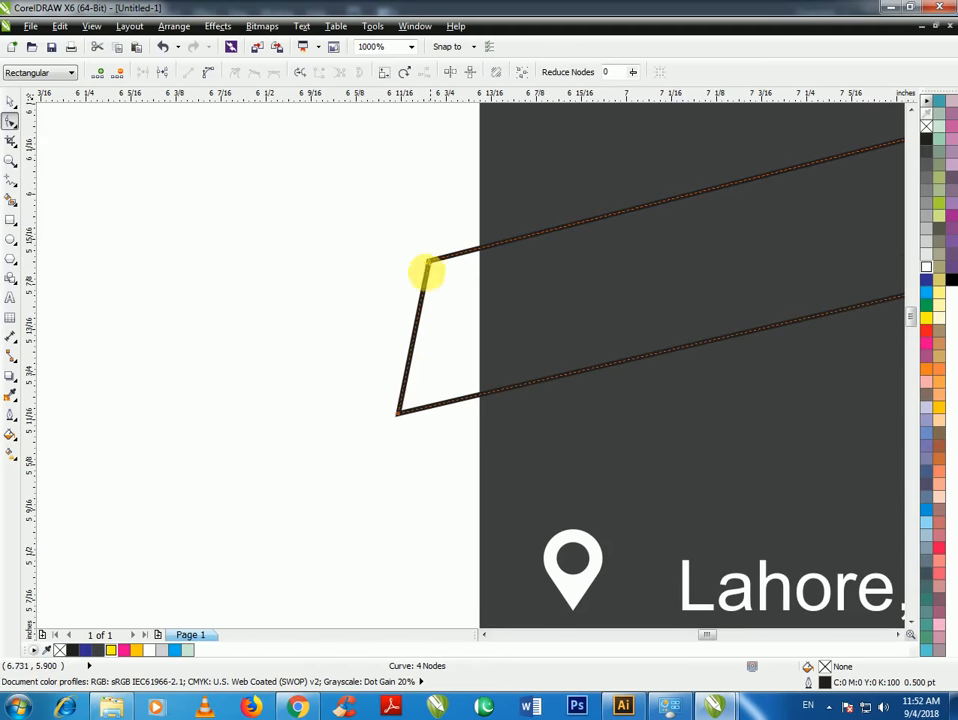
drag(401, 415, 430, 406)
key(ctrl+z)
key(ctrl+q)
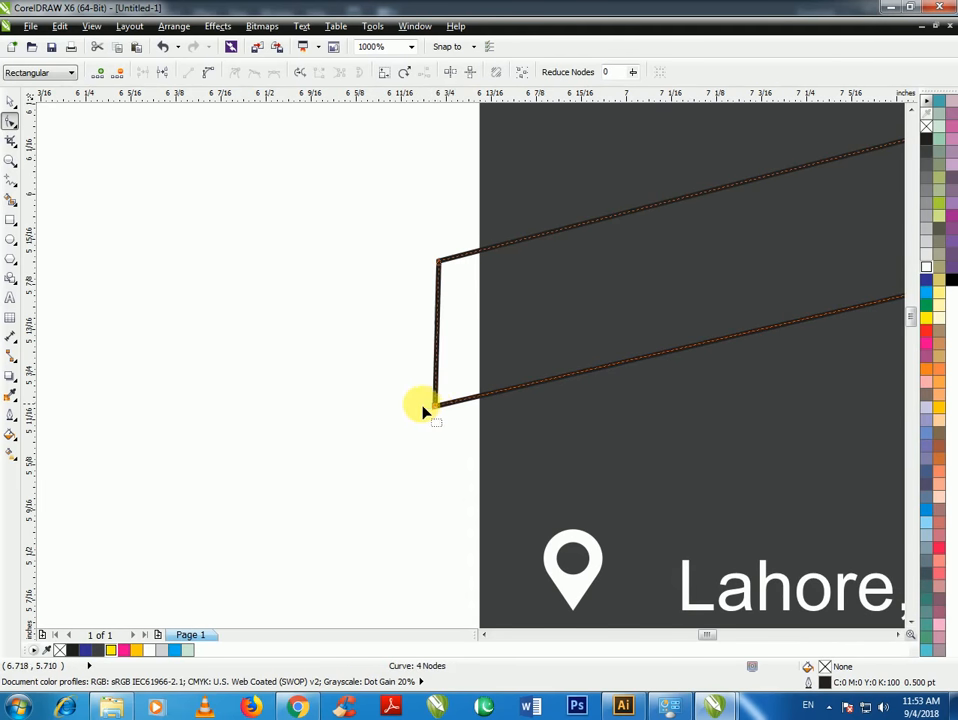
scroll(408, 430, down, 1)
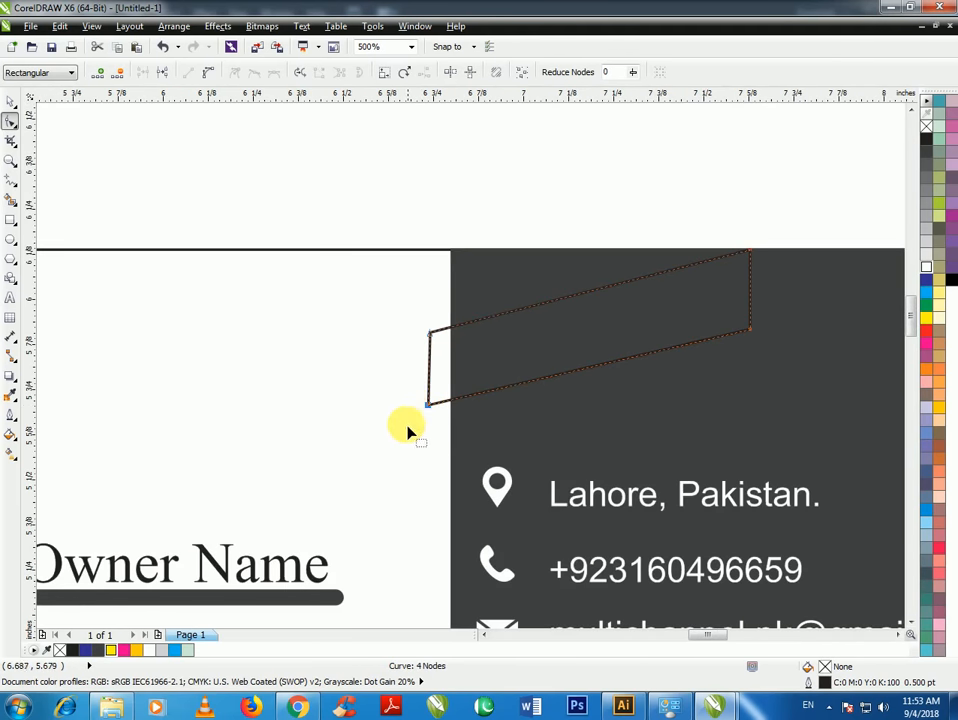
Fill the slanted ribbon yellow and remove its outline
click(8, 100)
click(634, 350)
click(929, 319)
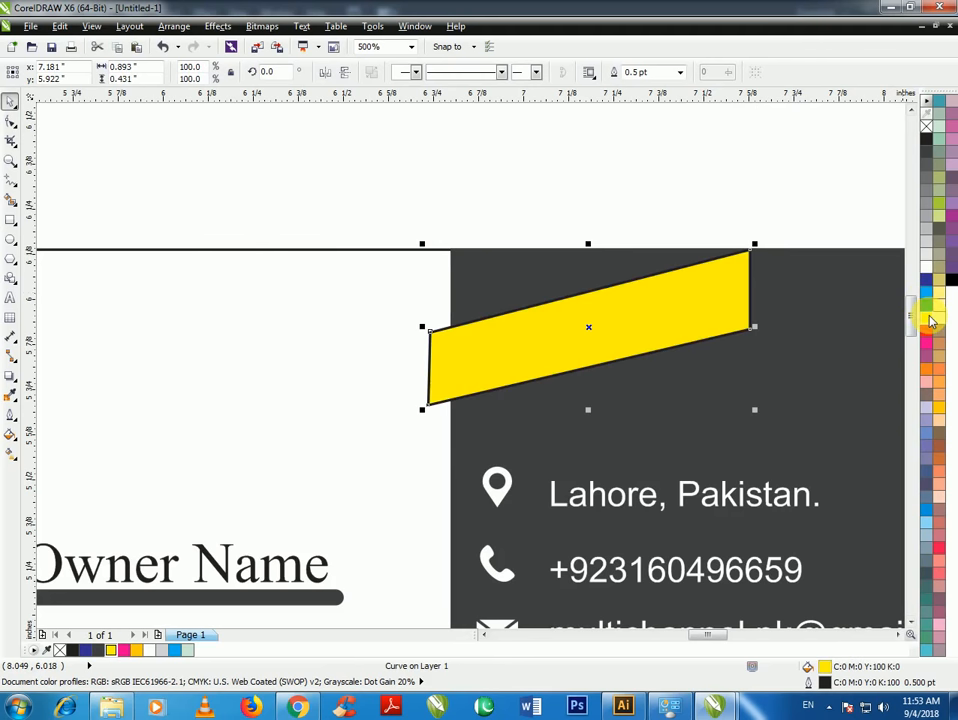
right_click(926, 125)
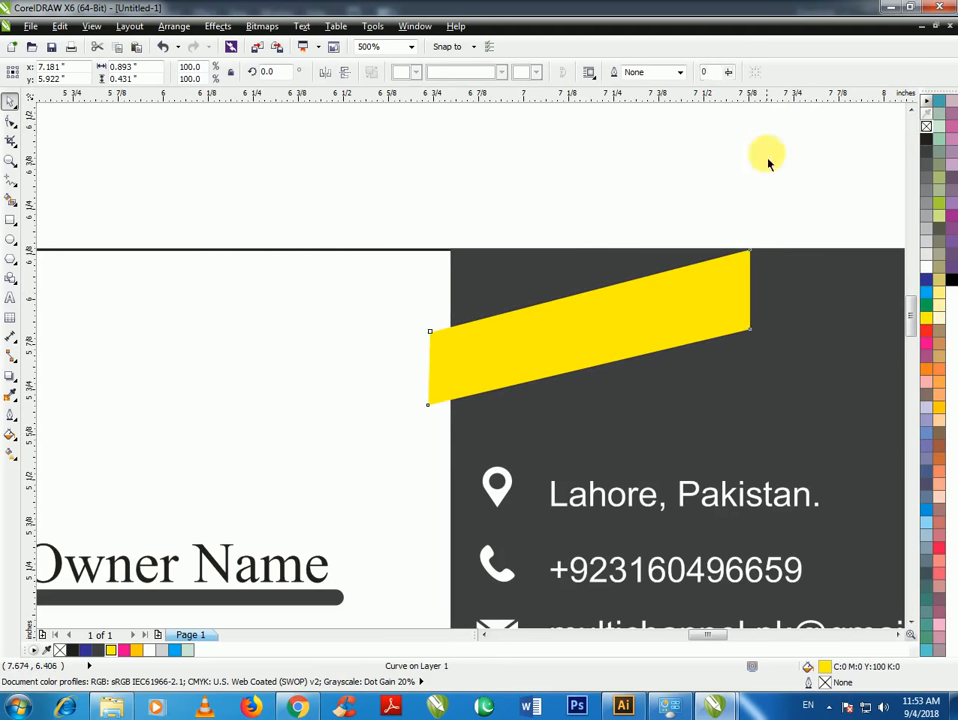
click(307, 357)
Draw a Polyline triangle enclosing the white gap at the ribbon's lower-left end
click(10, 180)
scroll(434, 390, up, 3)
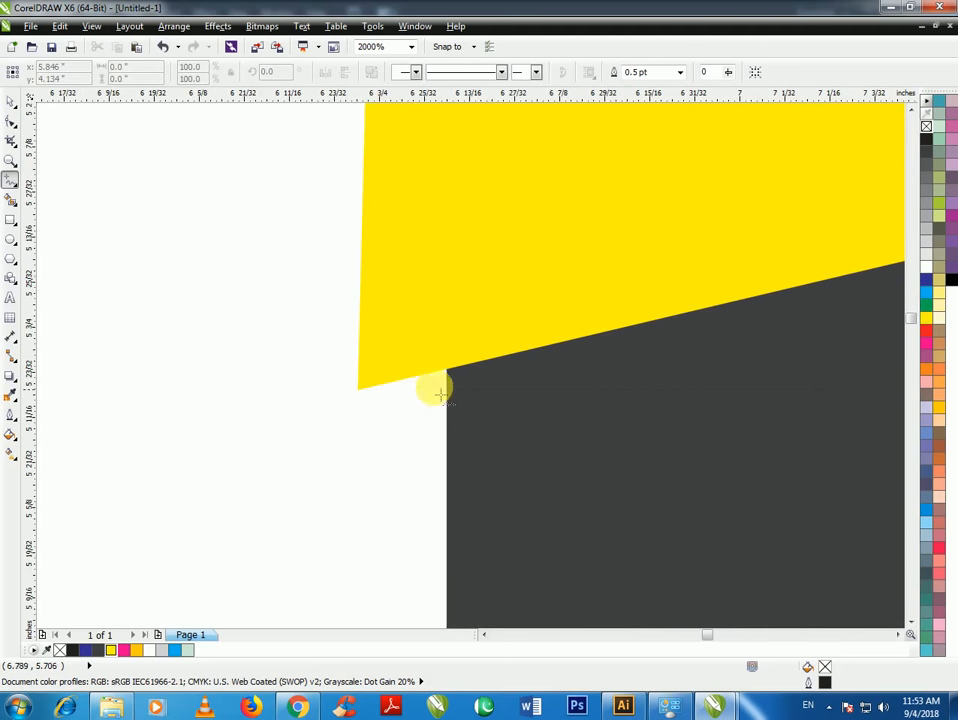
click(312, 400)
click(487, 400)
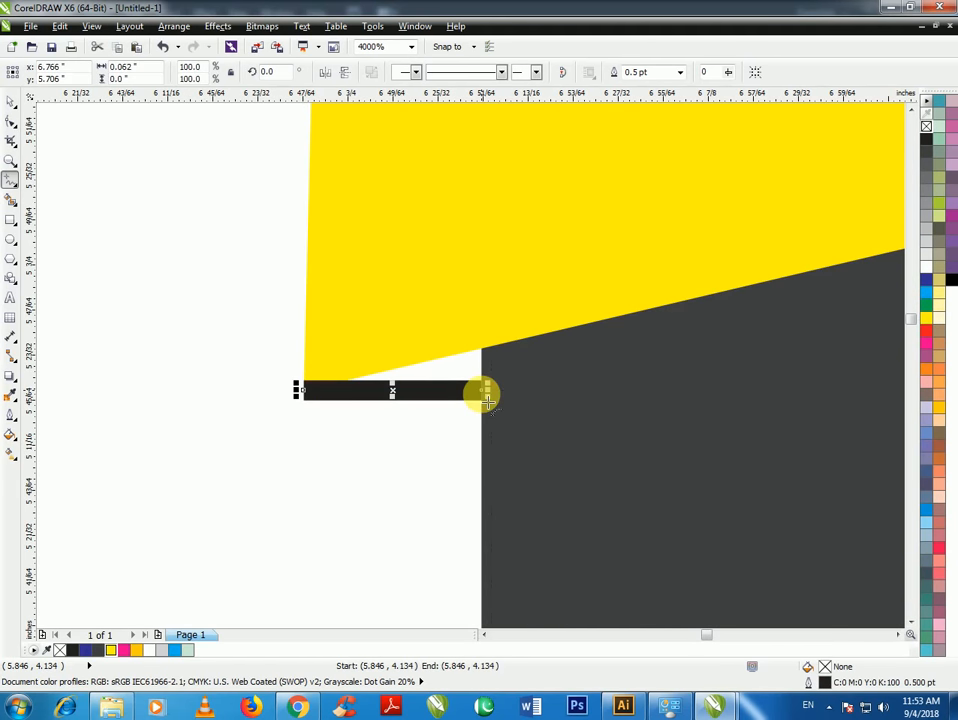
click(483, 395)
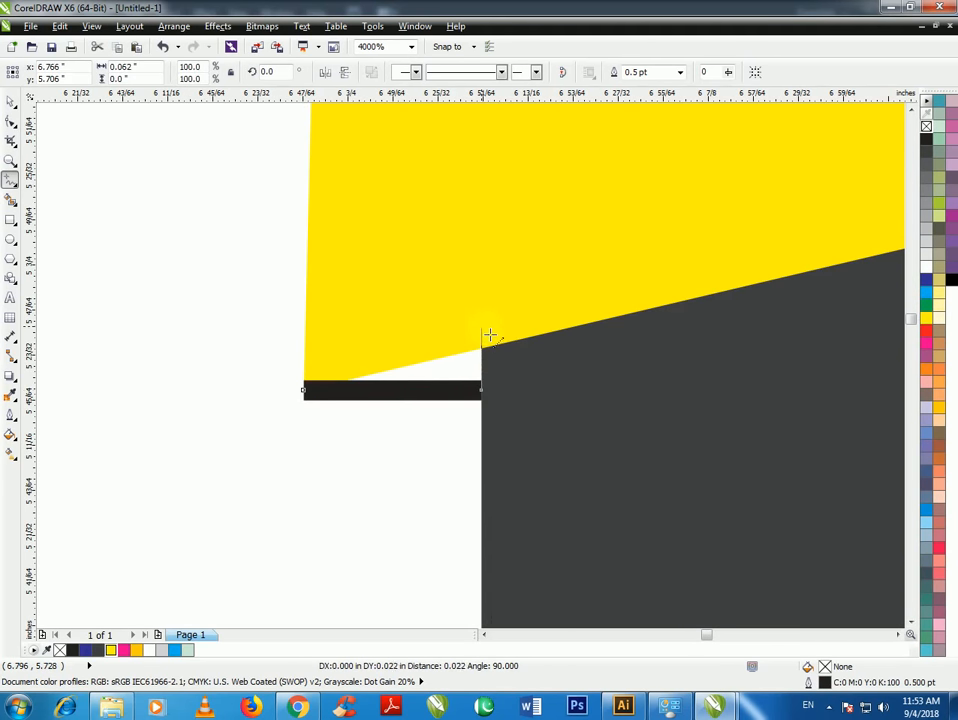
click(487, 328)
click(300, 391)
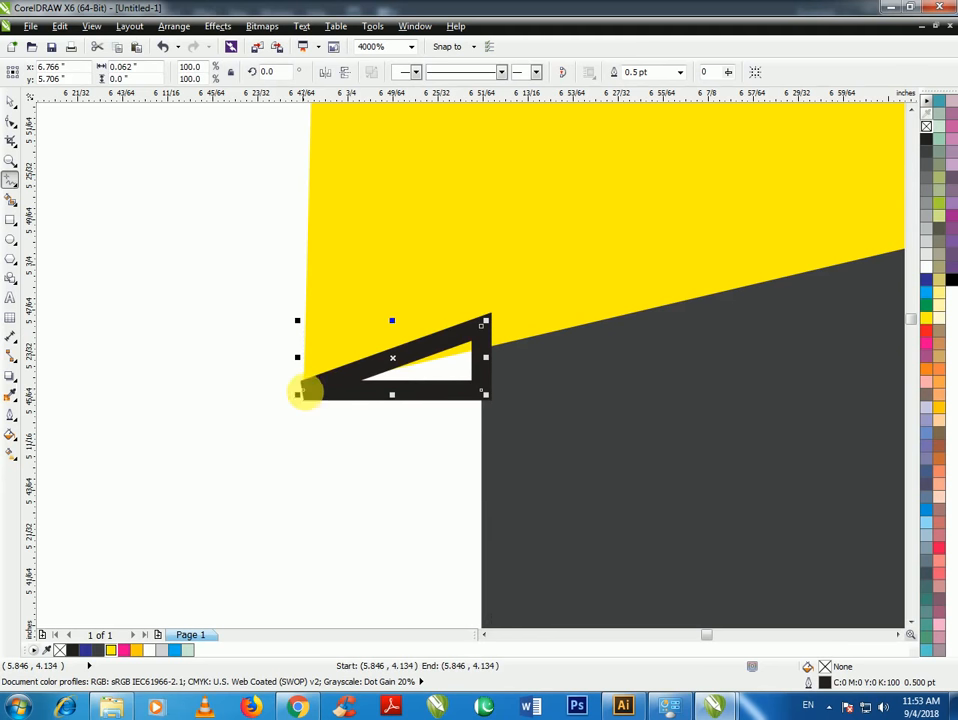
Smart Fill the triangle's interior as a new shape coloured orange with no outline
click(10, 199)
click(459, 373)
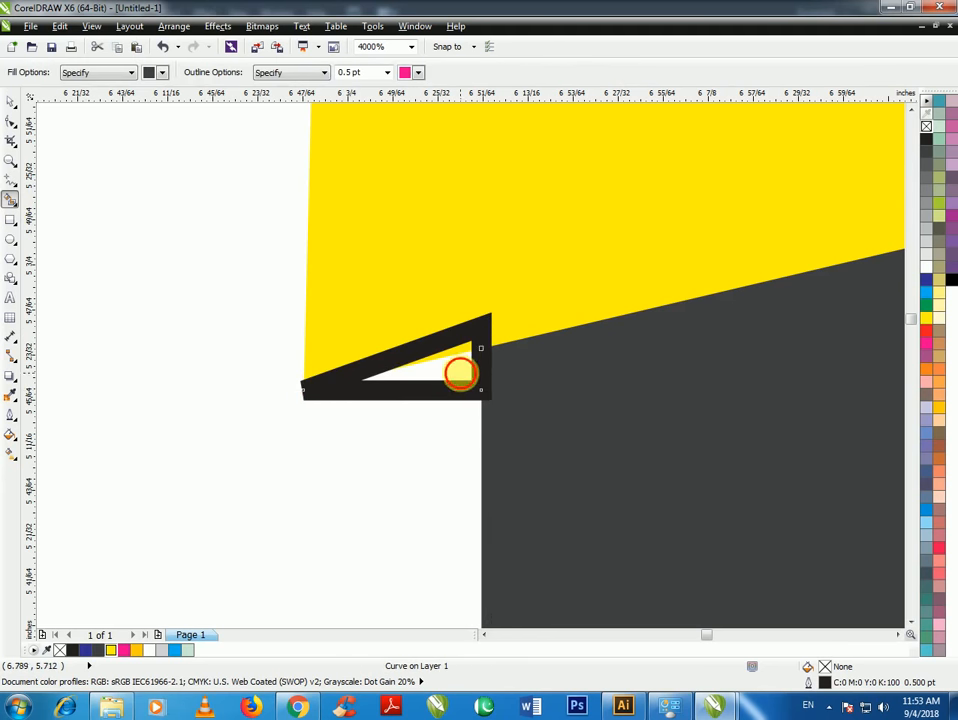
click(938, 405)
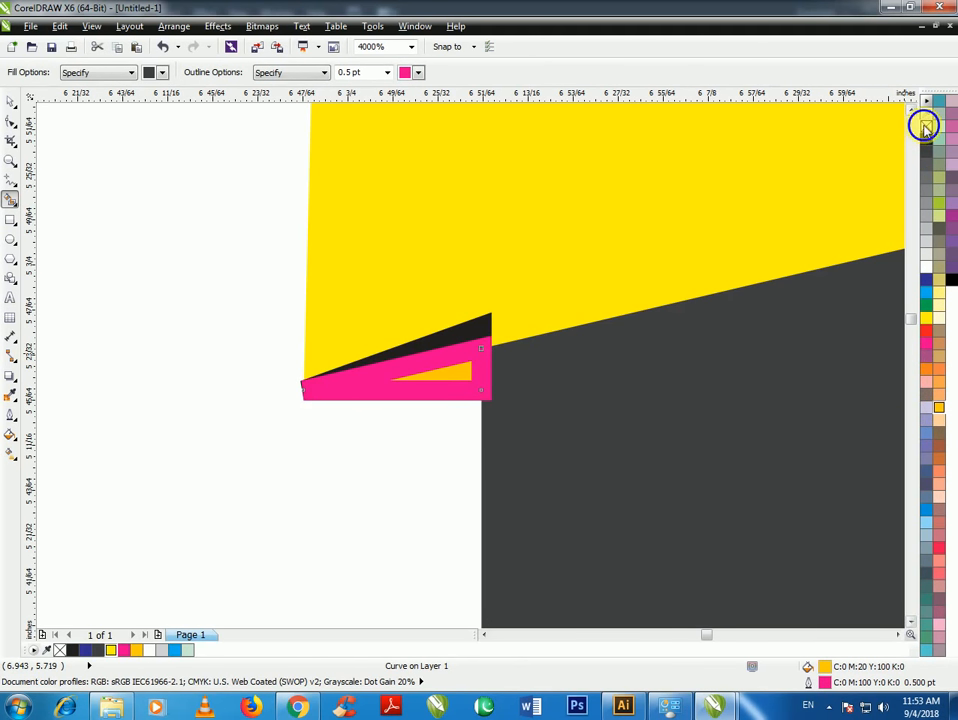
right_click(925, 125)
Delete the black triangle outline, keeping only the orange fill piece
click(11, 103)
click(237, 349)
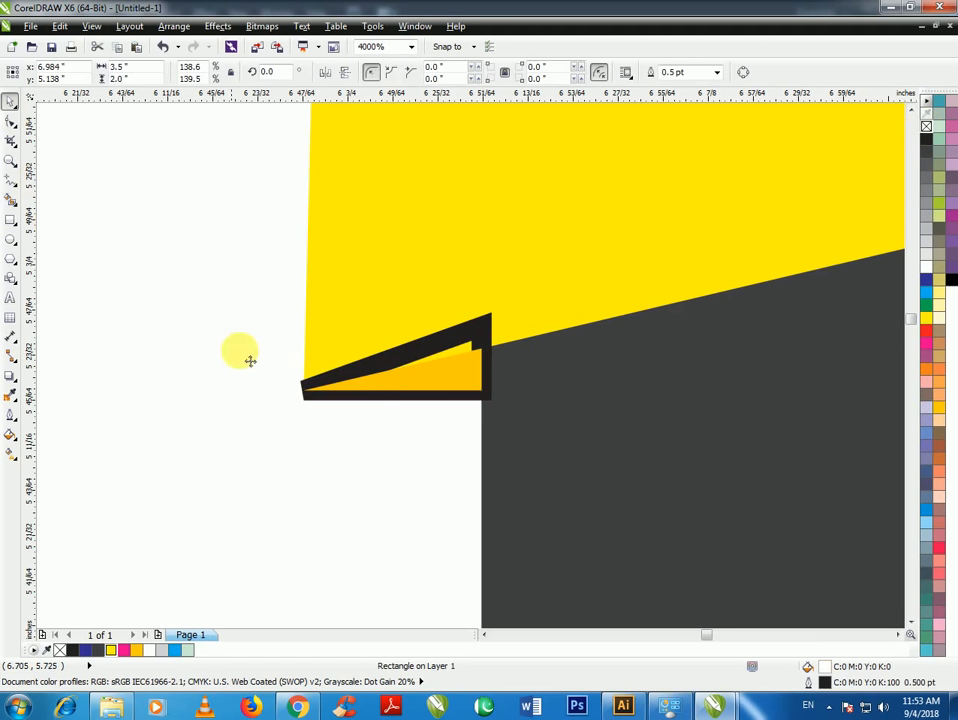
click(483, 327)
key(Delete)
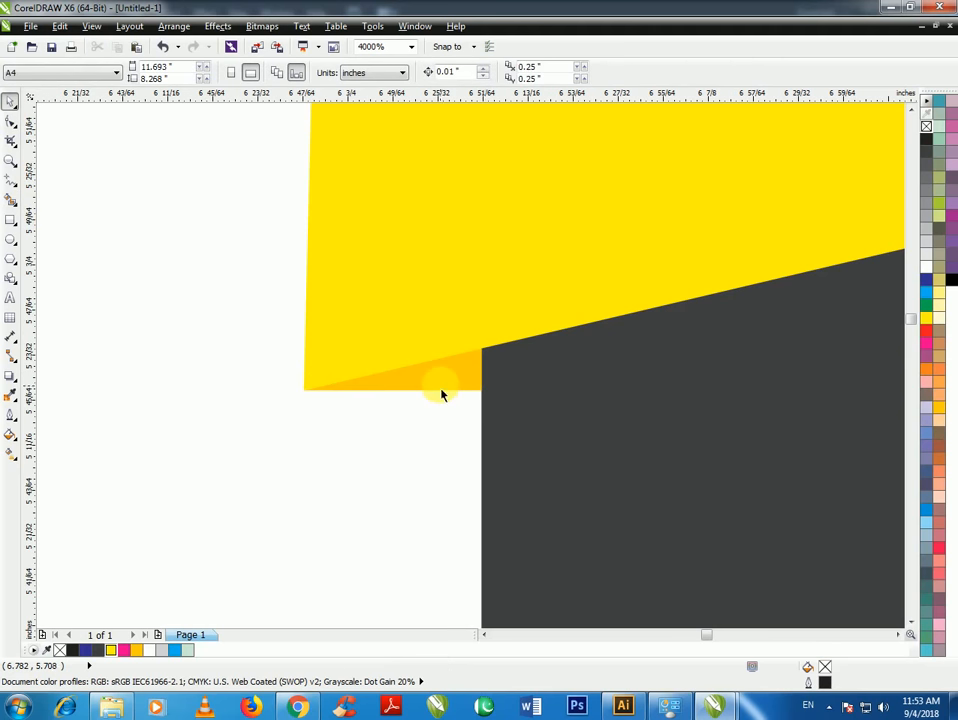
scroll(441, 394, down, 2)
scroll(436, 398, up, 3)
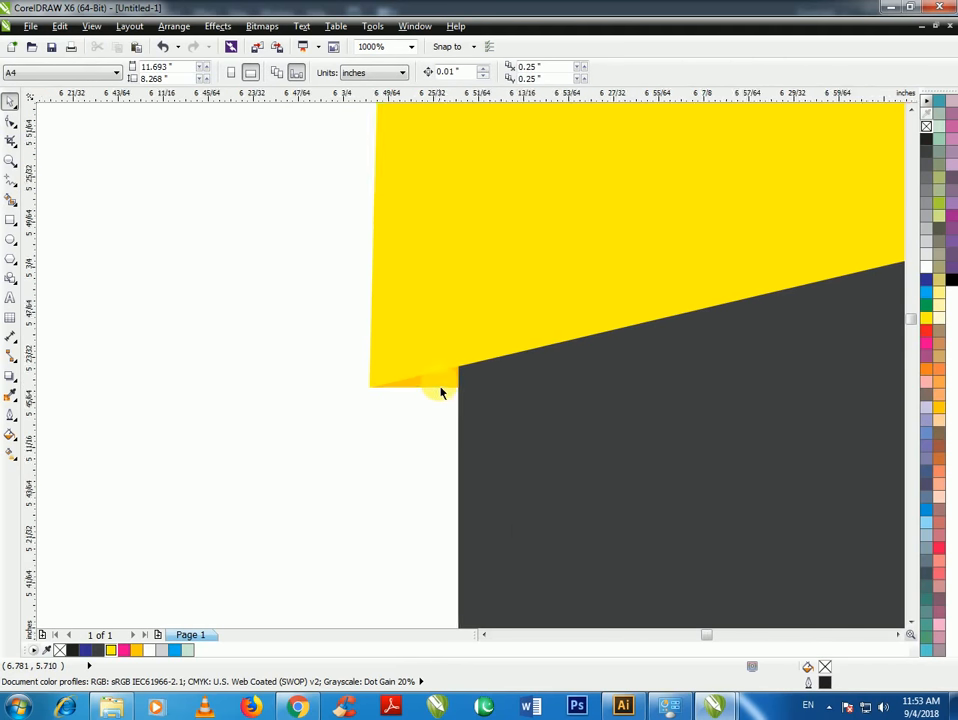
click(439, 393)
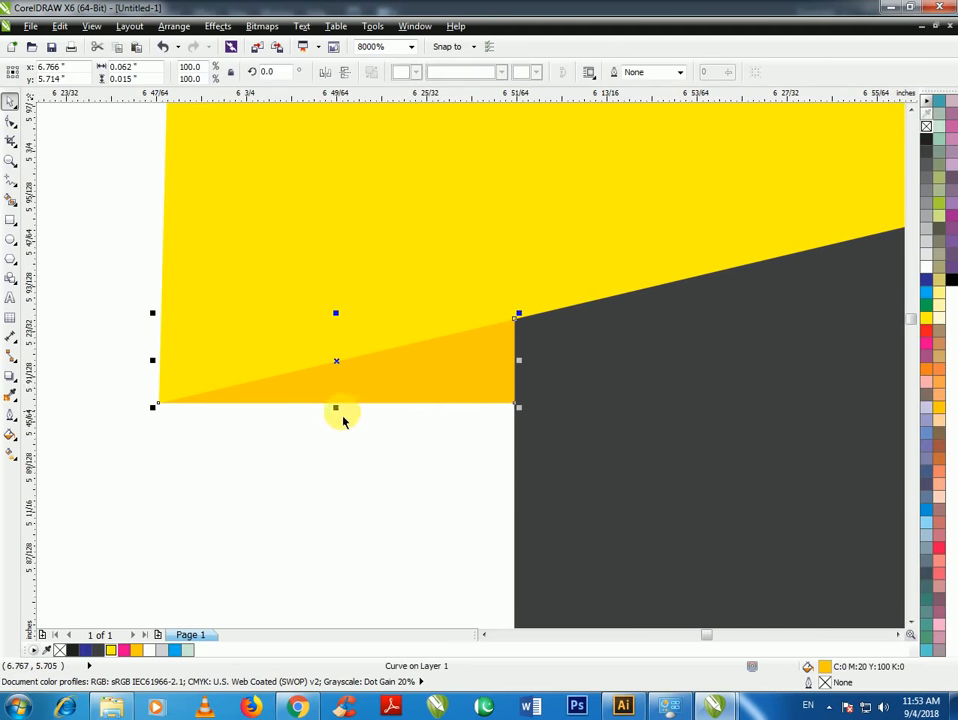
mouse_move(338, 410)
mouse_down()
mouse_move(349, 427)
mouse_move(338, 420)
mouse_up()
scroll(372, 402, down, 5)
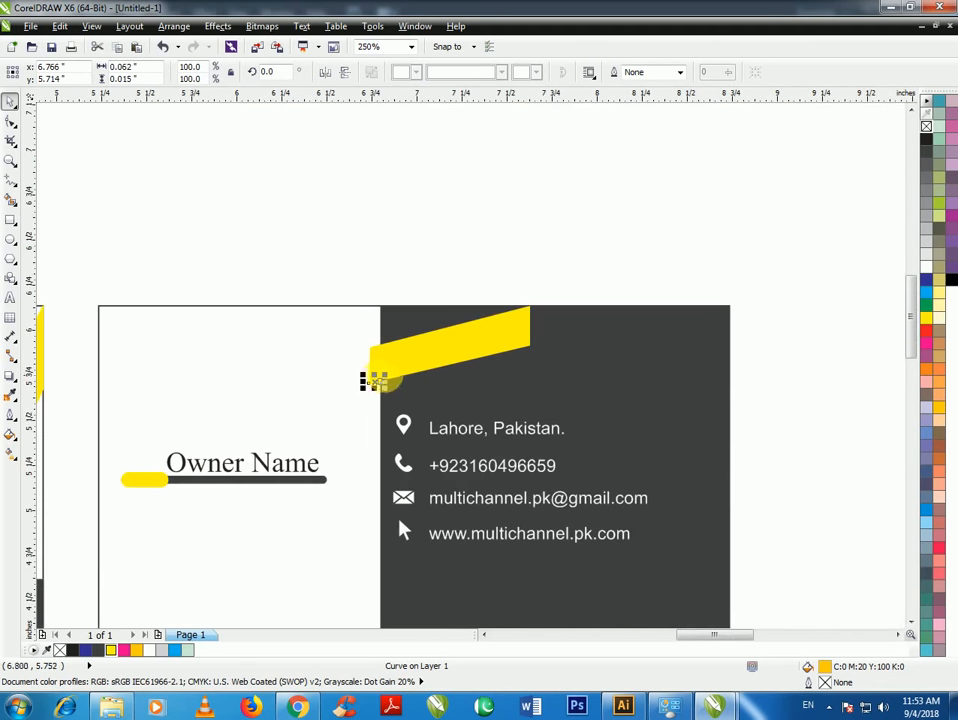
Pull the ribbon's lower-right node up to the top edge and slide its top corner left
shift+click(405, 378)
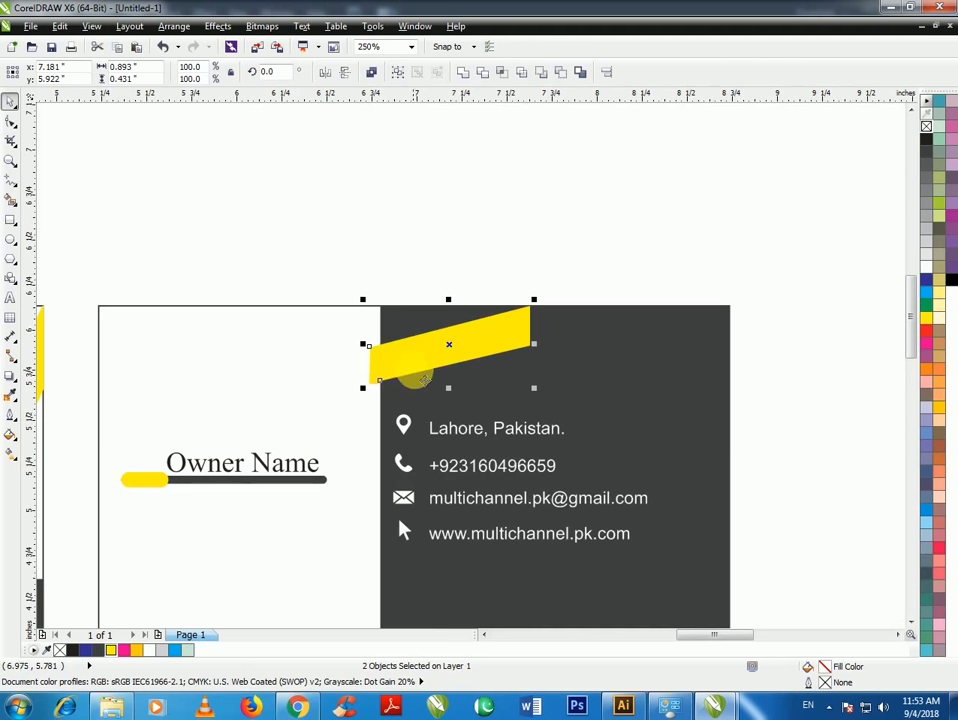
click(484, 318)
click(488, 343)
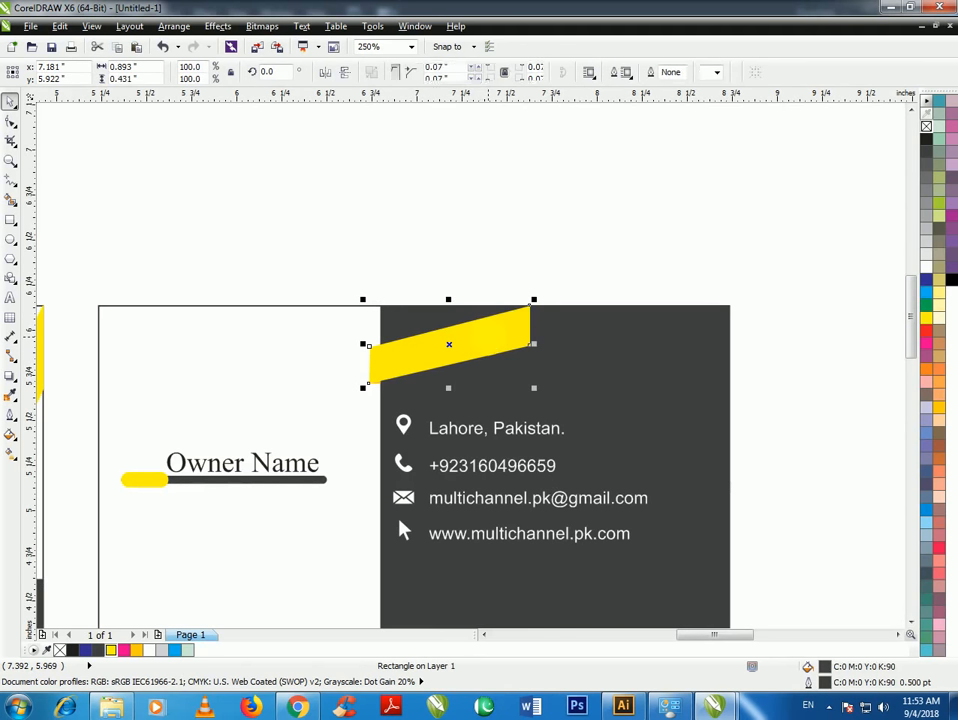
click(10, 122)
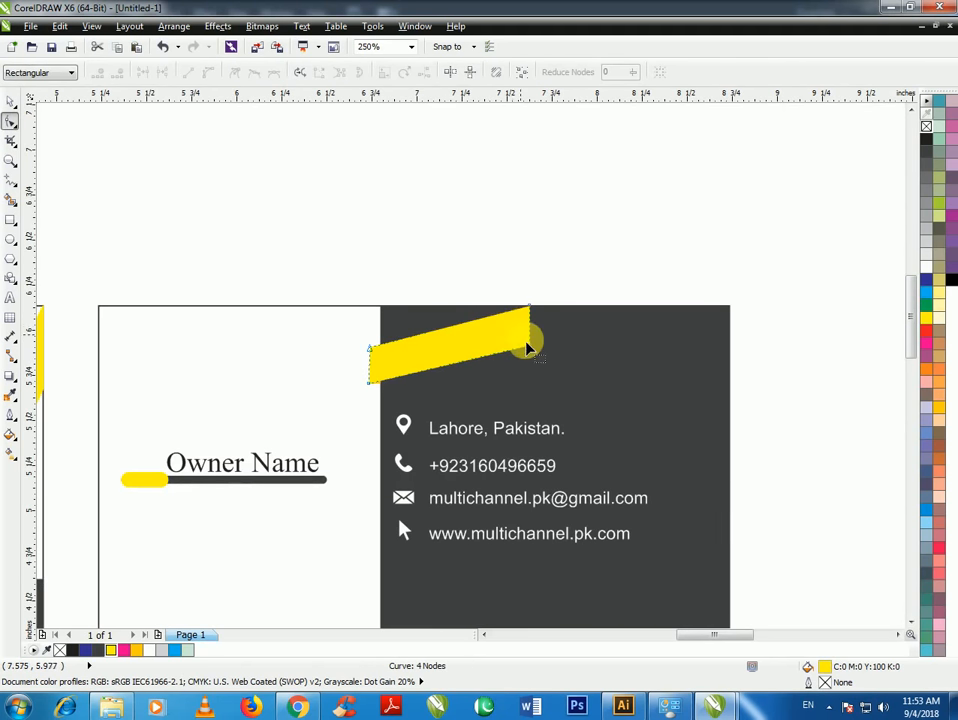
scroll(526, 338, up, 3)
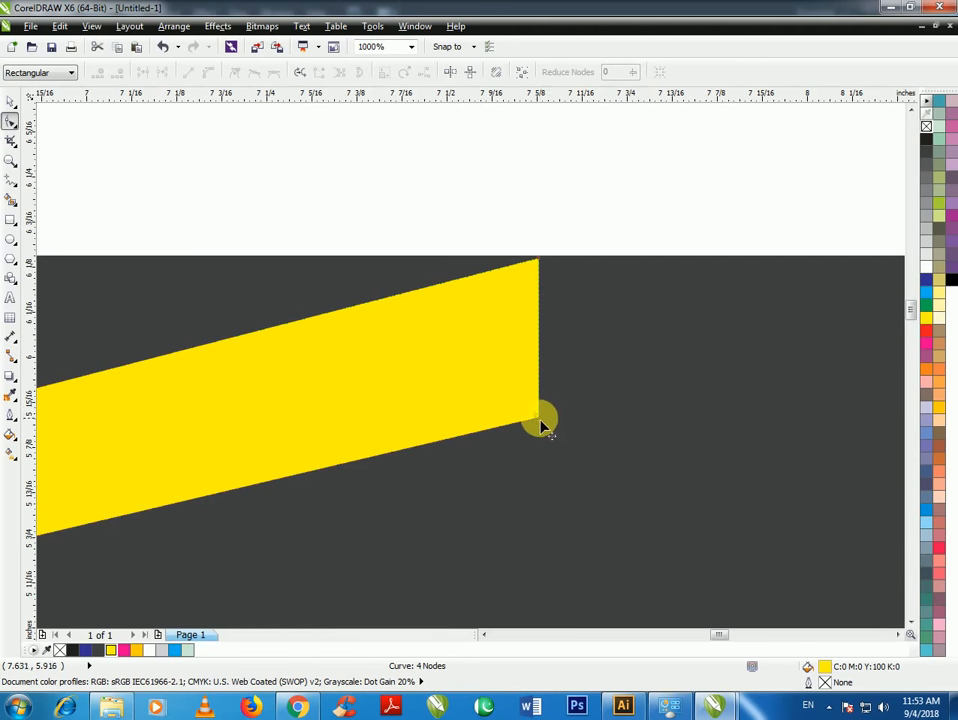
drag(540, 425, 697, 266)
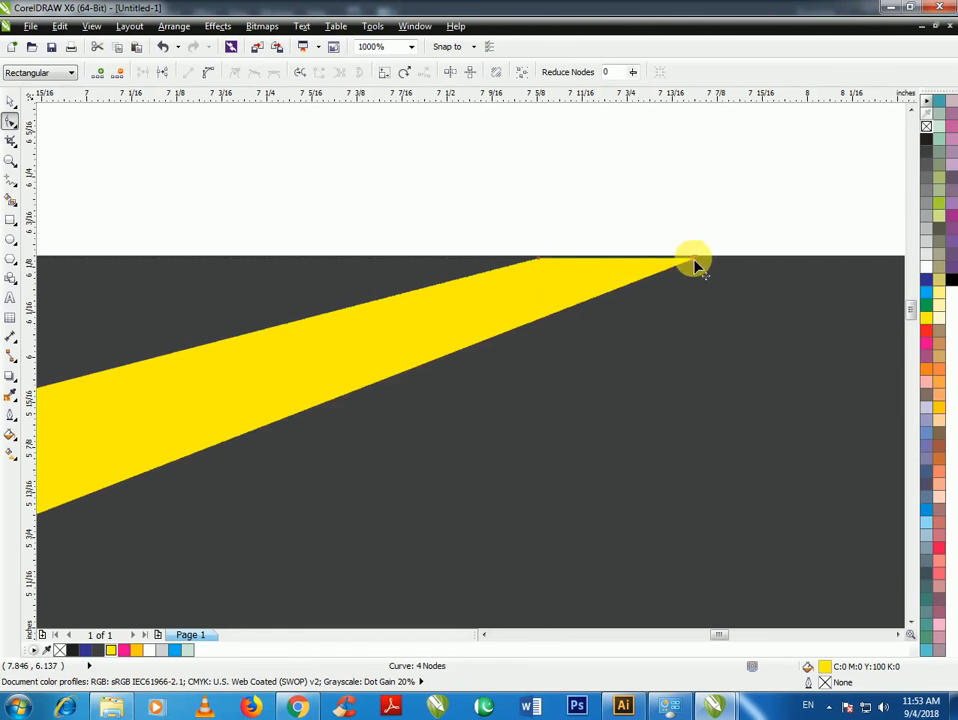
scroll(551, 258, up, 3)
drag(502, 280, 460, 264)
scroll(584, 262, down, 3)
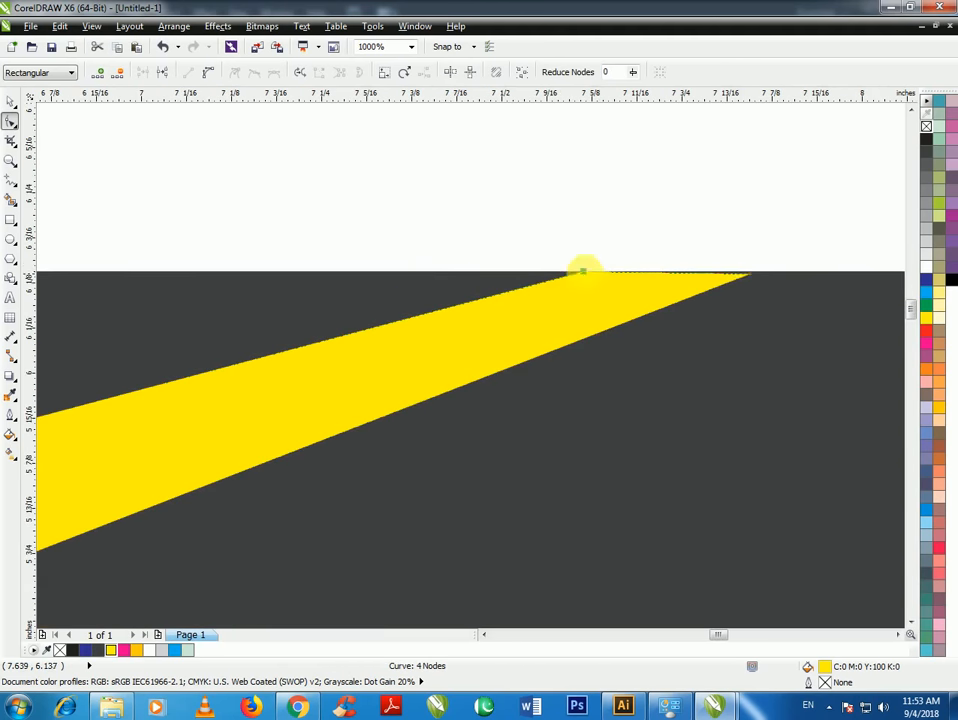
scroll(760, 267, up, 1)
scroll(709, 292, up, 1)
Fine-tune the wedge tip and lower the top-left node to narrow the band
drag(720, 293, 719, 293)
scroll(719, 293, down, 4)
scroll(528, 329, up, 1)
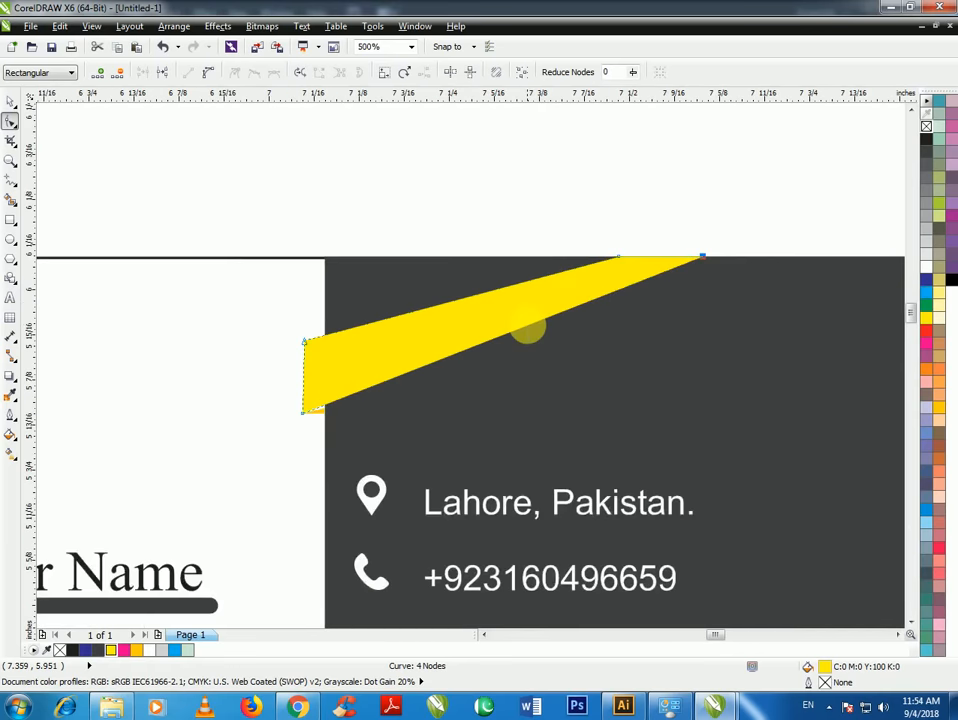
scroll(322, 402, up, 1)
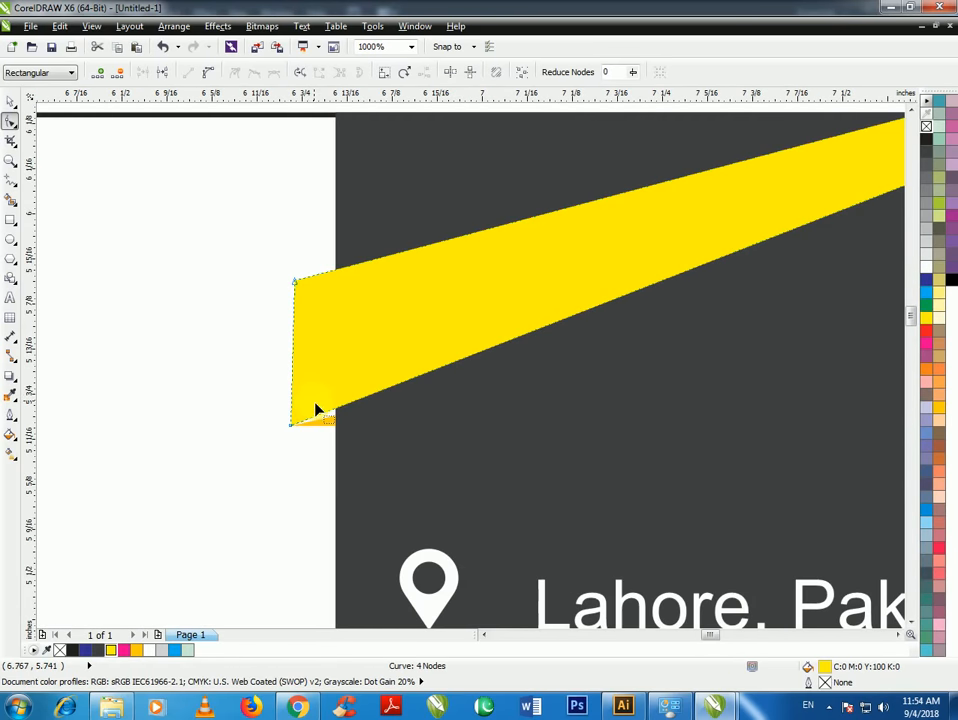
drag(294, 287, 296, 337)
scroll(296, 337, down, 1)
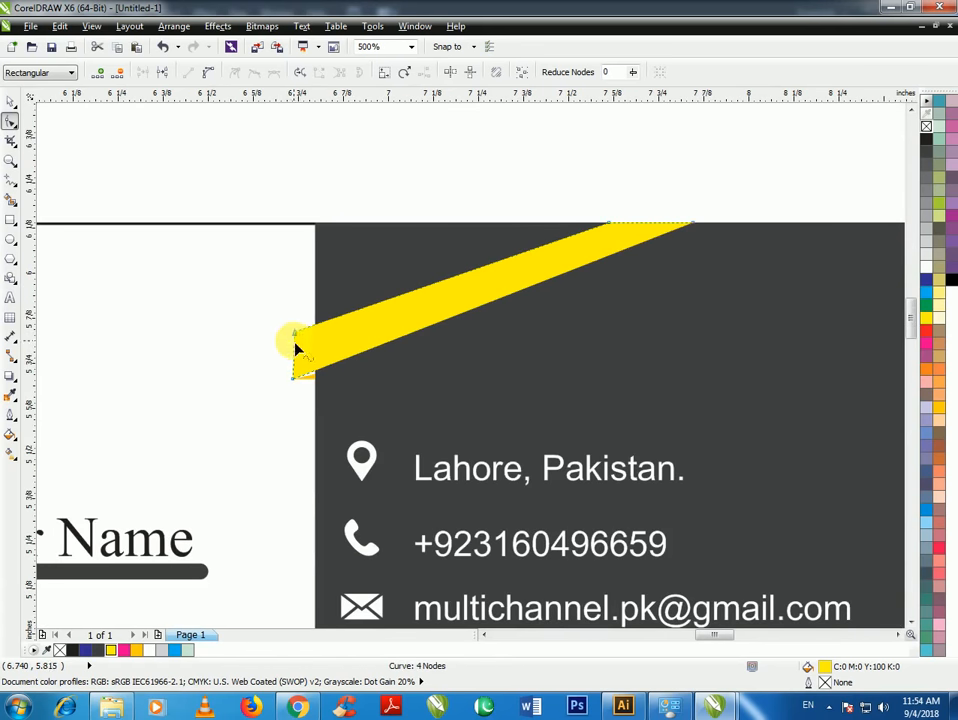
scroll(296, 345, up, 1)
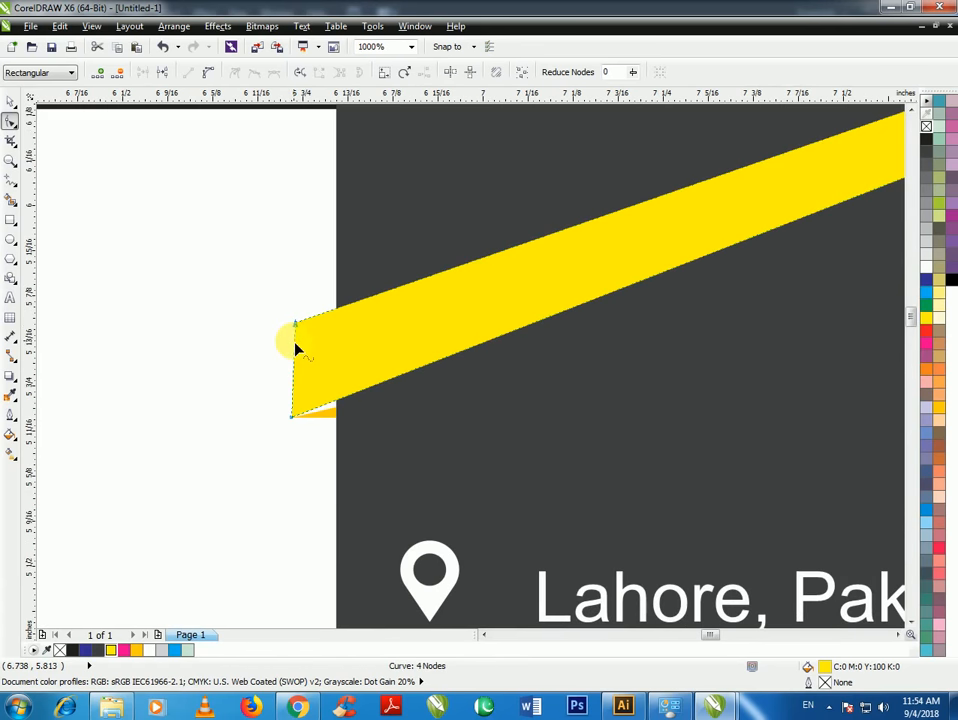
Raise the orange piece's corner node so it meets the ribbon's lower edge
click(10, 106)
scroll(320, 405, up, 2)
click(325, 438)
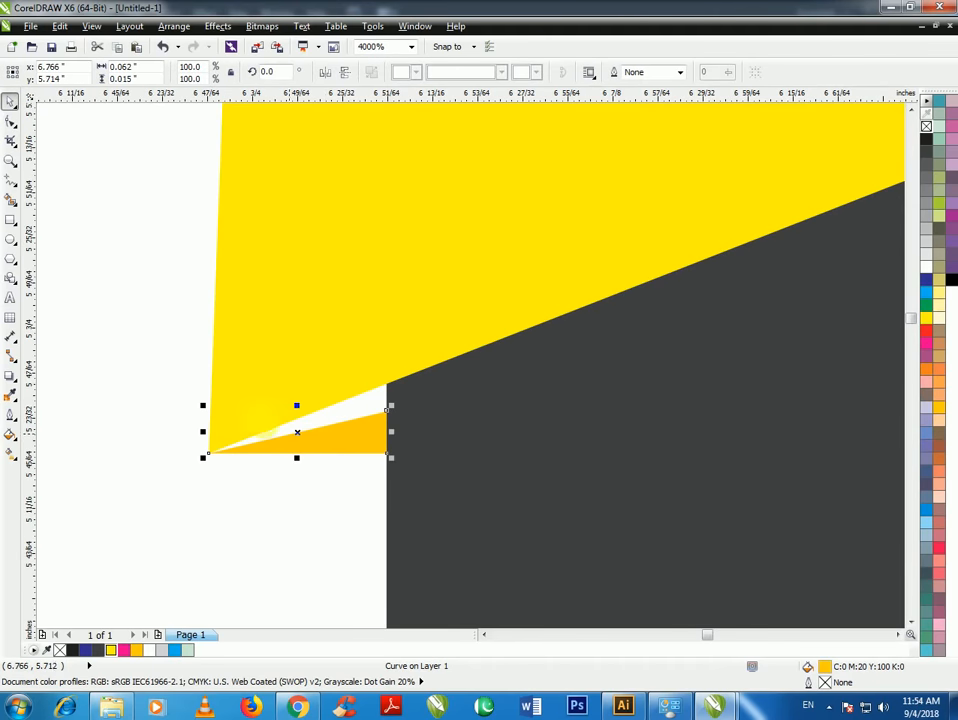
click(10, 120)
scroll(391, 404, up, 2)
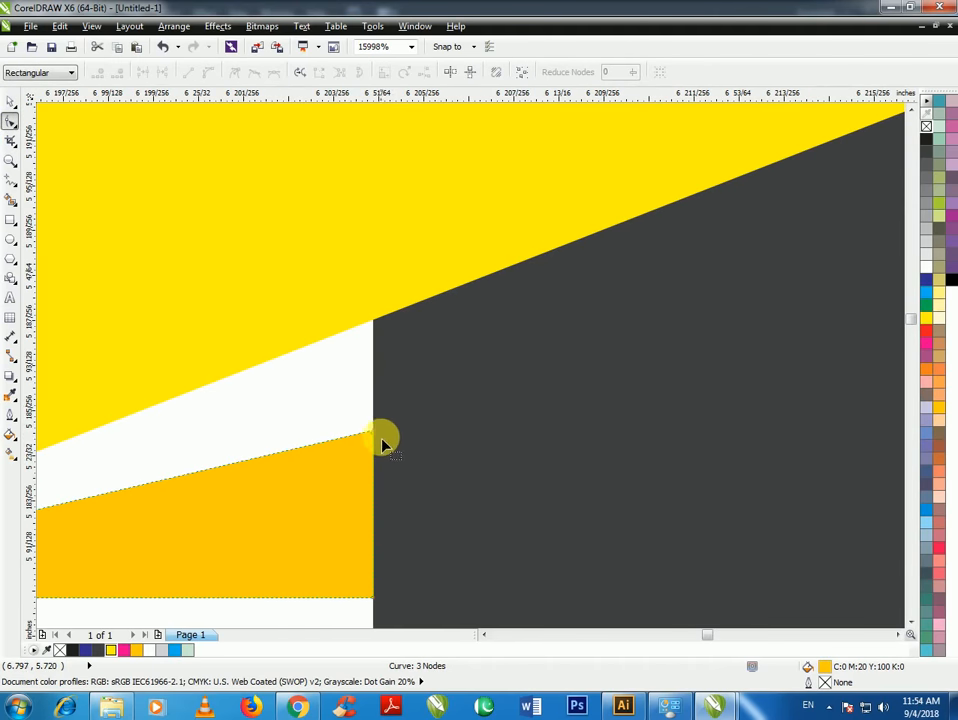
drag(376, 437, 380, 328)
scroll(385, 395, down, 2)
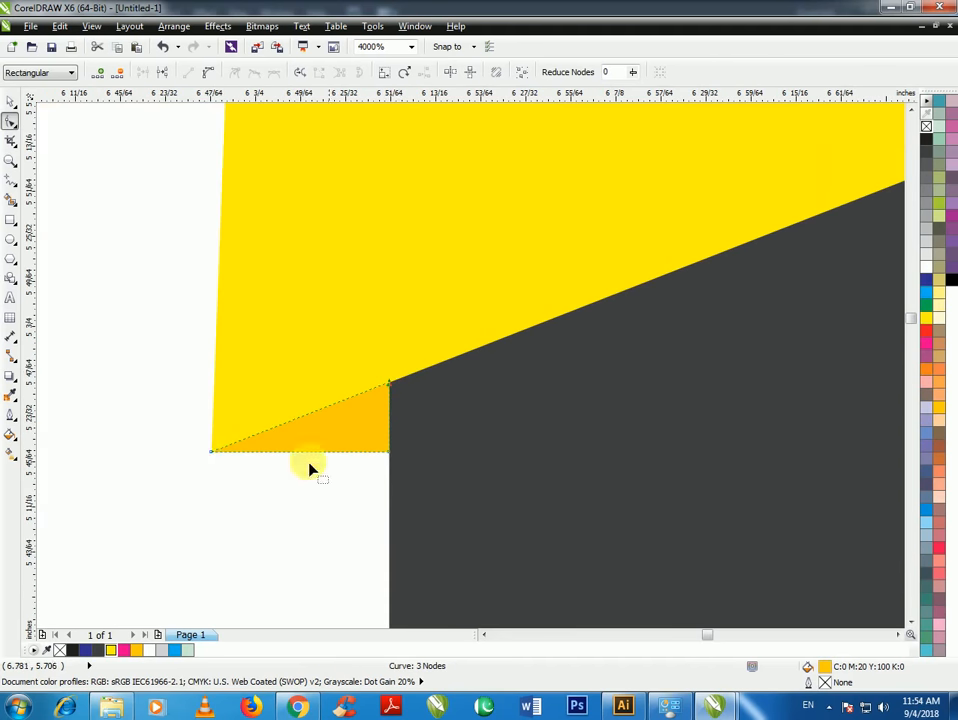
scroll(203, 453, up, 1)
Select the orange piece and the yellow ribbon together
click(10, 100)
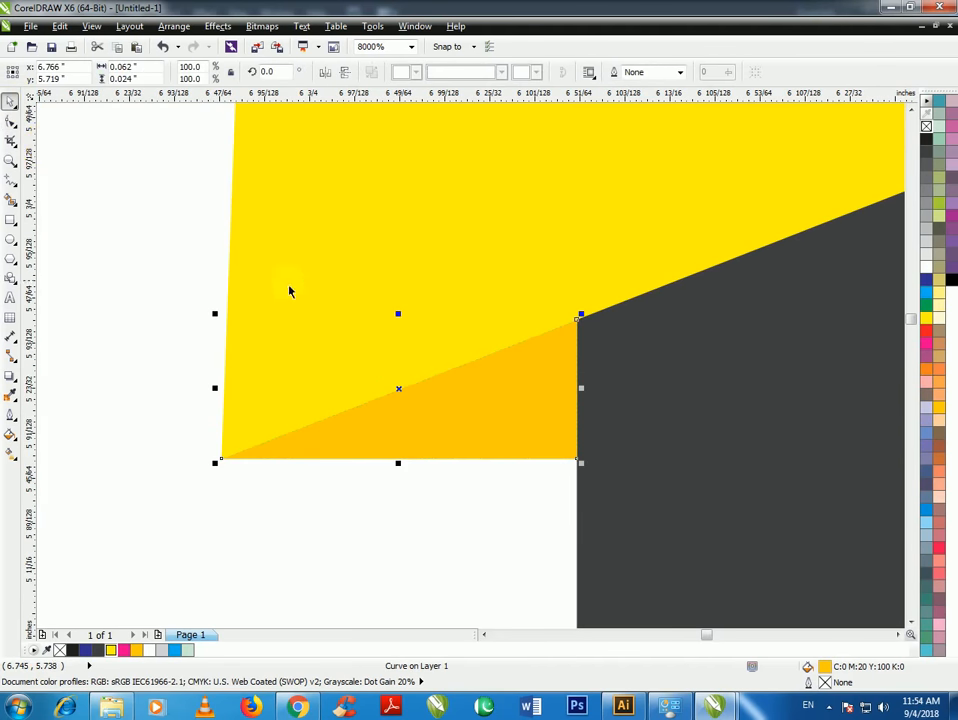
scroll(289, 289, down, 2)
scroll(372, 314, down, 4)
scroll(378, 335, up, 2)
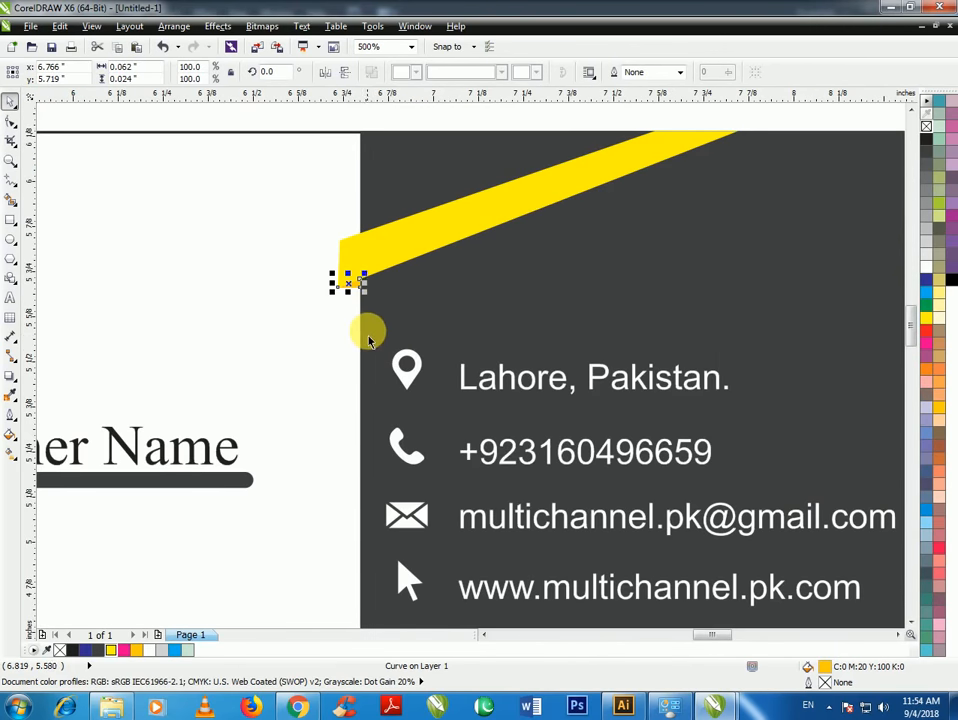
shift+click(386, 264)
Group the ribbon with its orange piece, then place a flipped copy on the card's bottom edge
key(ctrl+g)
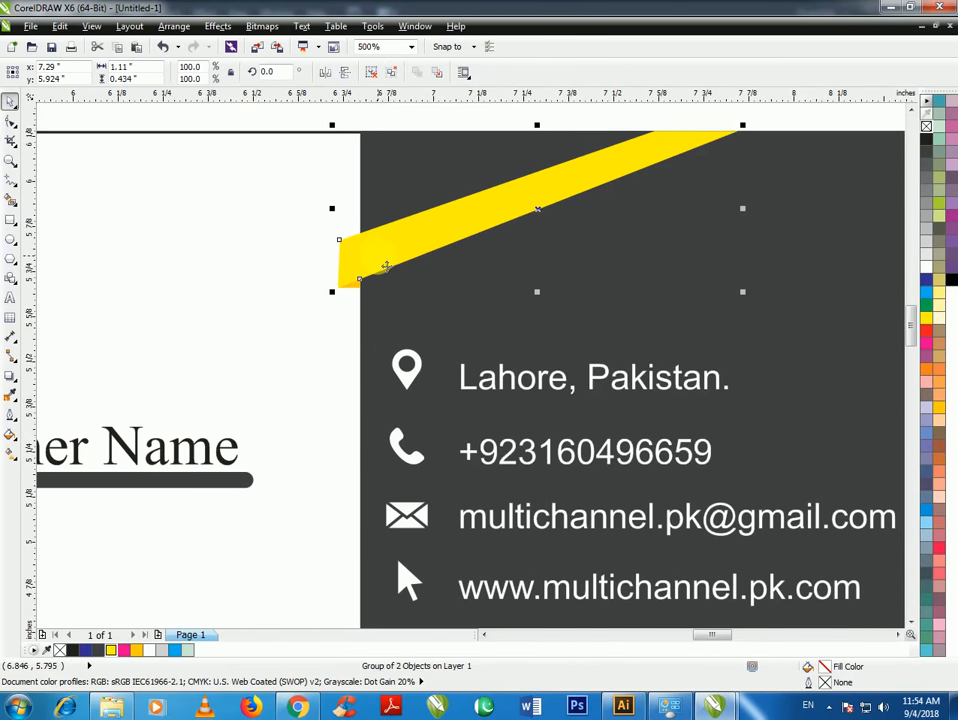
scroll(411, 253, down, 1)
drag(402, 248, 408, 492)
click(344, 72)
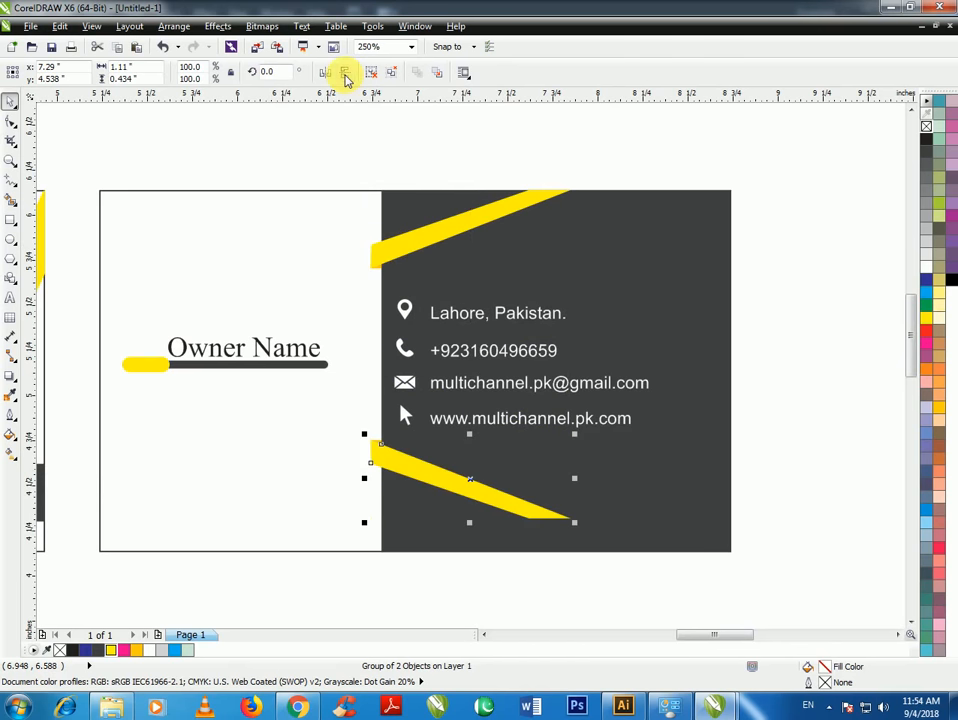
scroll(460, 510, up, 1)
drag(374, 428, 413, 513)
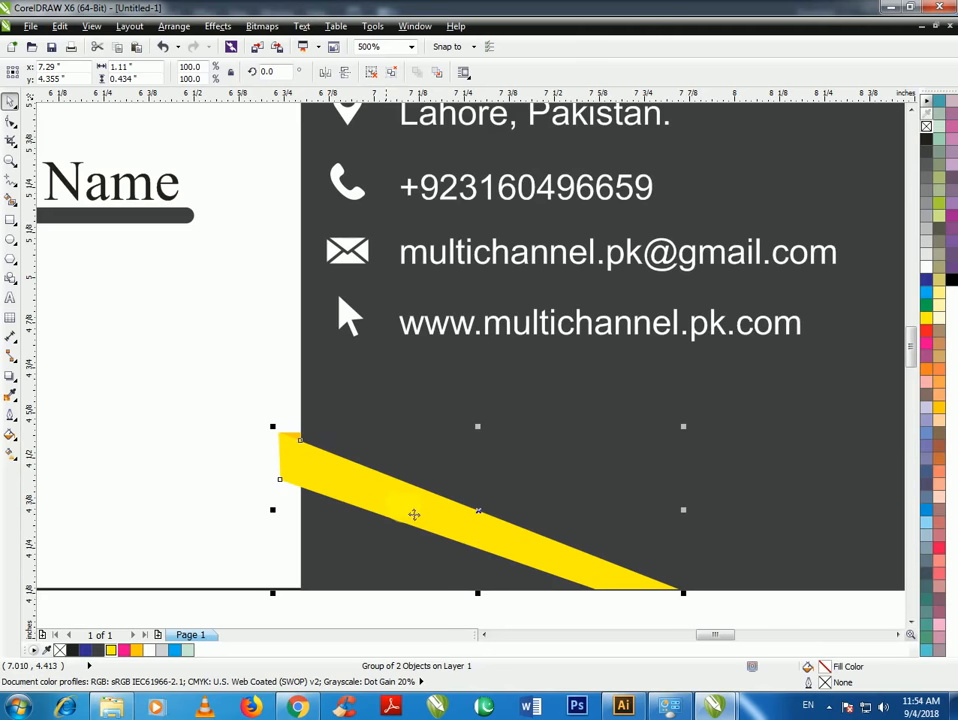
scroll(670, 605, up, 3)
mouse_move(474, 462)
mouse_down()
mouse_move(483, 475)
mouse_move(474, 470)
mouse_up()
click(500, 497)
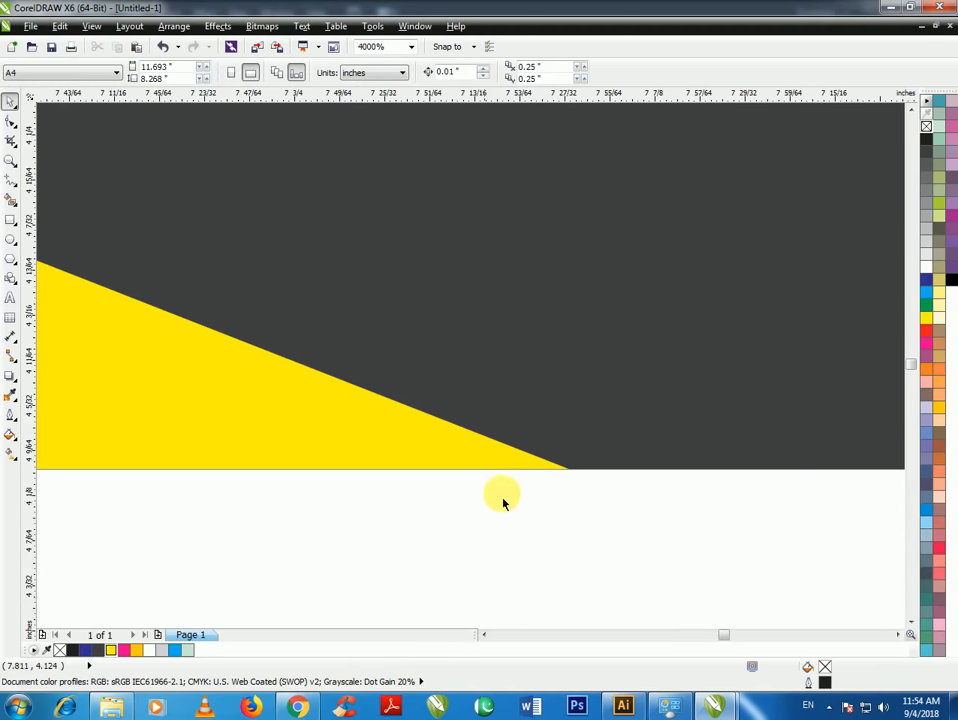
Stretch the bottom ribbon group taller
scroll(502, 492, down, 3)
scroll(151, 341, up, 3)
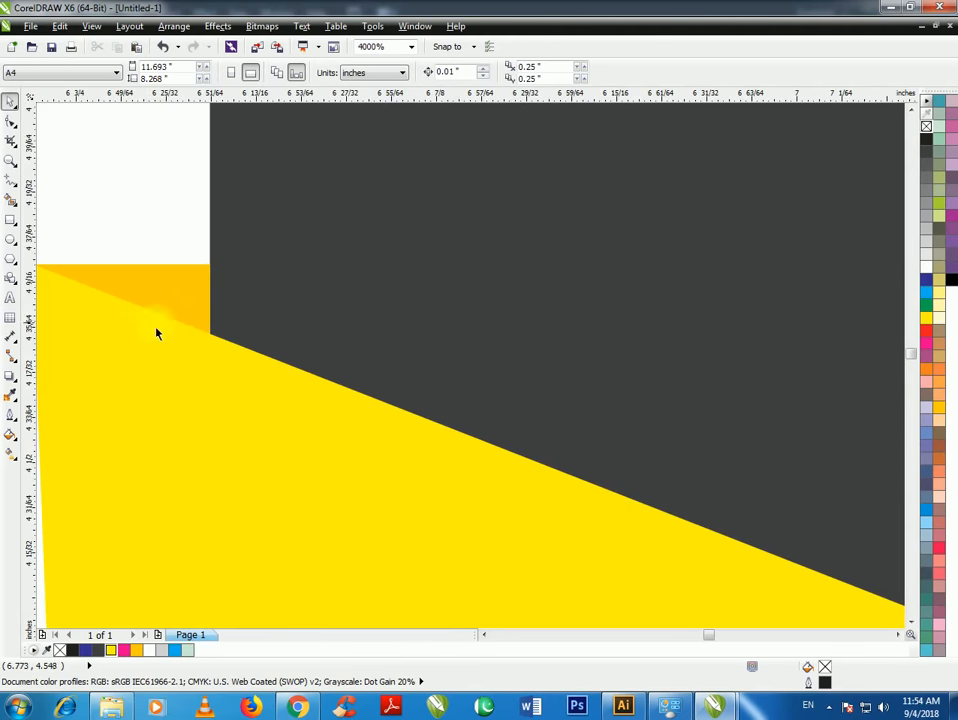
scroll(200, 345, down, 6)
scroll(270, 380, up, 3)
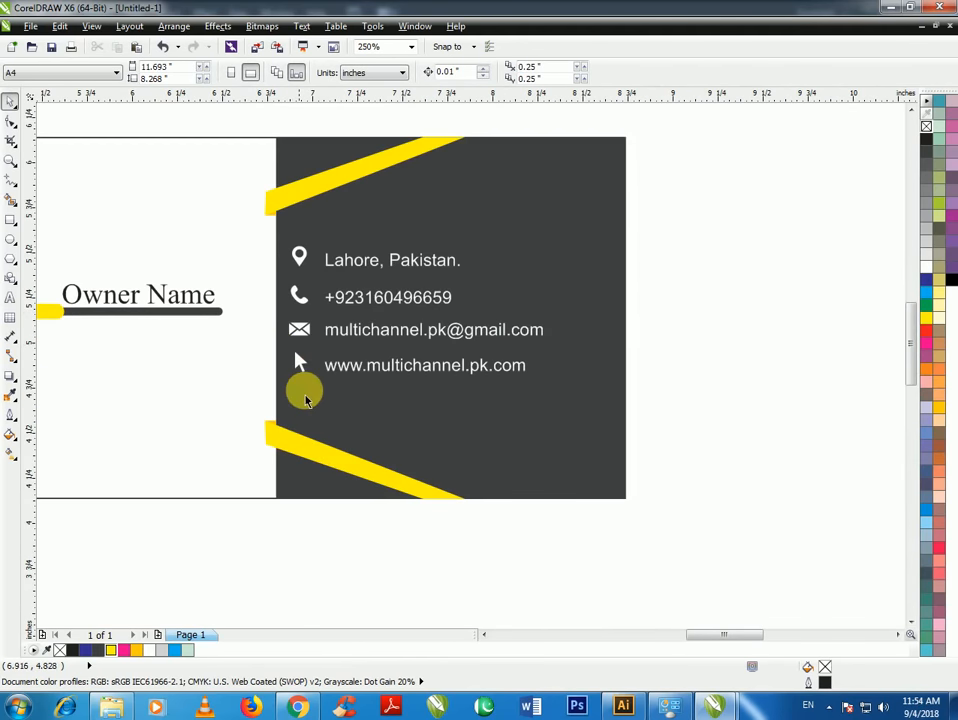
click(417, 522)
drag(486, 528, 235, 410)
drag(363, 414, 370, 388)
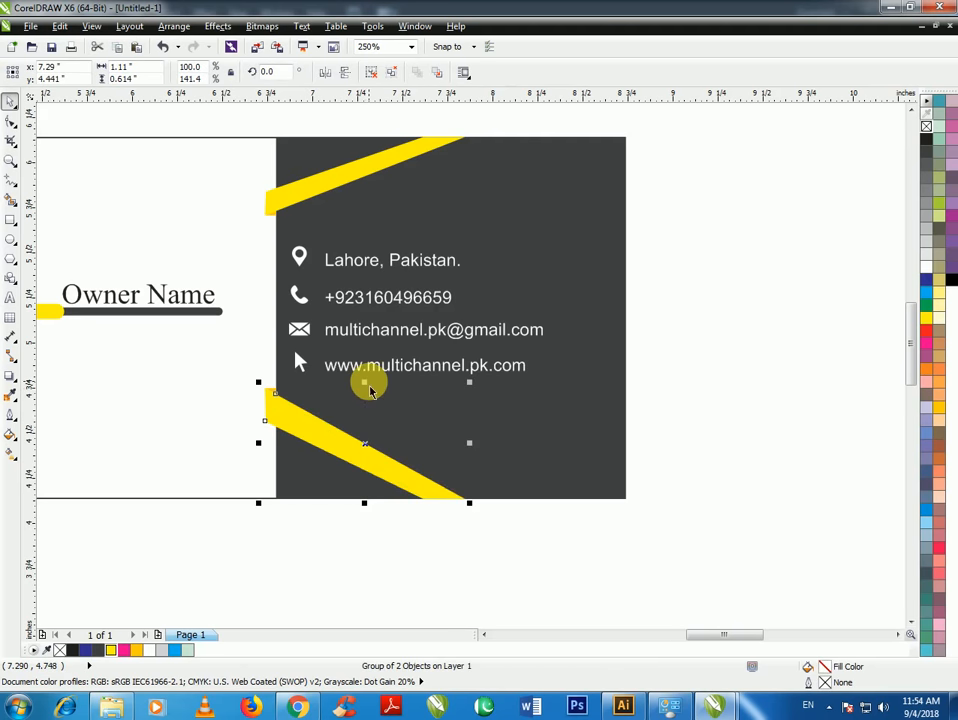
Stretch the top ribbon group to 134% height and deselect
scroll(327, 308, down, 2)
drag(259, 178, 424, 268)
scroll(353, 252, up, 4)
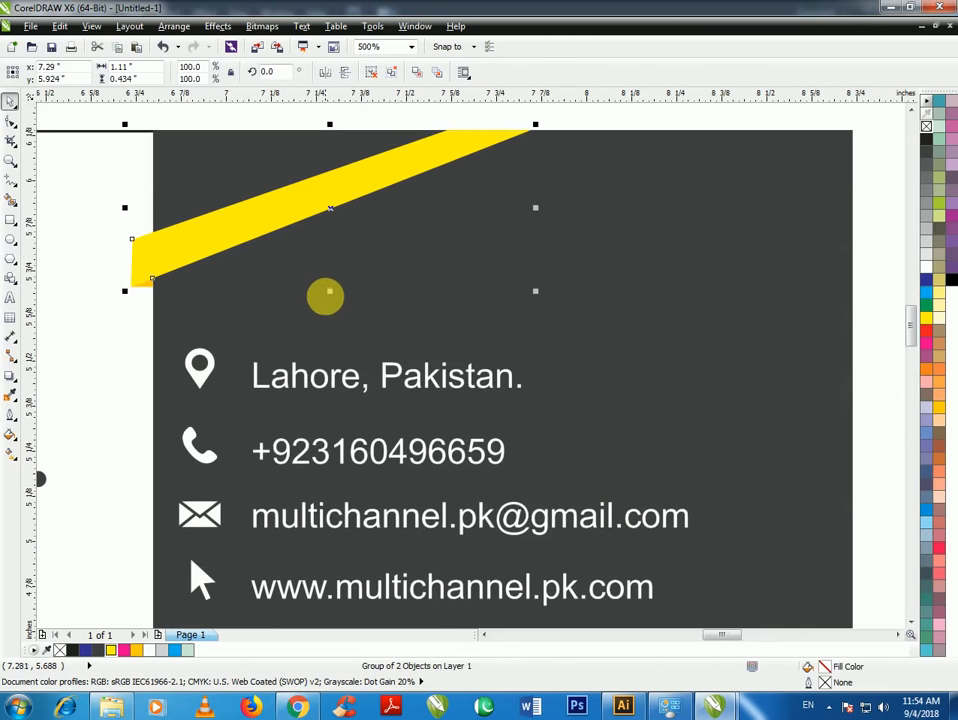
drag(331, 292, 338, 342)
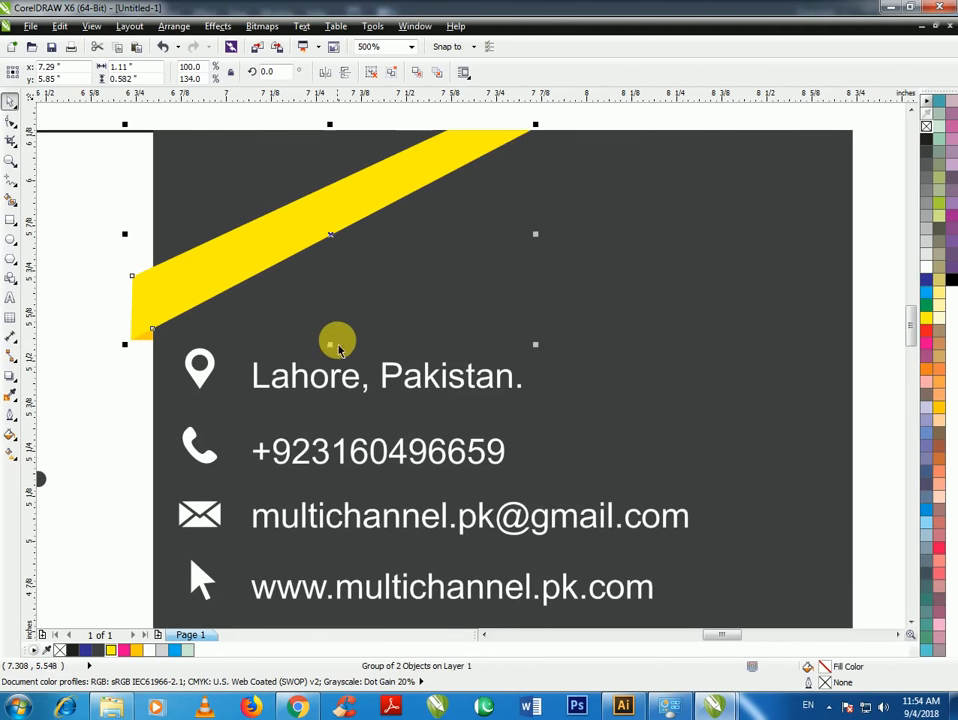
scroll(338, 342, down, 4)
click(502, 321)
scroll(470, 345, down, 3)
Select both cards and drop a copy of them below the originals
scroll(374, 331, up, 5)
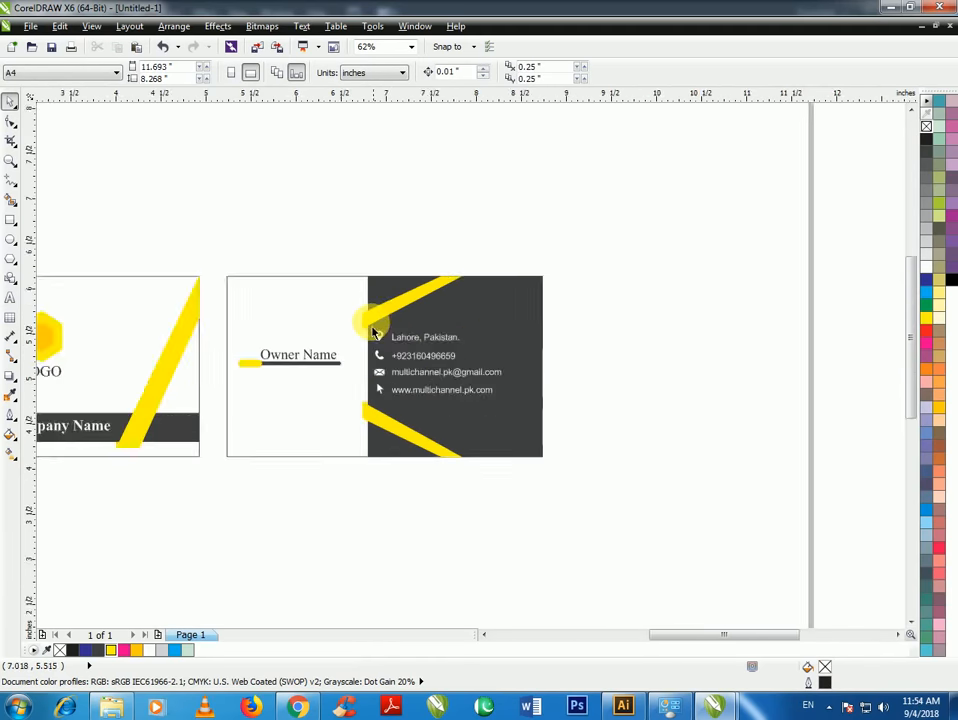
scroll(357, 328, up, 2)
scroll(390, 338, down, 4)
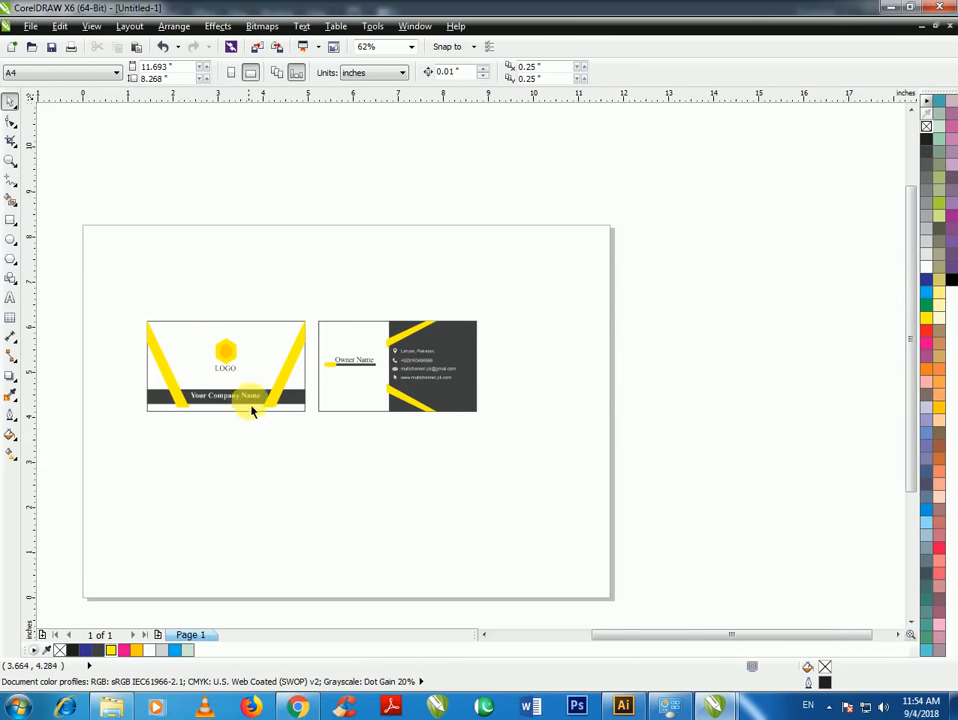
scroll(252, 411, up, 2)
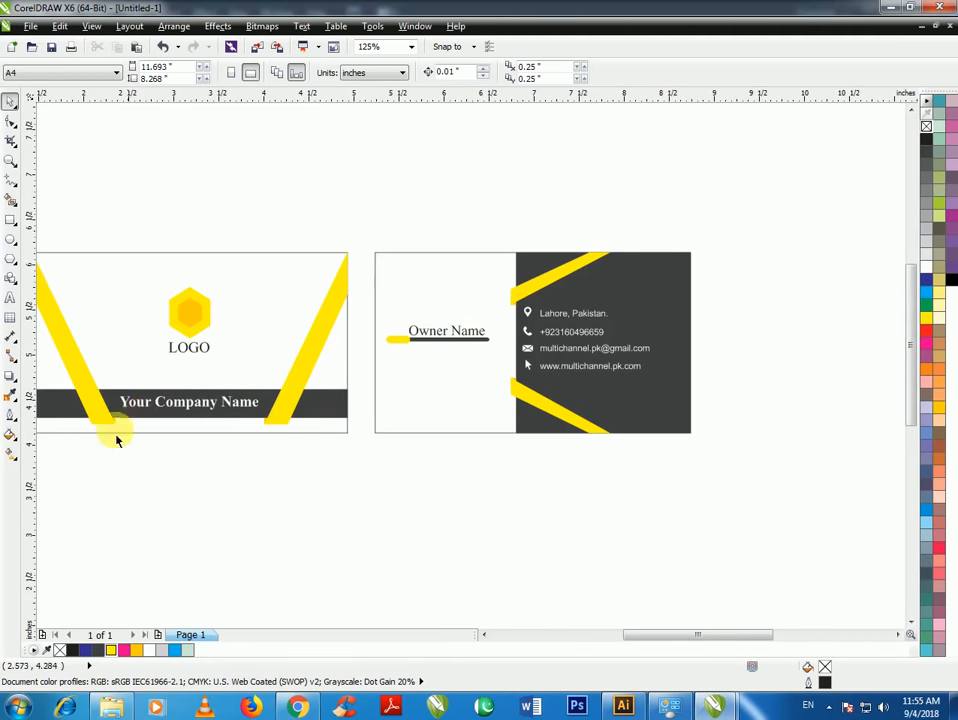
scroll(143, 314, down, 2)
drag(148, 299, 553, 450)
drag(385, 391, 395, 424)
click(368, 513)
Select both yellow ribbons on the copied front card
scroll(199, 455, up, 4)
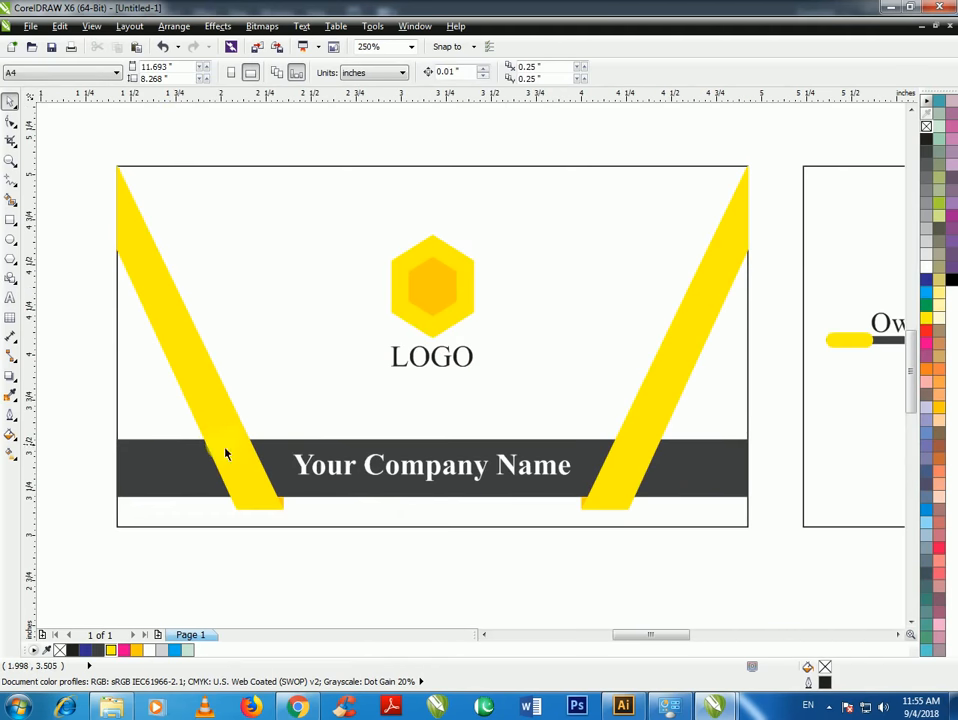
click(225, 454)
shift+click(644, 402)
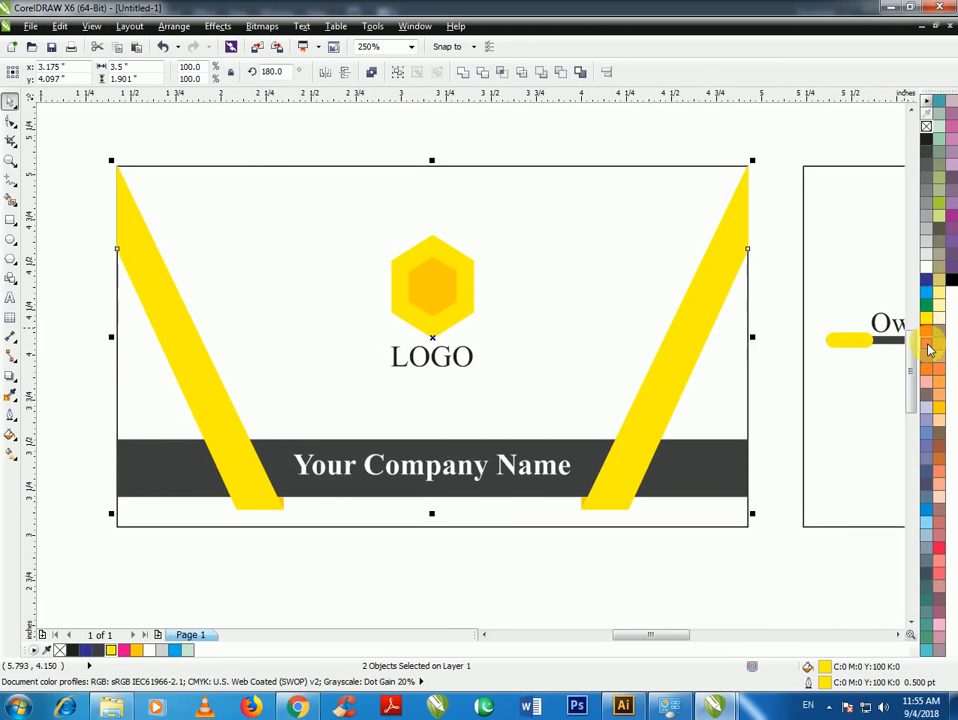
Fill the copied front card's two ribbons magenta, then select a remaining yellow tip
click(928, 346)
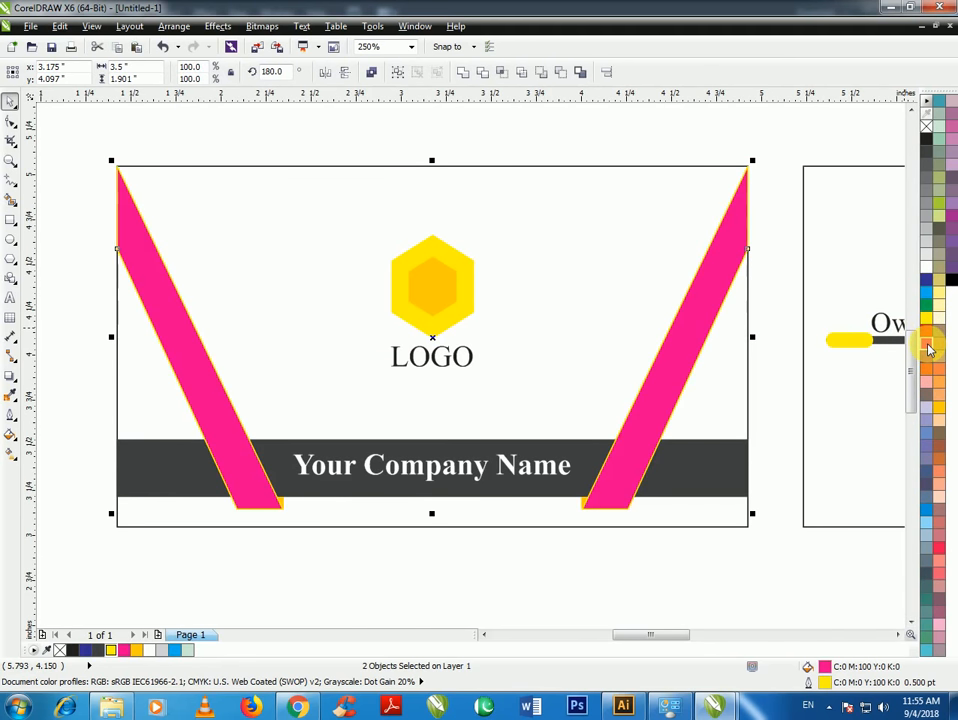
click(593, 562)
scroll(278, 507, up, 2)
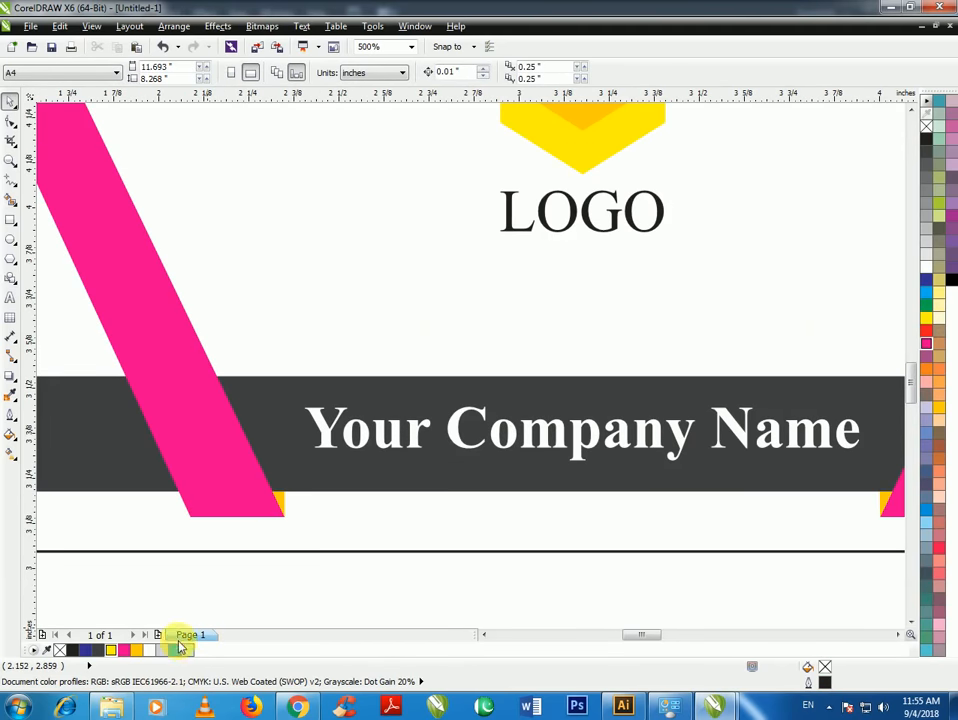
click(282, 500)
Fill the tip with document Magenta and edit that colour's K value to 30
double_click(123, 650)
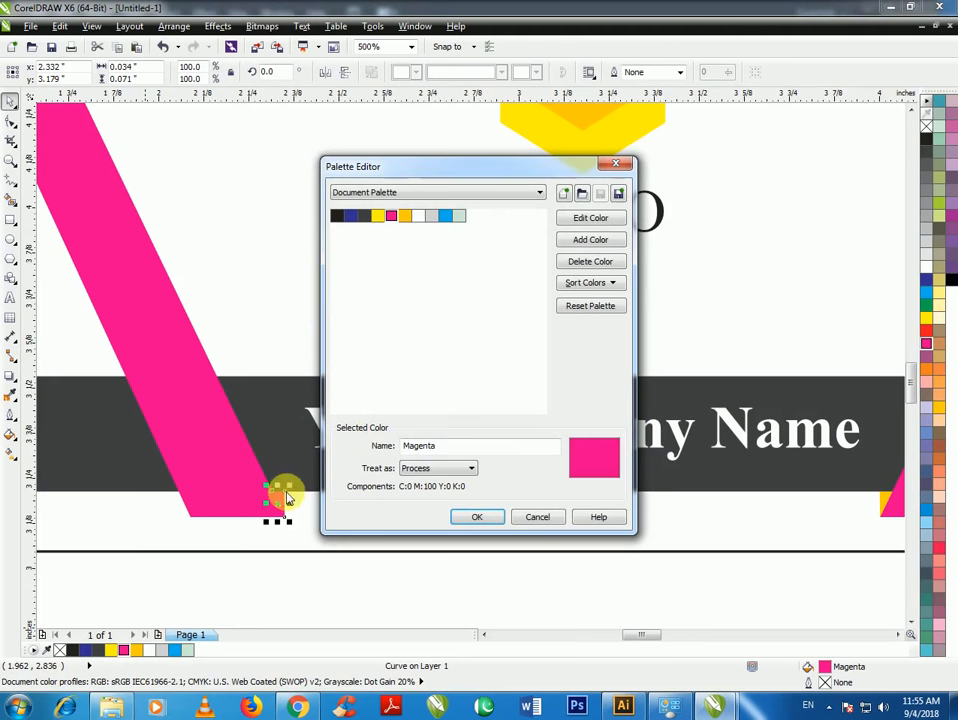
click(600, 221)
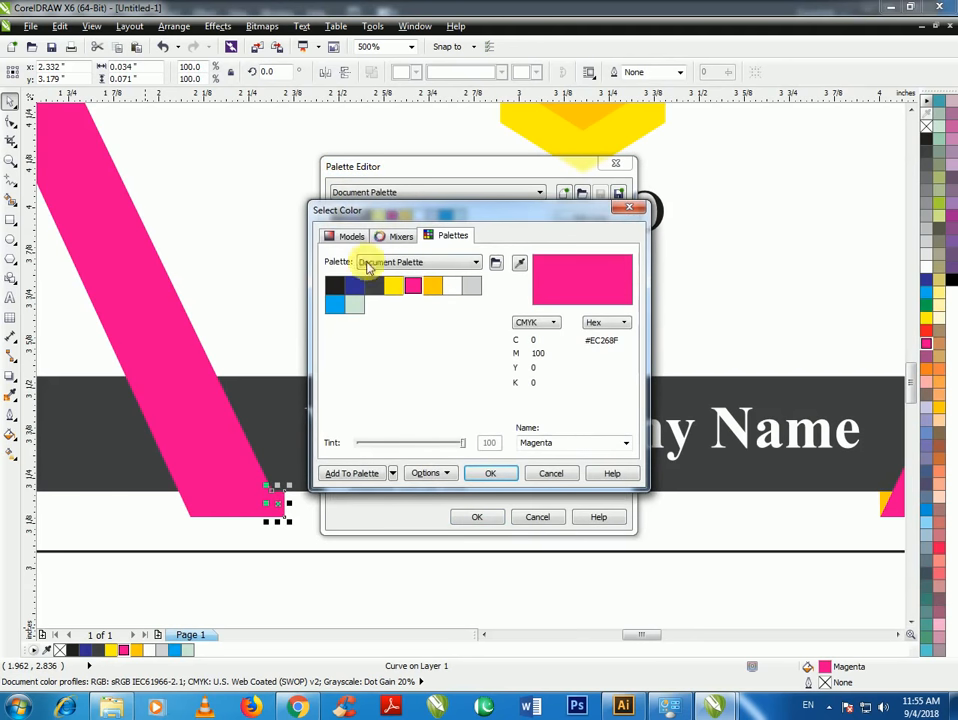
click(345, 236)
double_click(545, 408)
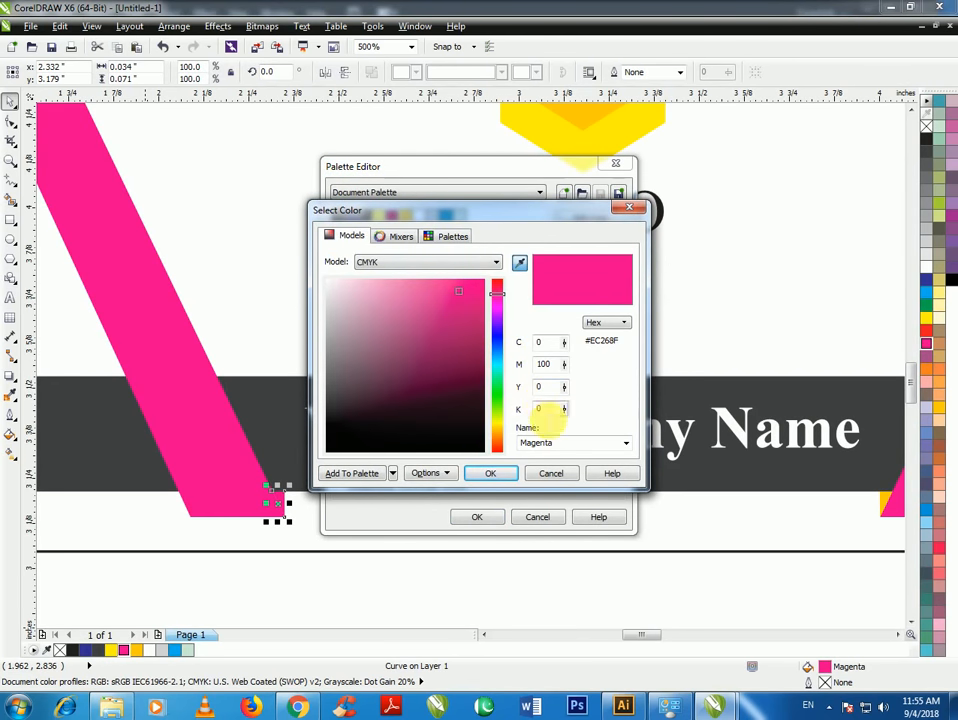
text(30)
key(Return)
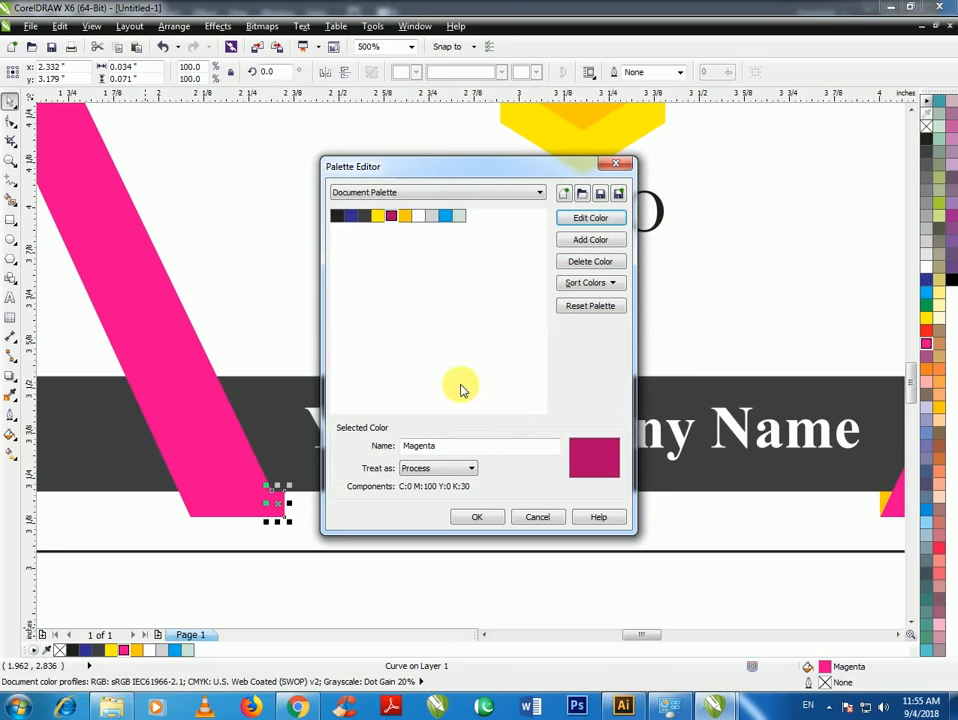
click(490, 517)
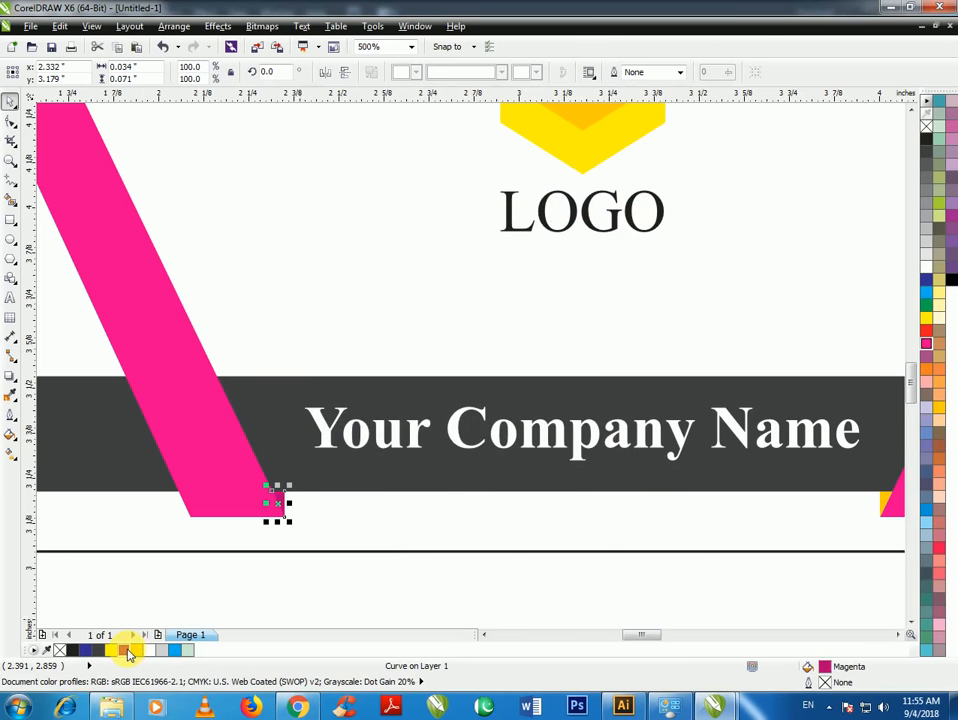
Fill the right ribbon's yellow tip magenta
scroll(258, 515, down, 3)
scroll(566, 514, up, 5)
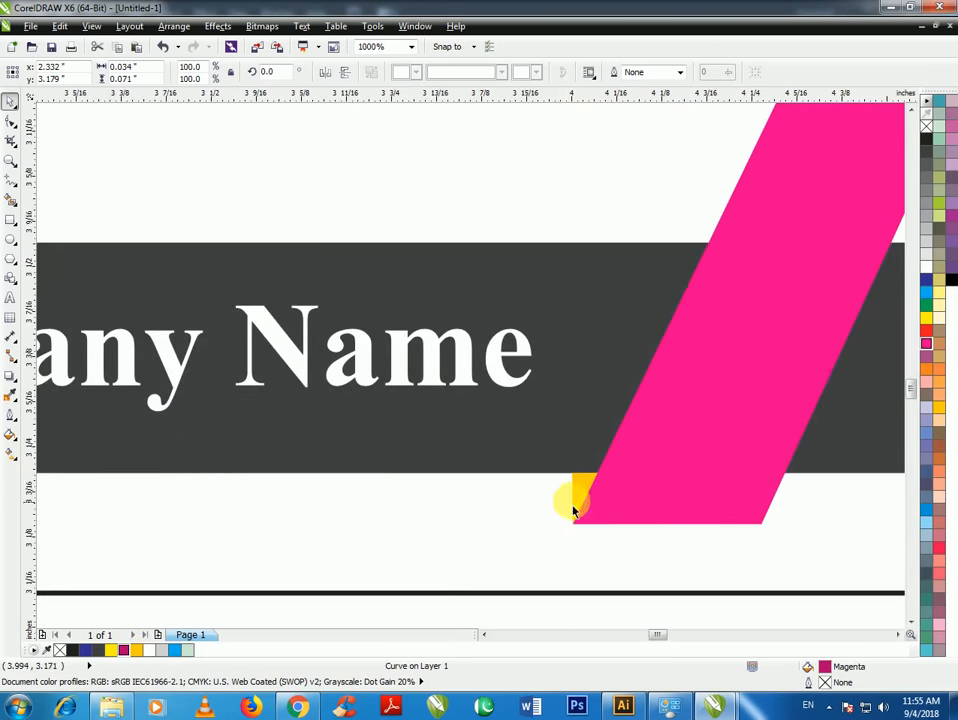
click(575, 506)
click(123, 650)
Ungroup the logo and fill both hexagons magenta, the inner one darker
scroll(205, 571, down, 3)
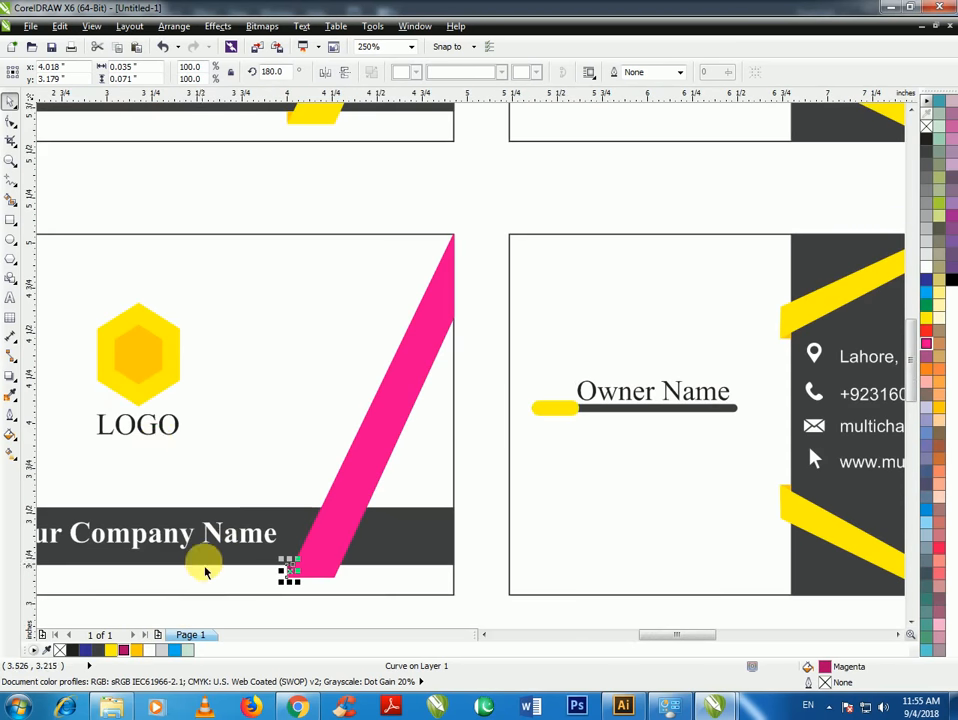
click(136, 393)
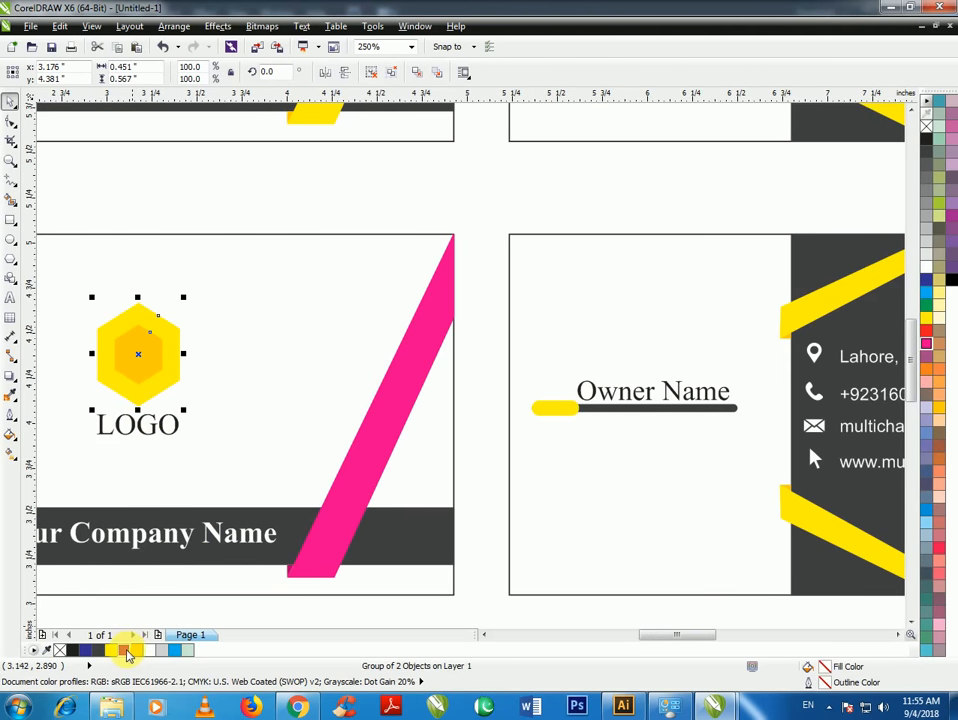
click(141, 375)
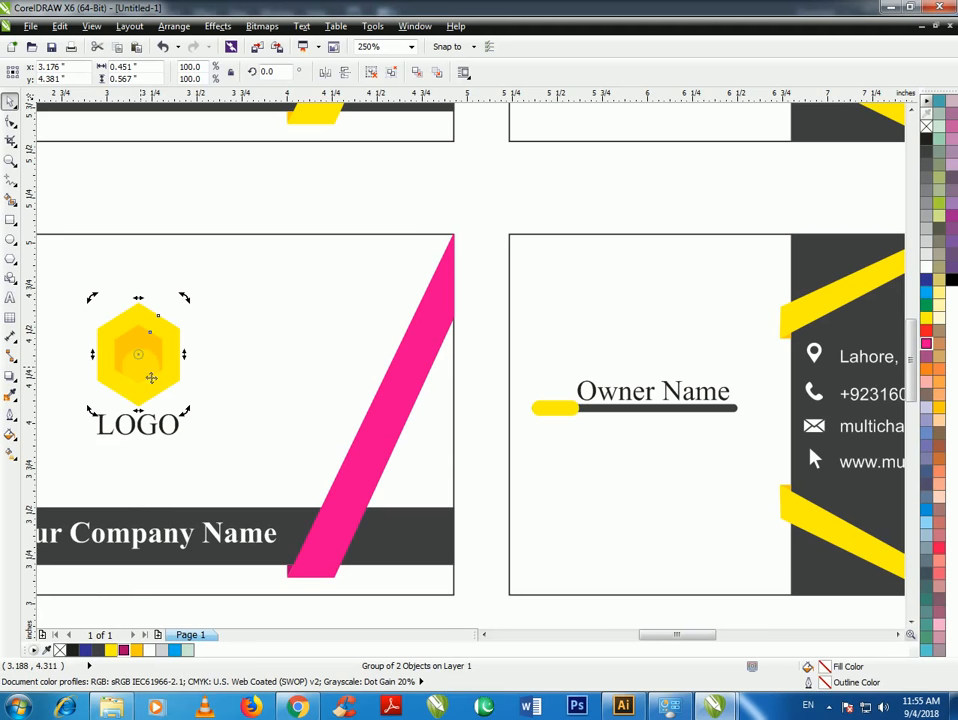
key(ctrl+u)
click(207, 318)
click(158, 368)
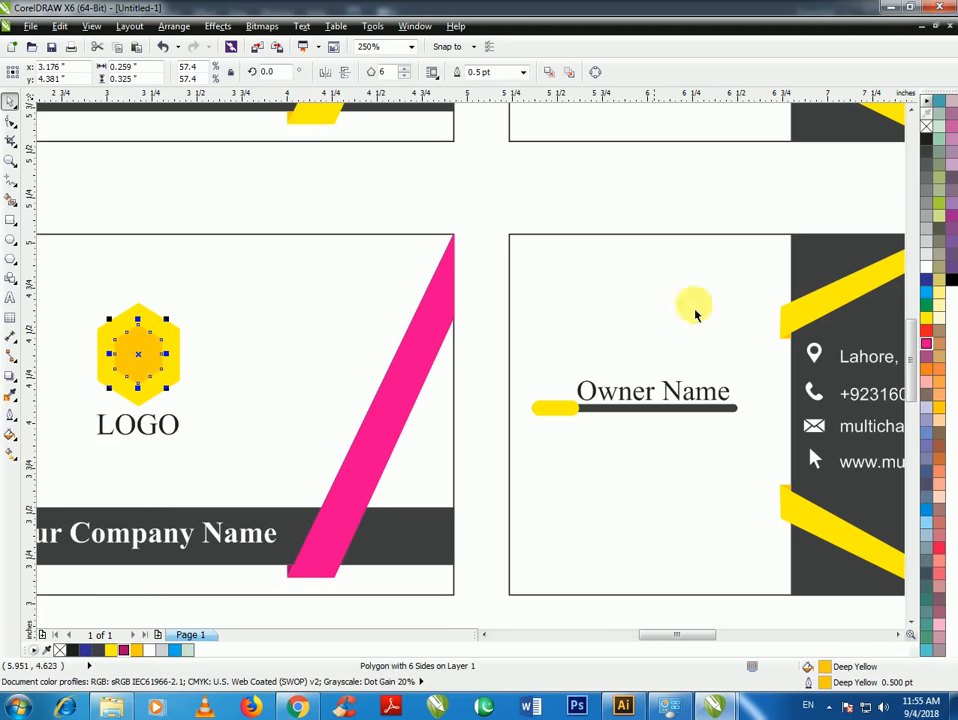
click(127, 650)
click(173, 374)
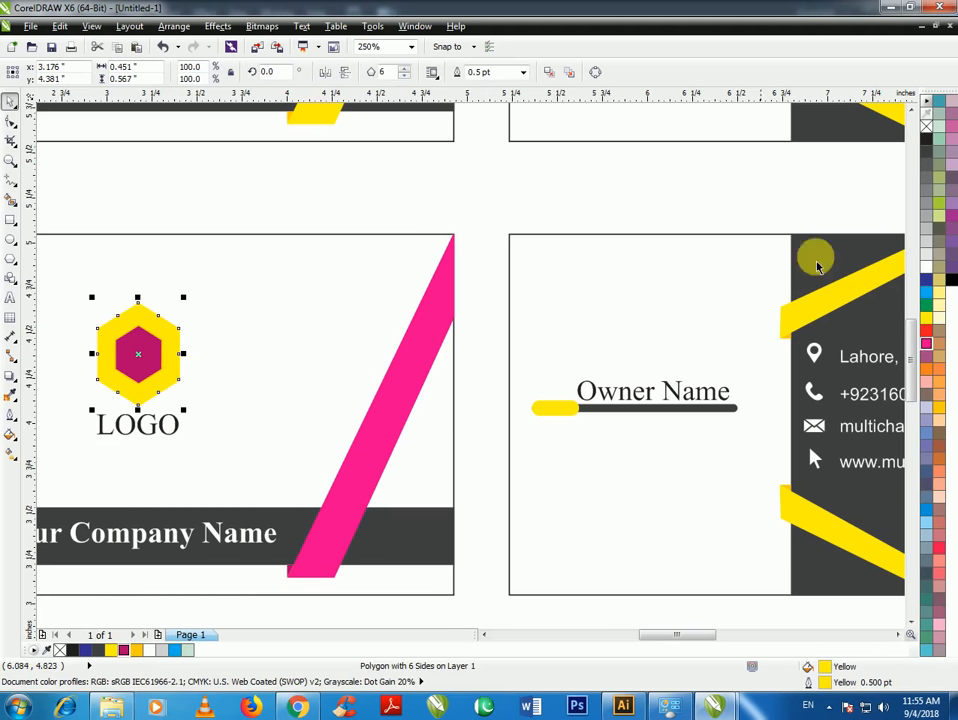
click(927, 343)
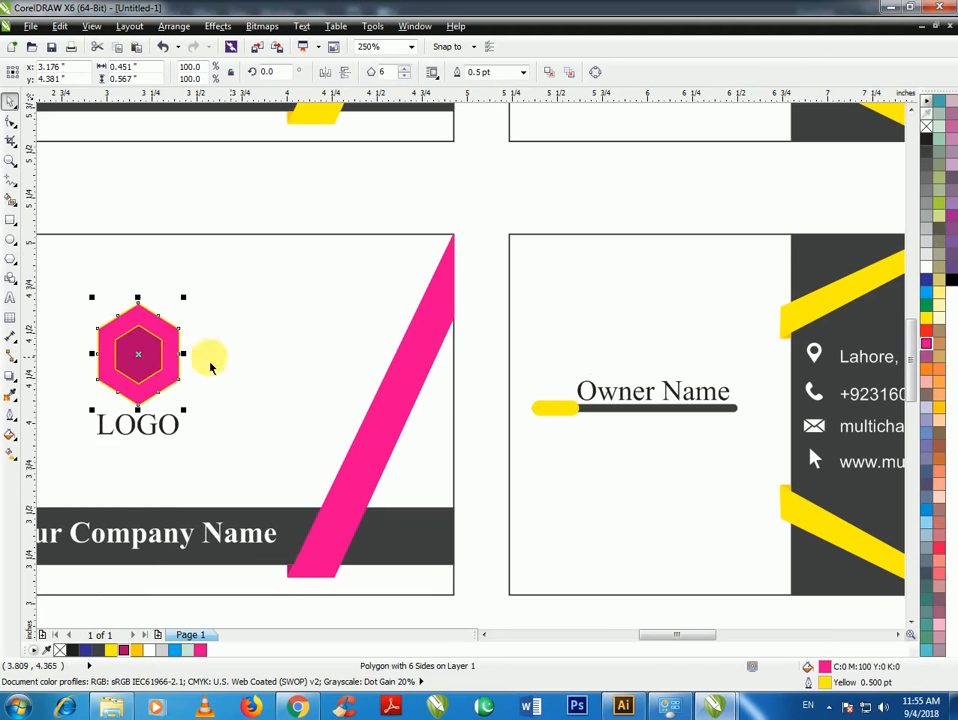
Remove the yellow outline from both logo hexagons
click(201, 242)
click(150, 343)
shift+click(169, 339)
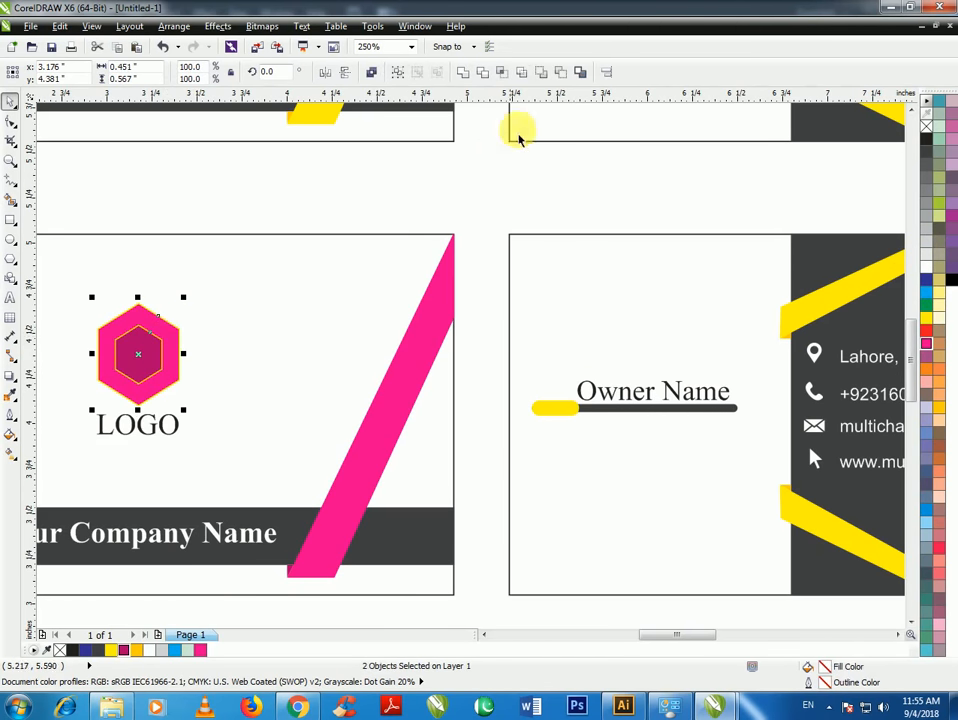
right_click(926, 125)
Ungroup the copied back's Owner Name group and give its accent bar magenta fill and outline
scroll(139, 338, down, 2)
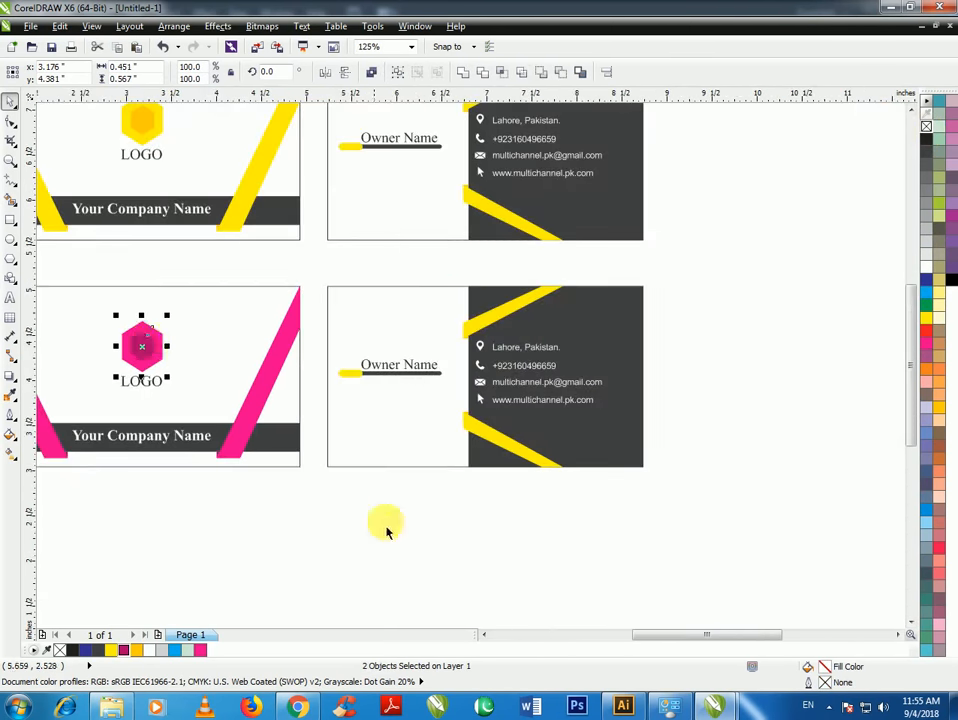
click(380, 523)
click(351, 383)
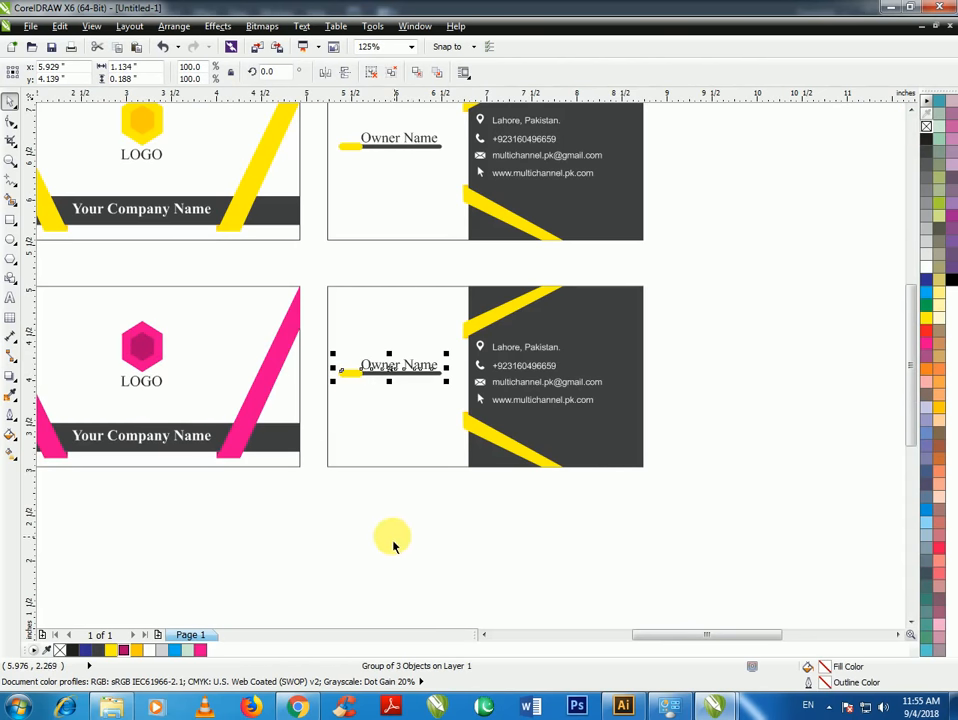
key(ctrl+u)
click(350, 374)
scroll(345, 372, up, 2)
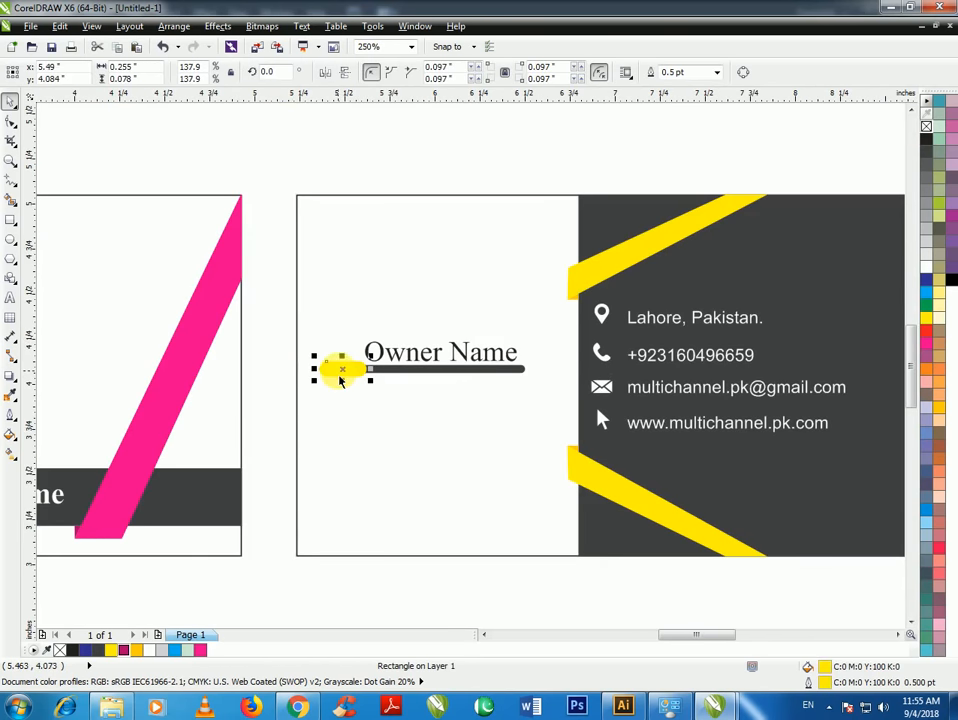
click(130, 652)
scroll(355, 374, up, 4)
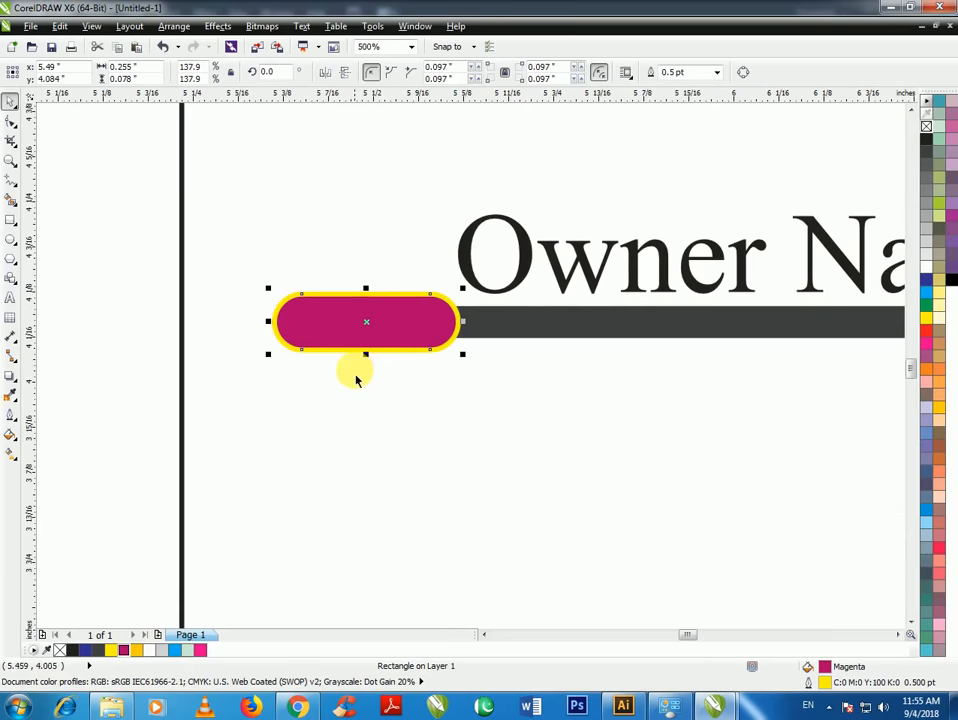
right_click(197, 651)
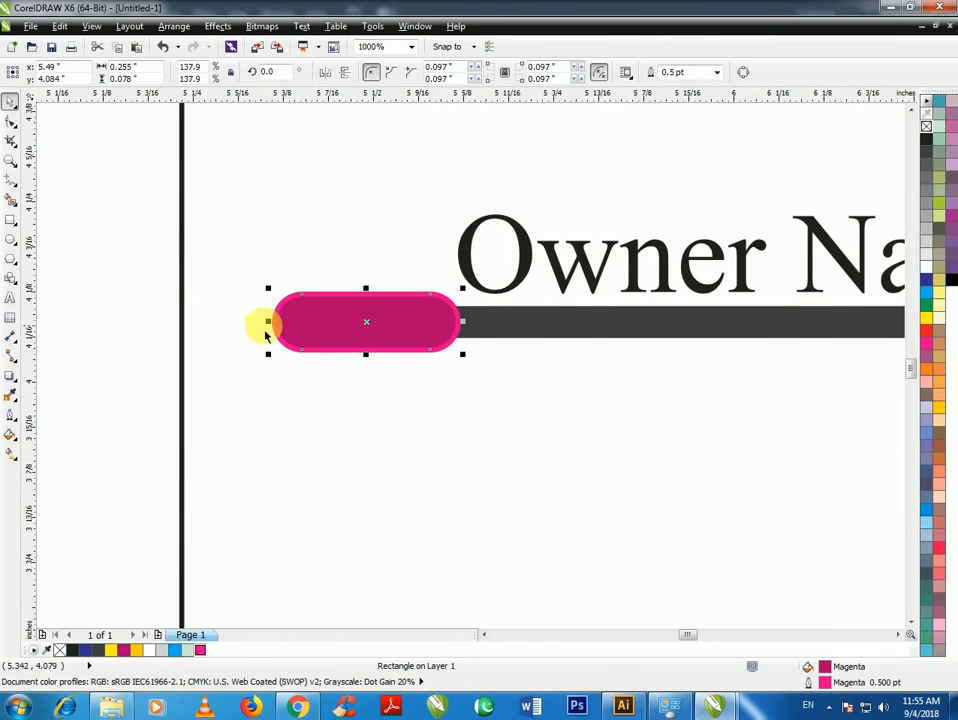
Ungroup the back card's two slanted ribbons and fill them magenta
scroll(148, 371, down, 4)
click(475, 481)
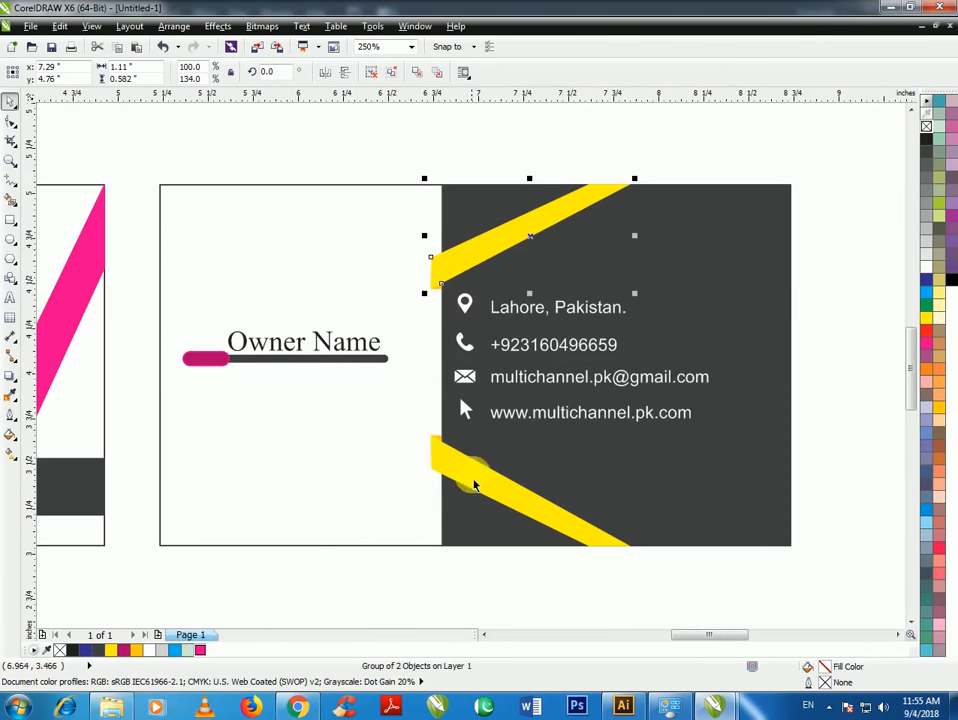
key(ctrl+u)
click(200, 652)
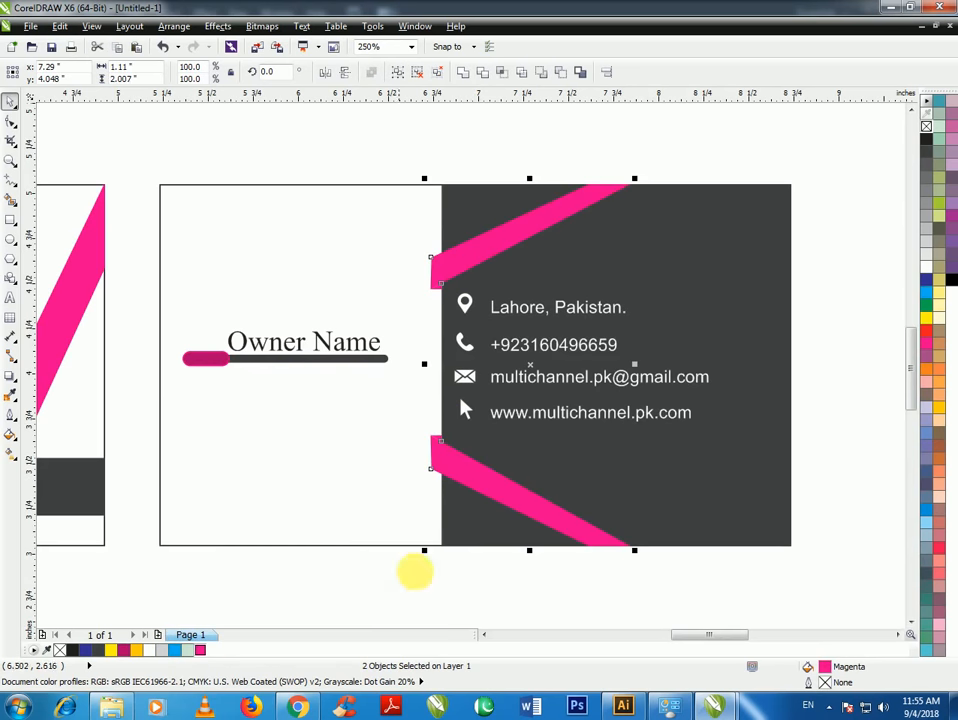